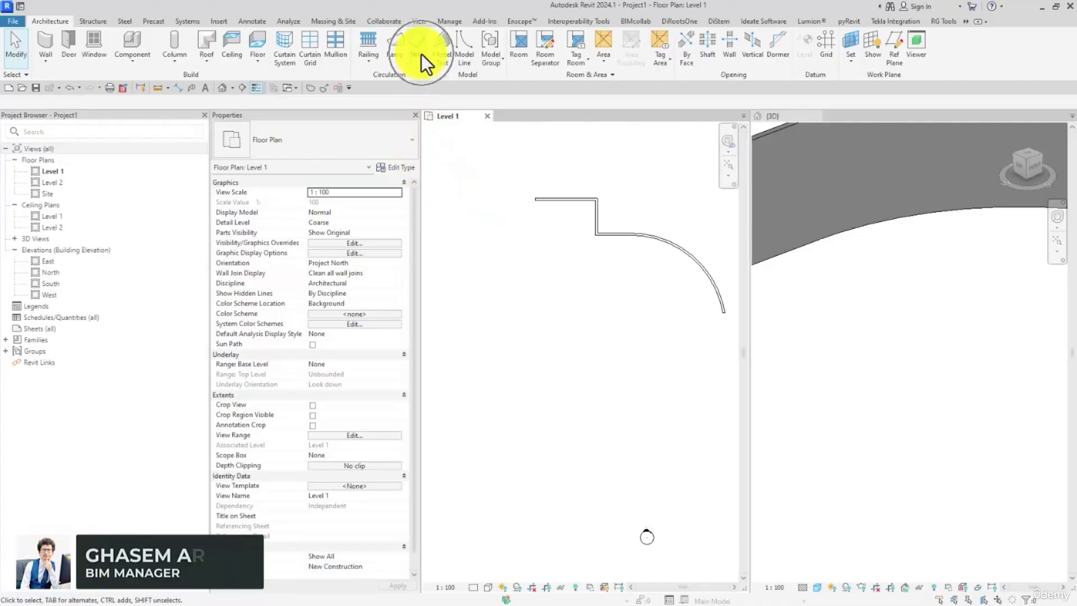
Step: Start a new stair and choose the Cast-In-Place Monolithic Stair type for it
click(420, 48)
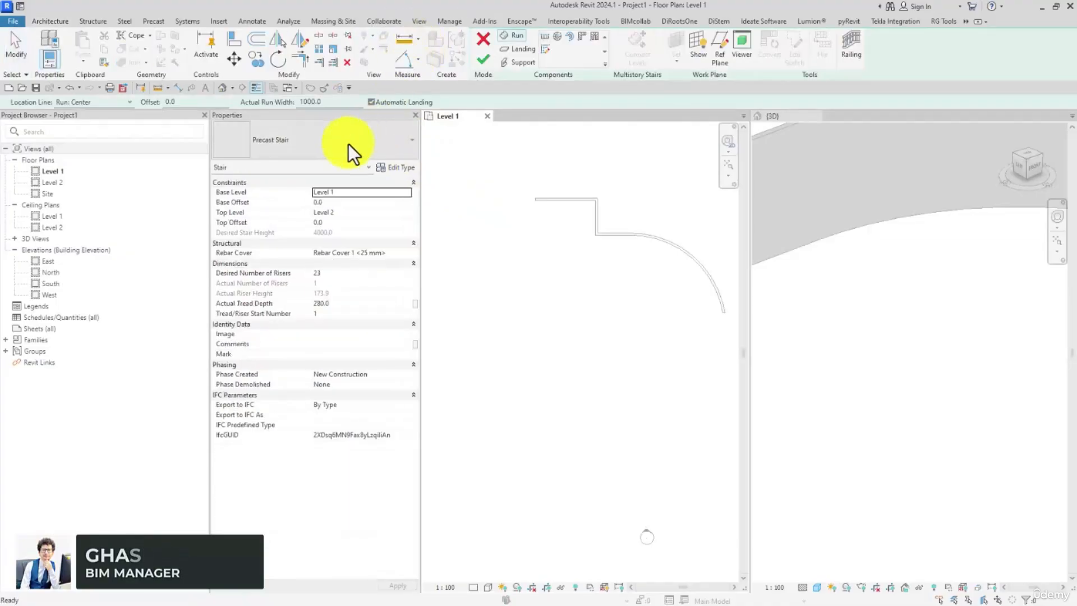
click(346, 144)
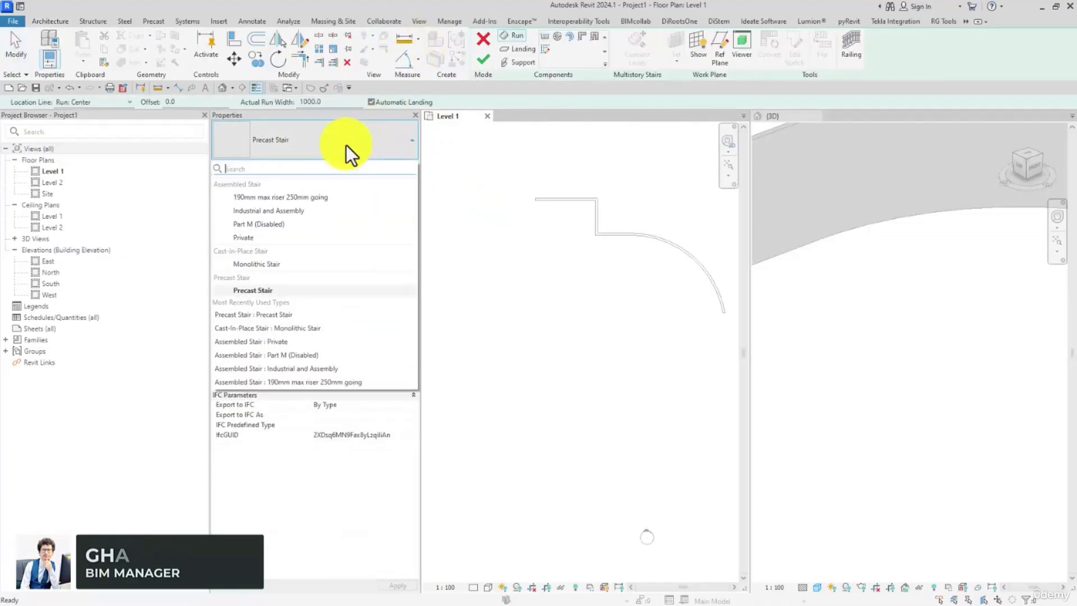
click(251, 265)
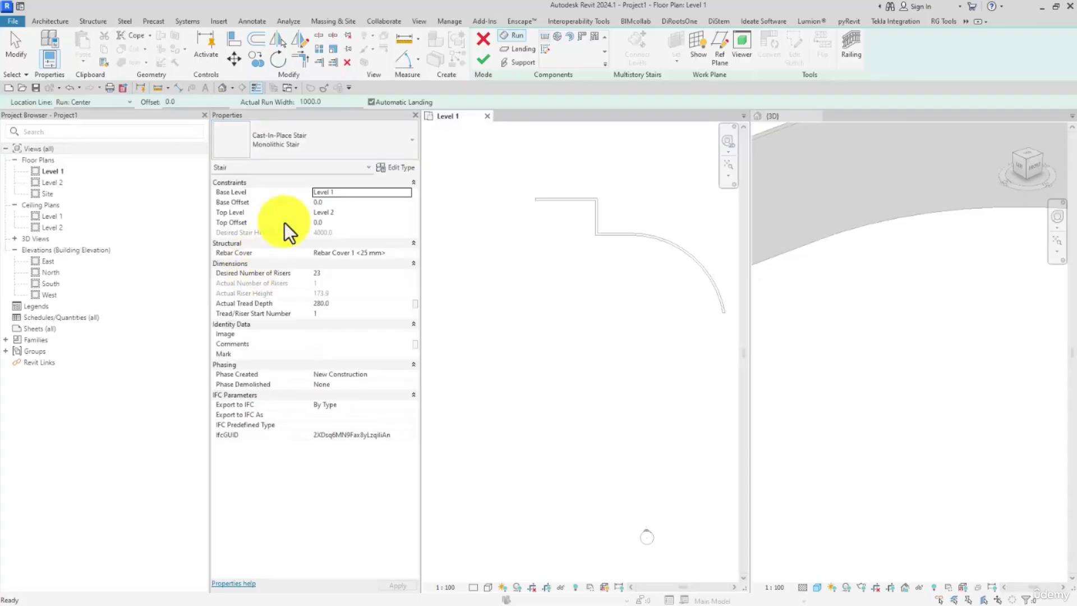
Step: Duplicate the Monolithic Stair type under the name "STAIR - 01"
click(385, 169)
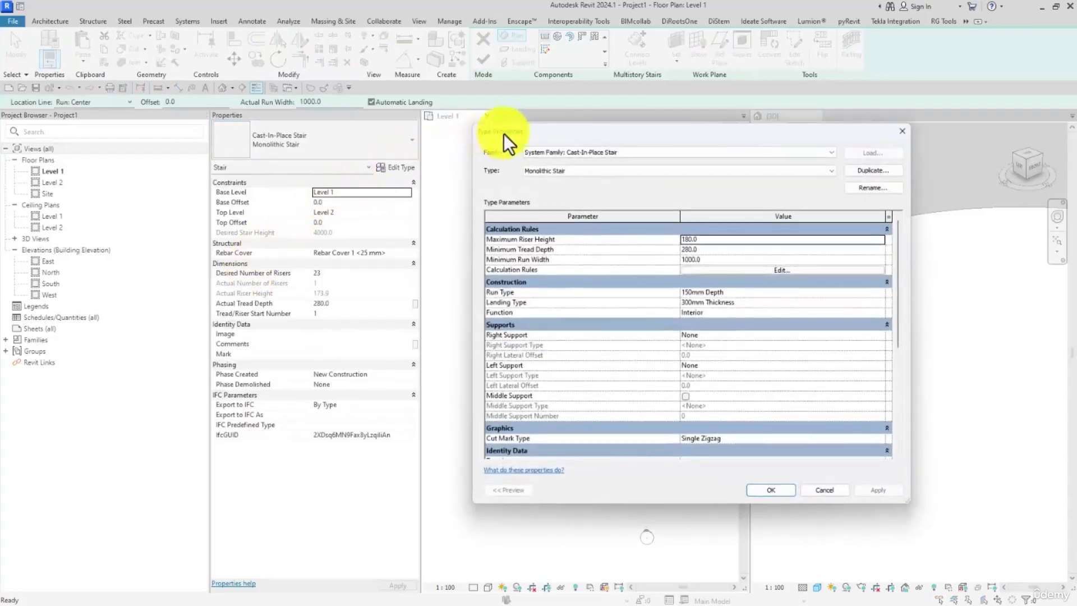
drag(504, 133, 491, 115)
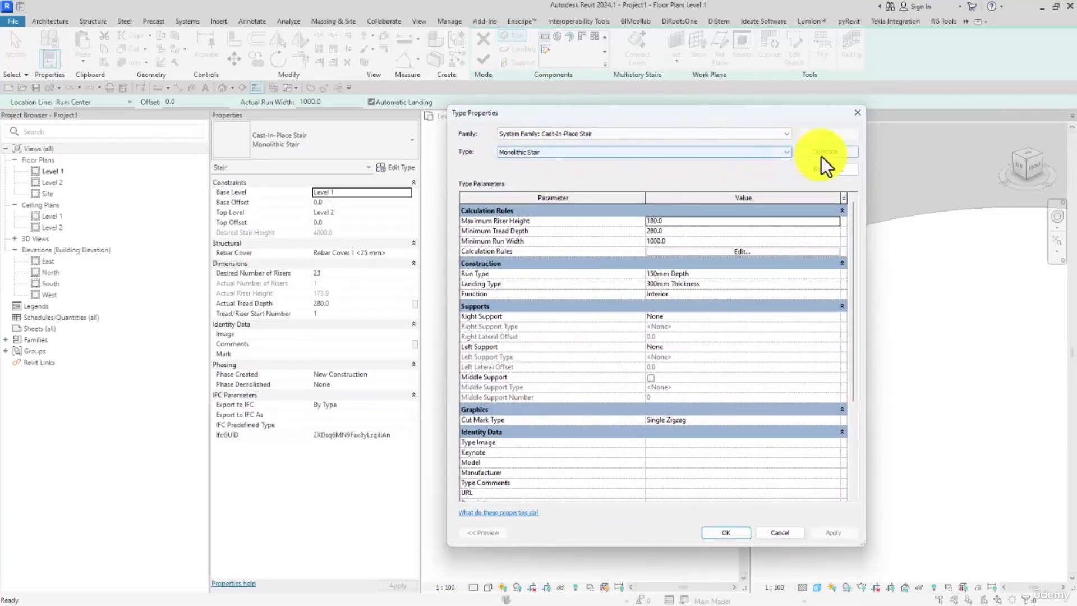
click(531, 155)
click(531, 154)
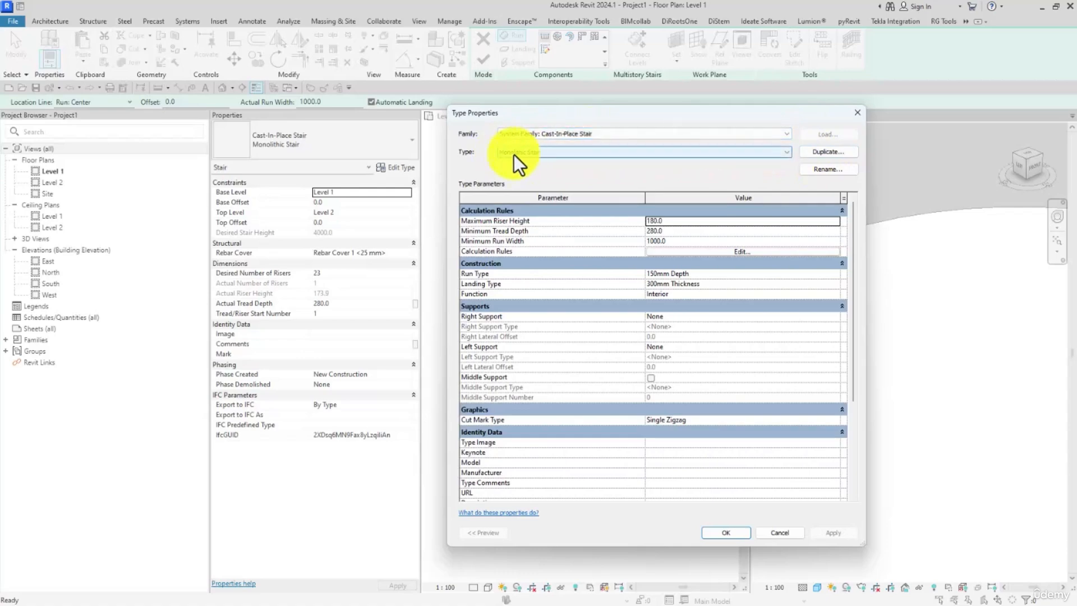
click(819, 152)
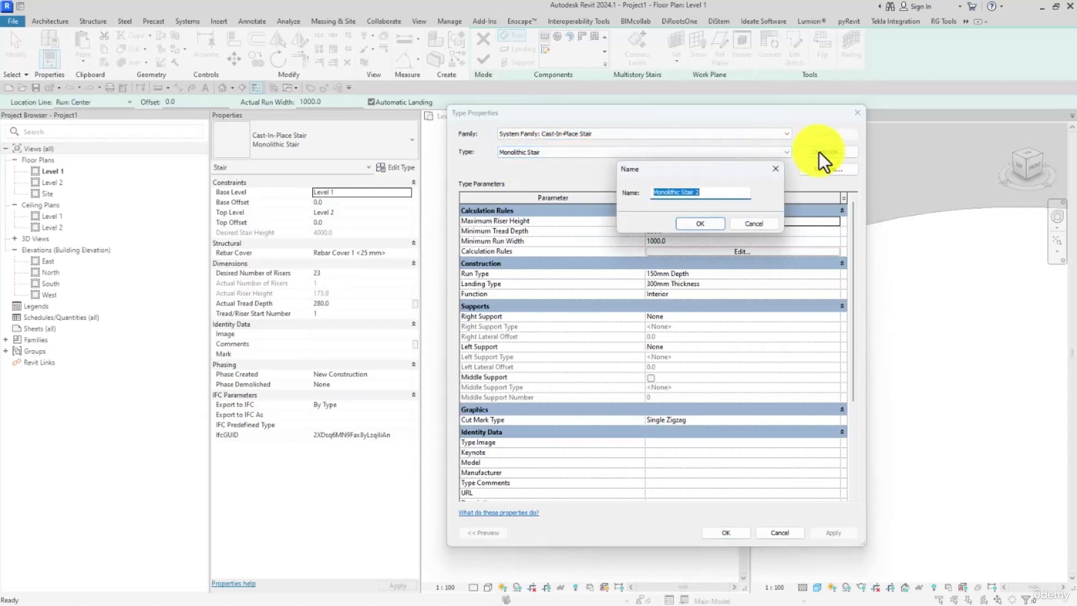
text(STR-STAIR---01)
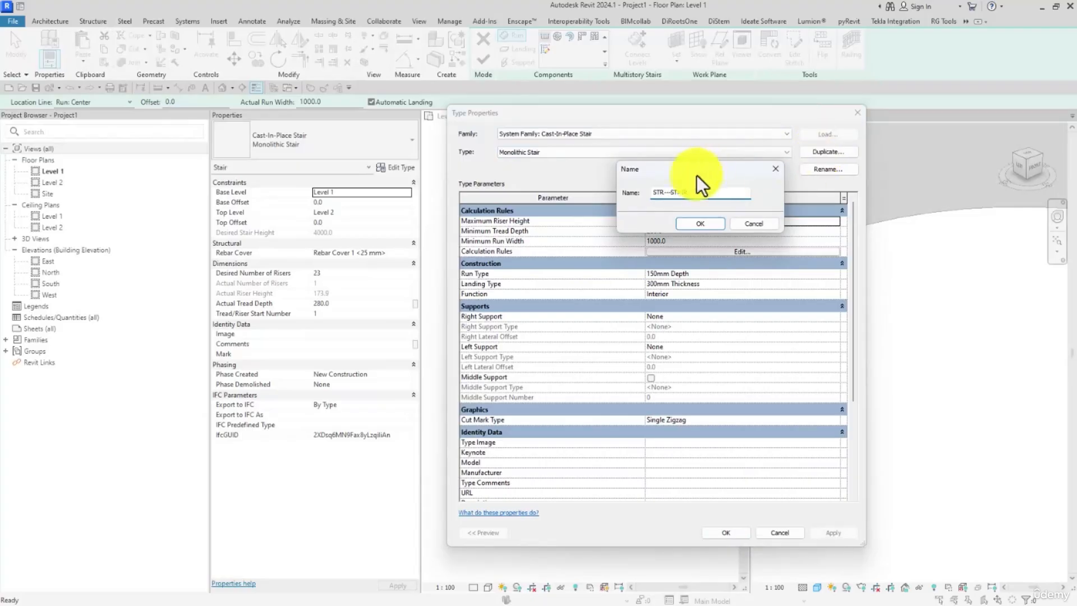
drag(680, 192, 617, 195)
text(STAIR - 01)
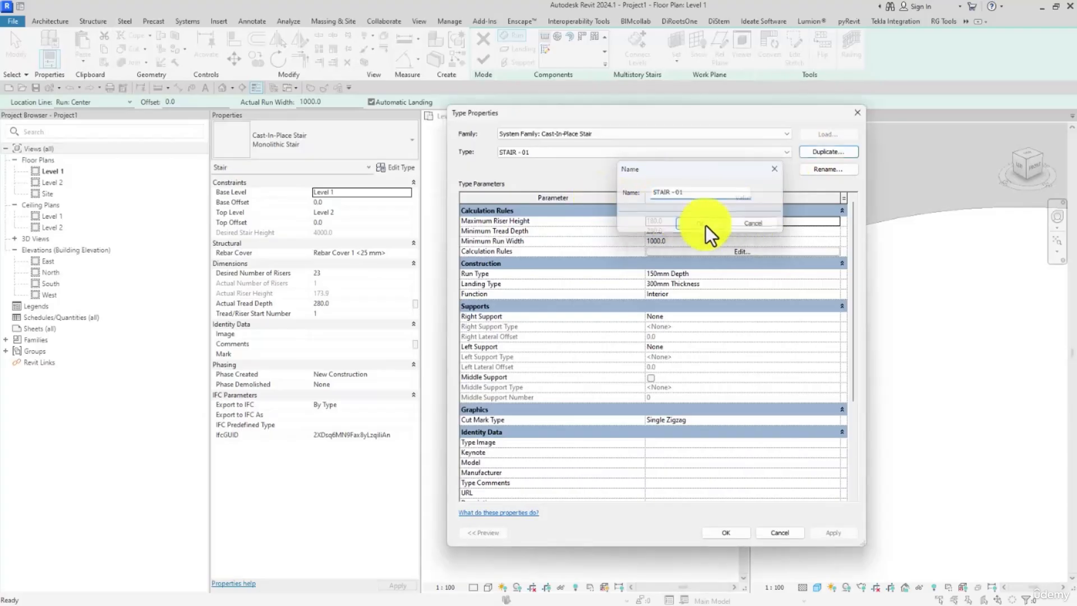
click(705, 224)
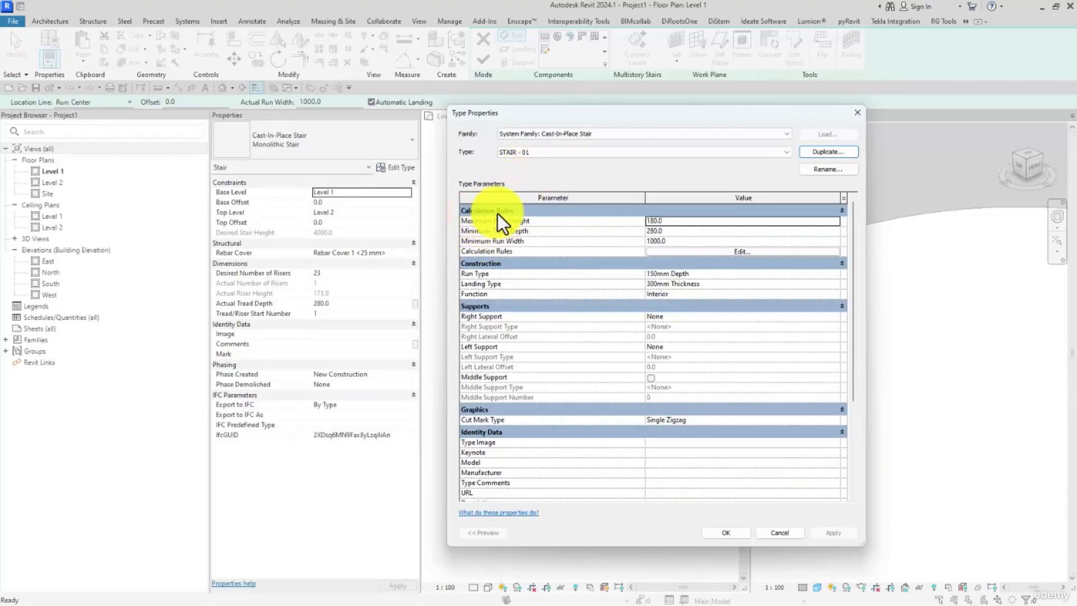
Step: Examine the maximum riser height, minimum tread depth and minimum run width rules of the STAIR - 01 type
drag(530, 117, 536, 116)
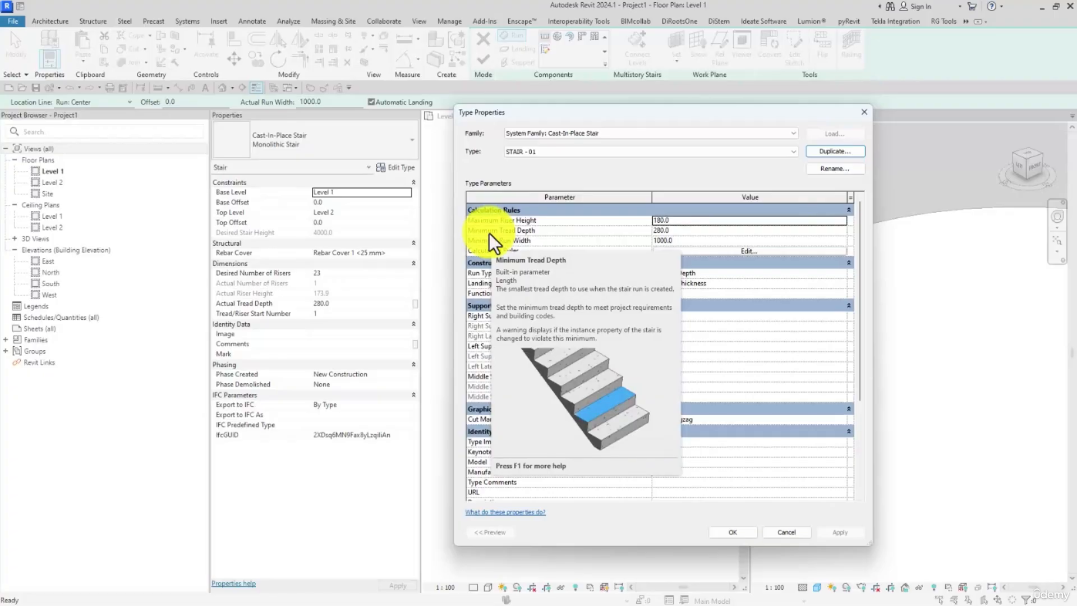
click(672, 234)
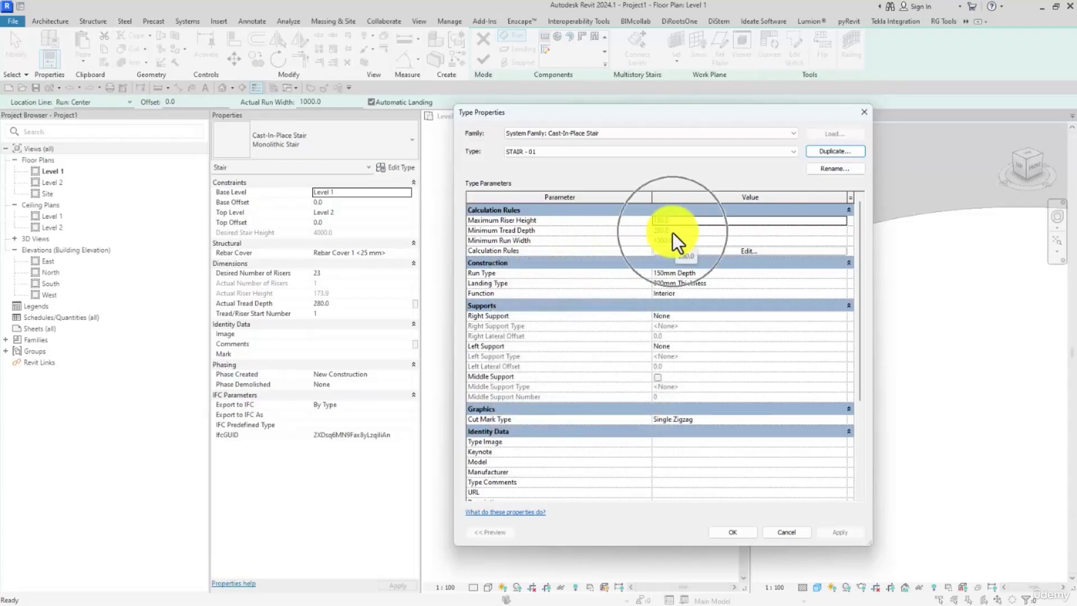
click(673, 234)
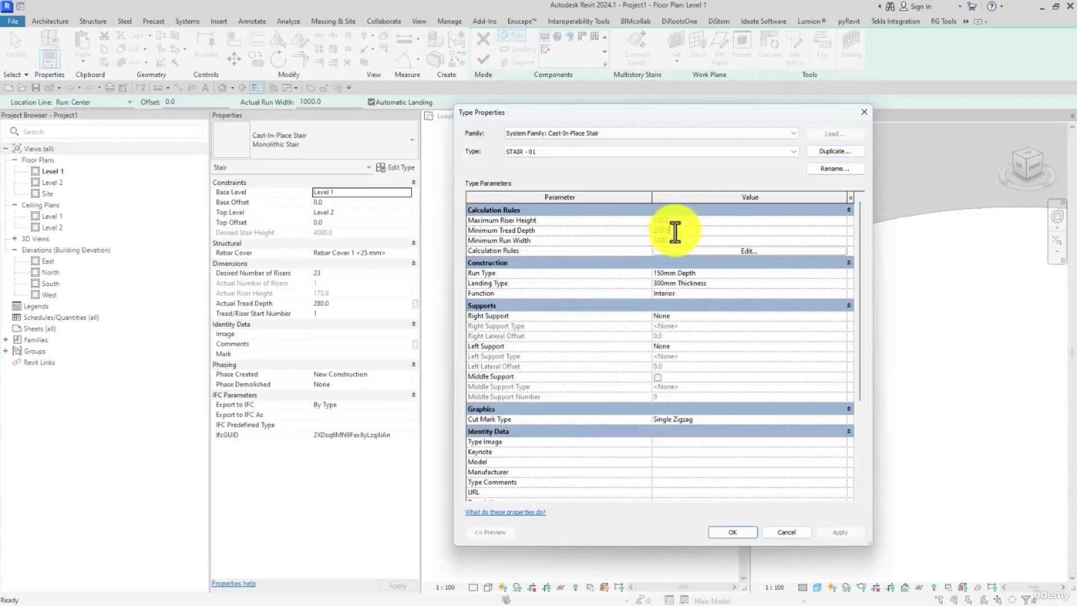
drag(675, 233, 643, 233)
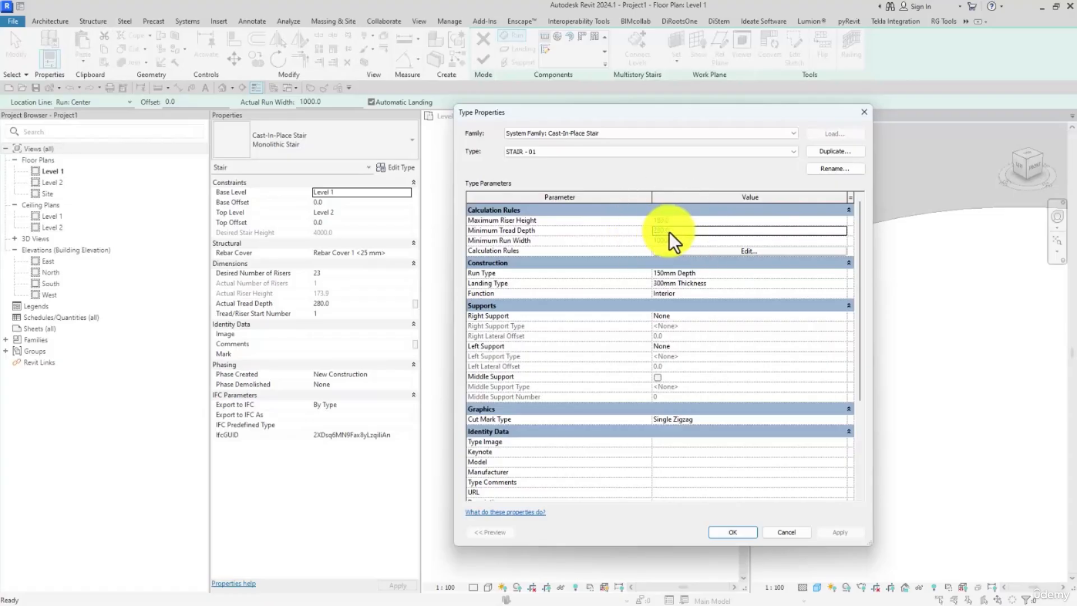
click(330, 308)
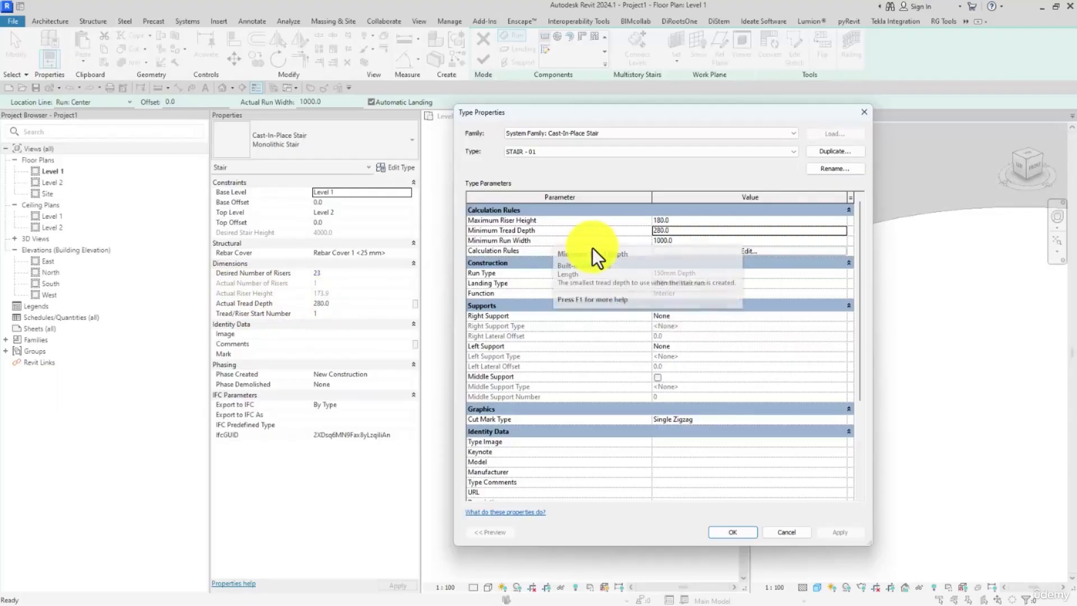
mouse_move(489, 244)
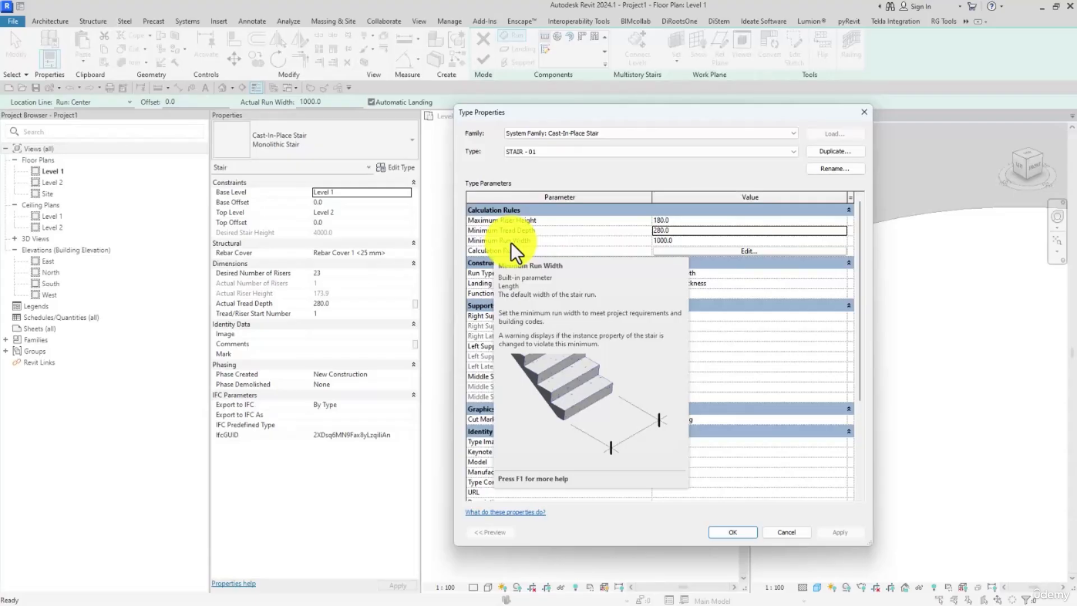
click(668, 241)
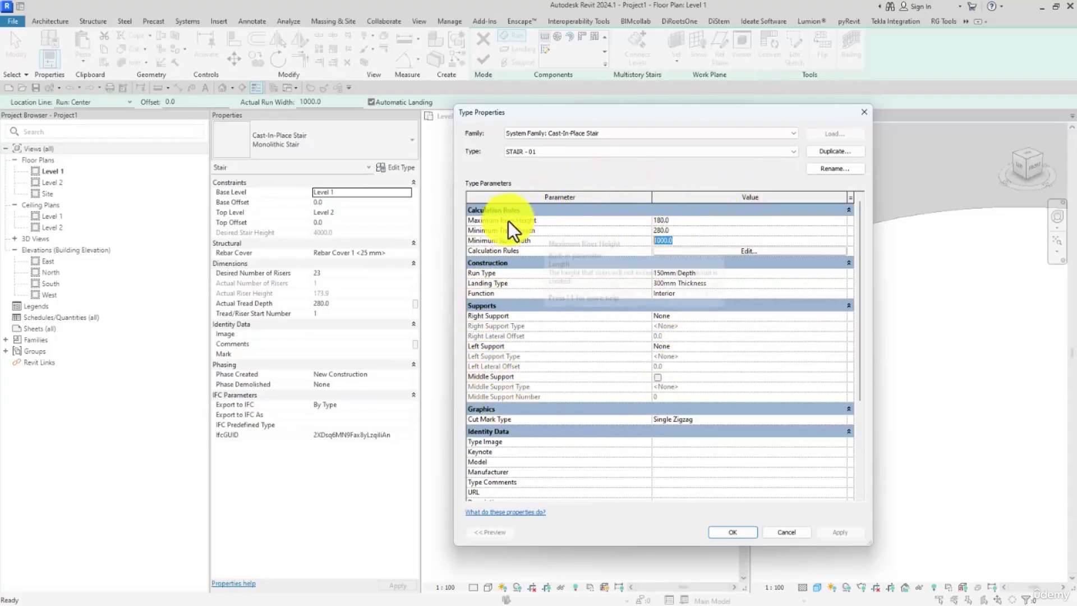
click(698, 220)
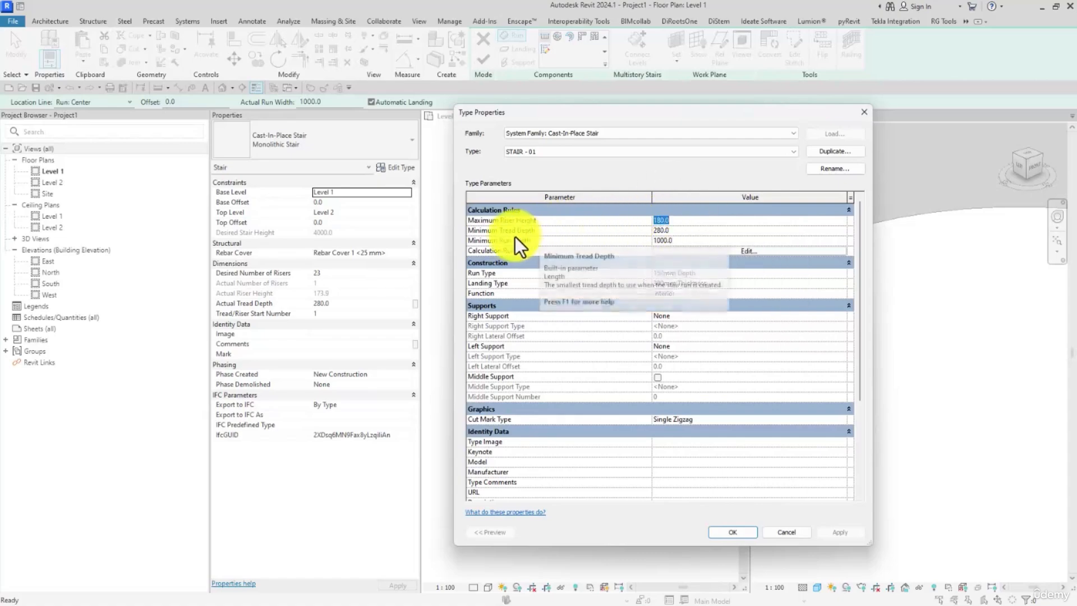
Step: Set the minimum tread depth of the STAIR - 01 type to 250 mm and accept the type properties
click(668, 232)
text(25)
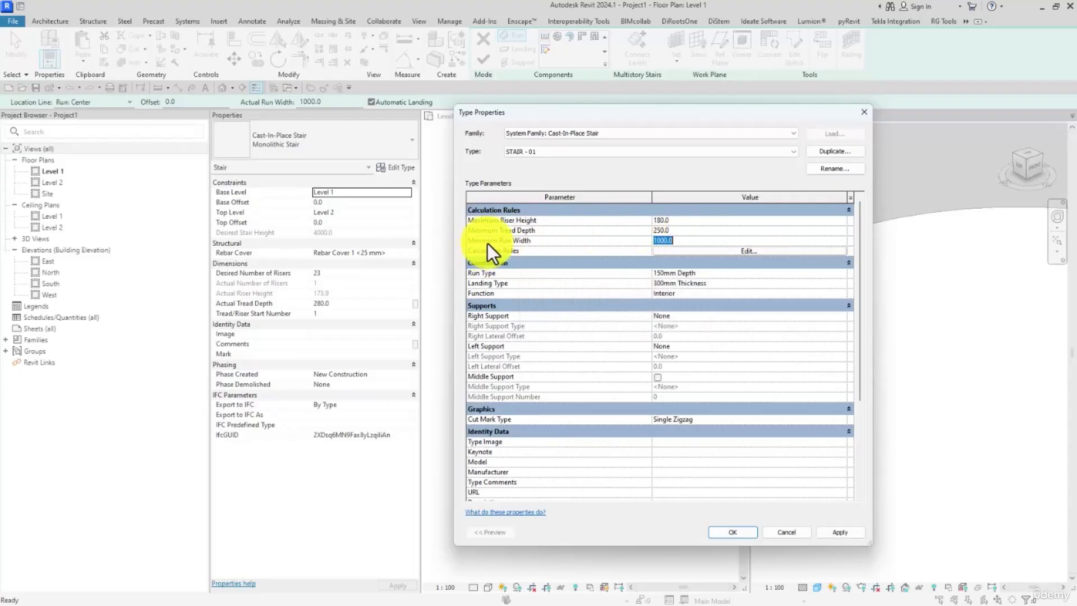
click(739, 533)
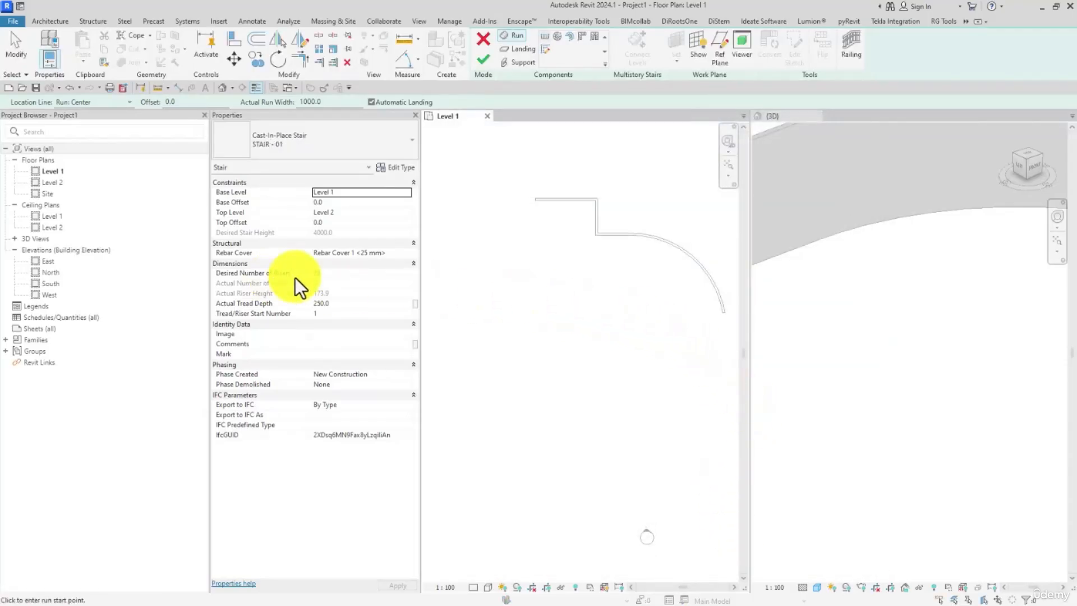
Step: Try 22 and 24 as the stair's desired number of risers, and return the value to 23
scroll(588, 303, down, 1)
middle_drag(589, 294, 585, 339)
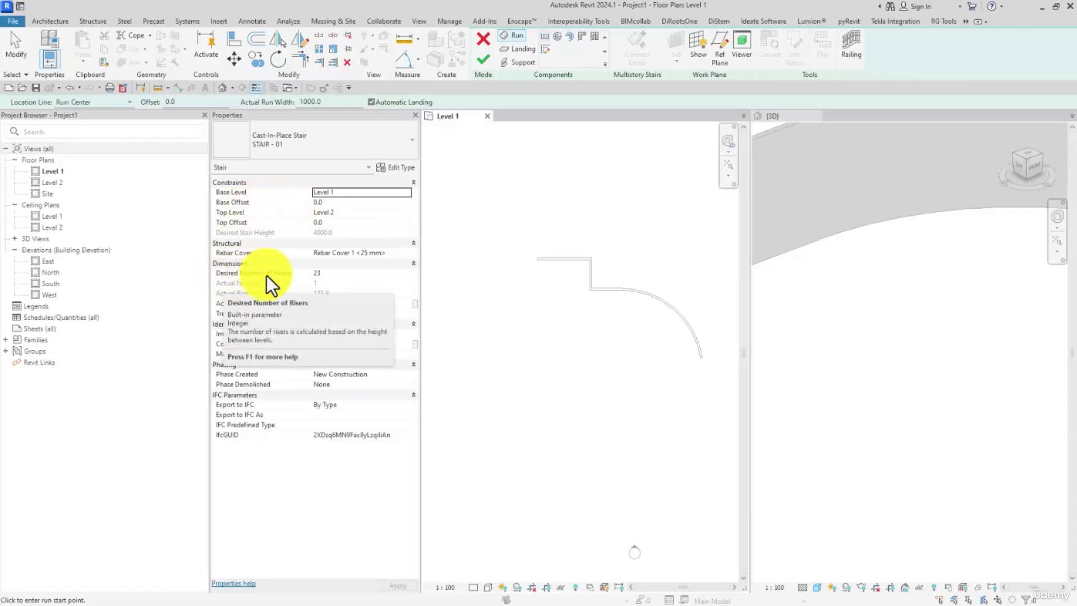
click(327, 274)
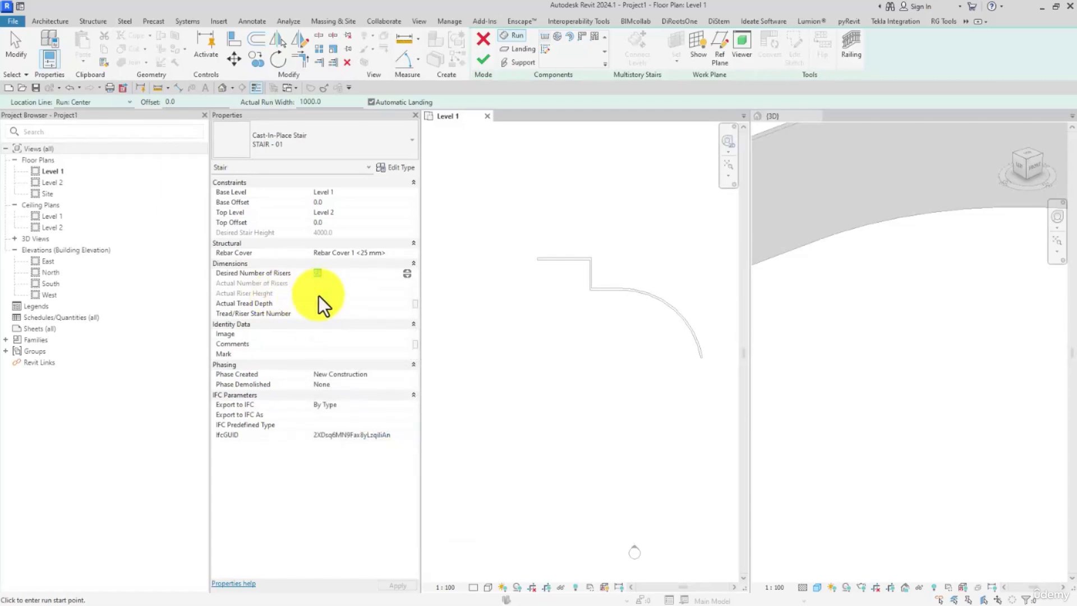
click(305, 274)
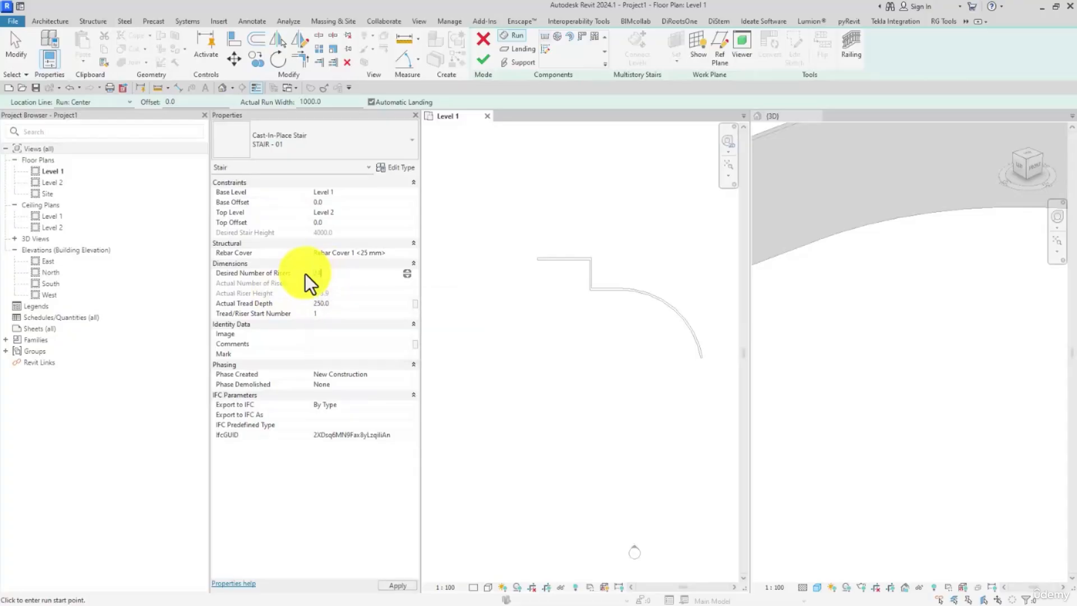
click(334, 272)
click(337, 287)
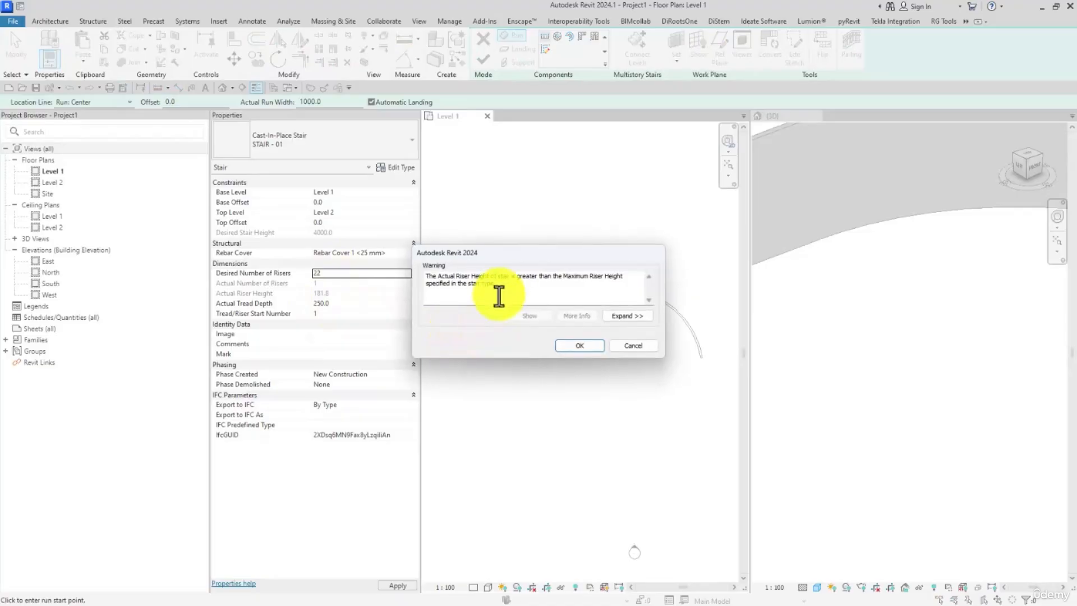
drag(500, 254, 506, 253)
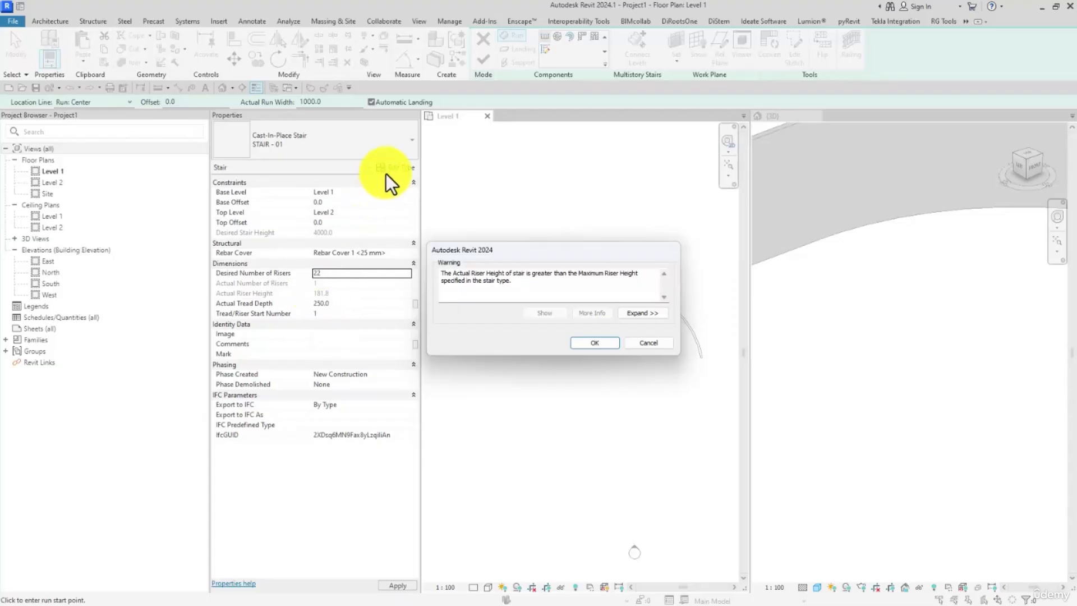
drag(456, 274, 503, 274)
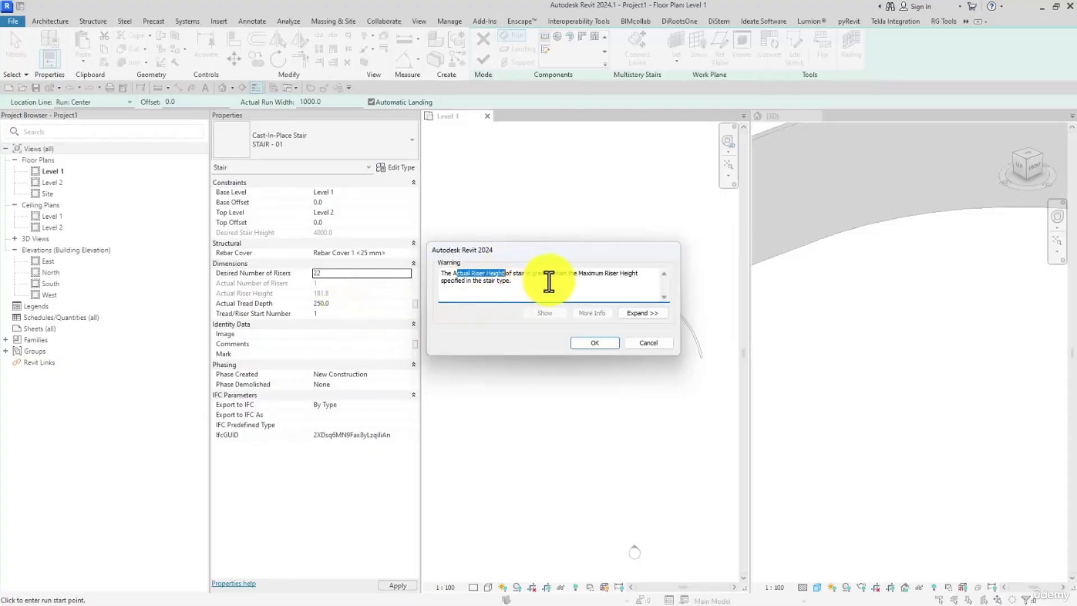
drag(577, 273, 619, 270)
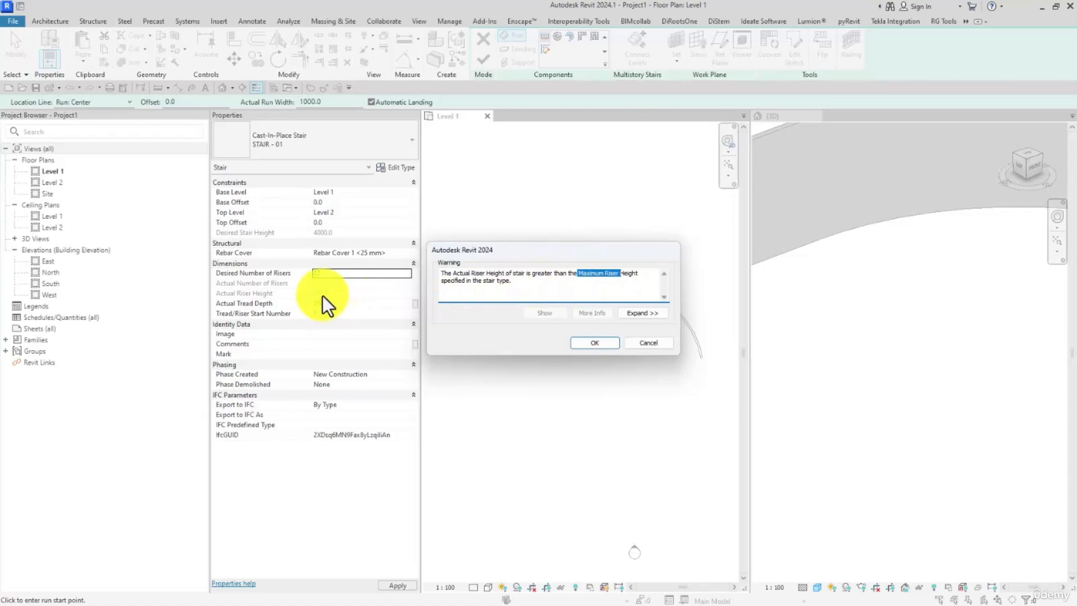
click(661, 344)
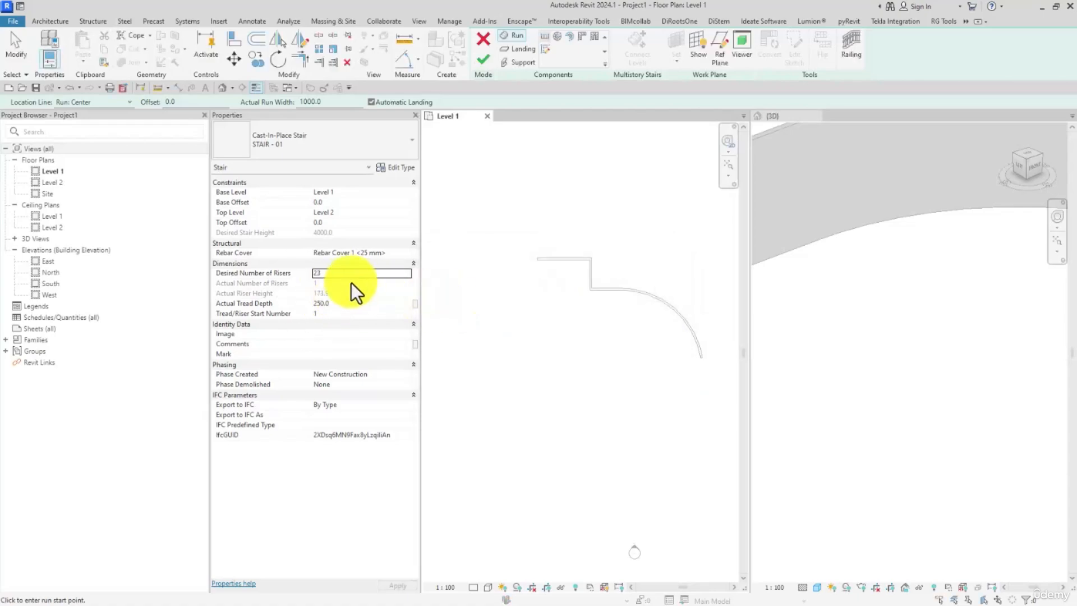
text(24)
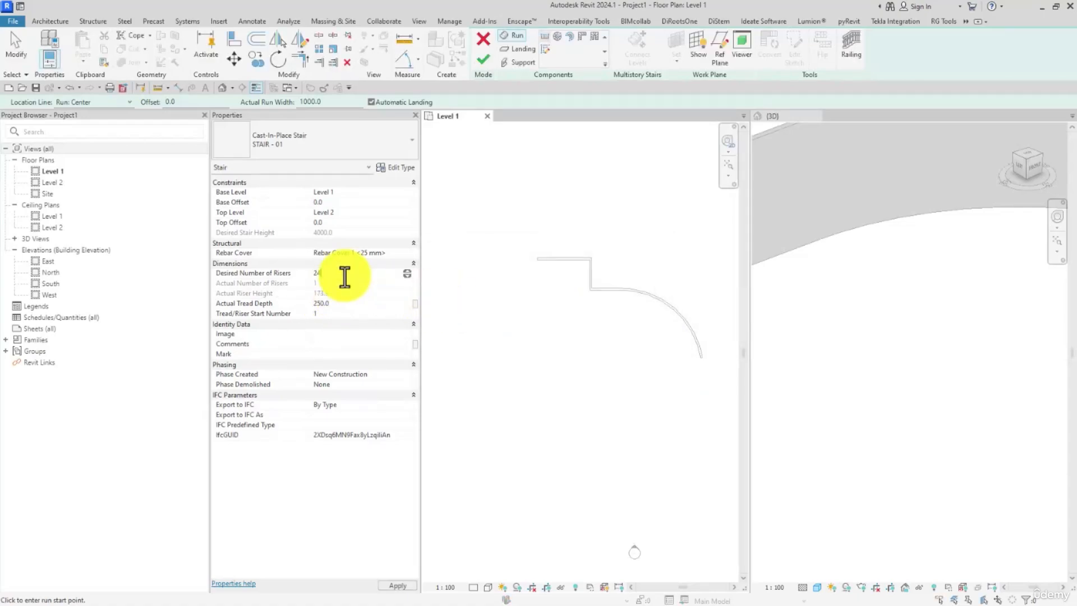
text(3)
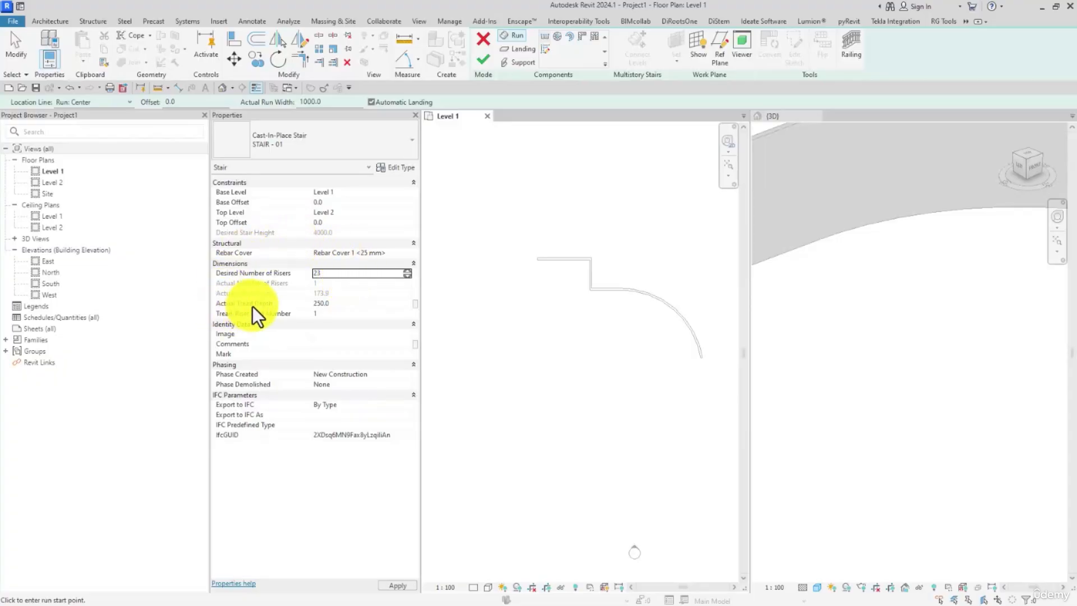
Step: Check the minimum tread depth in the stair type and set the stair's actual tread depth to 300 mm
click(387, 167)
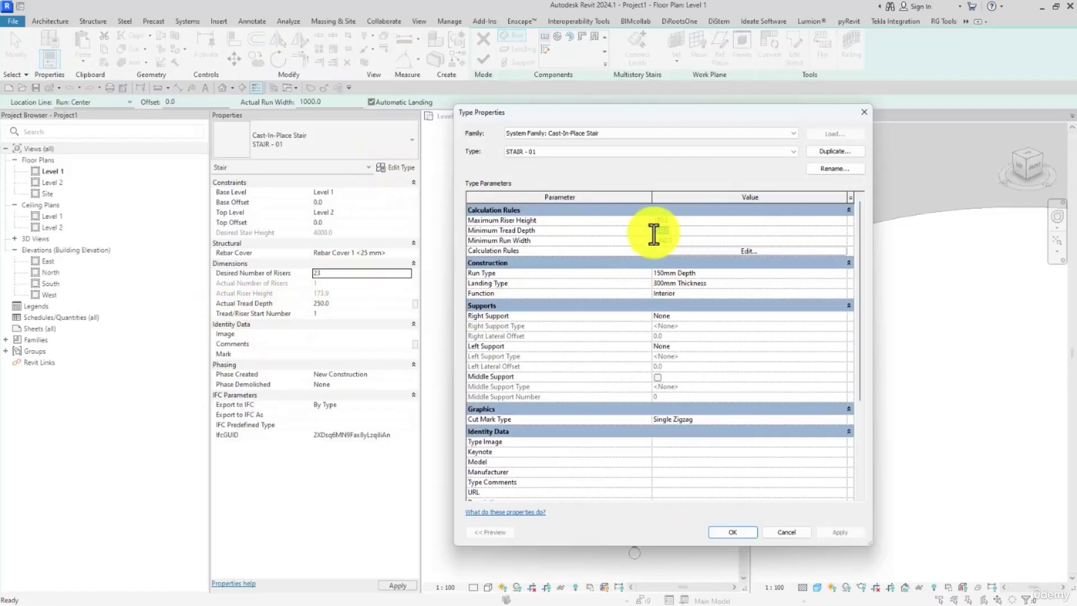
click(656, 231)
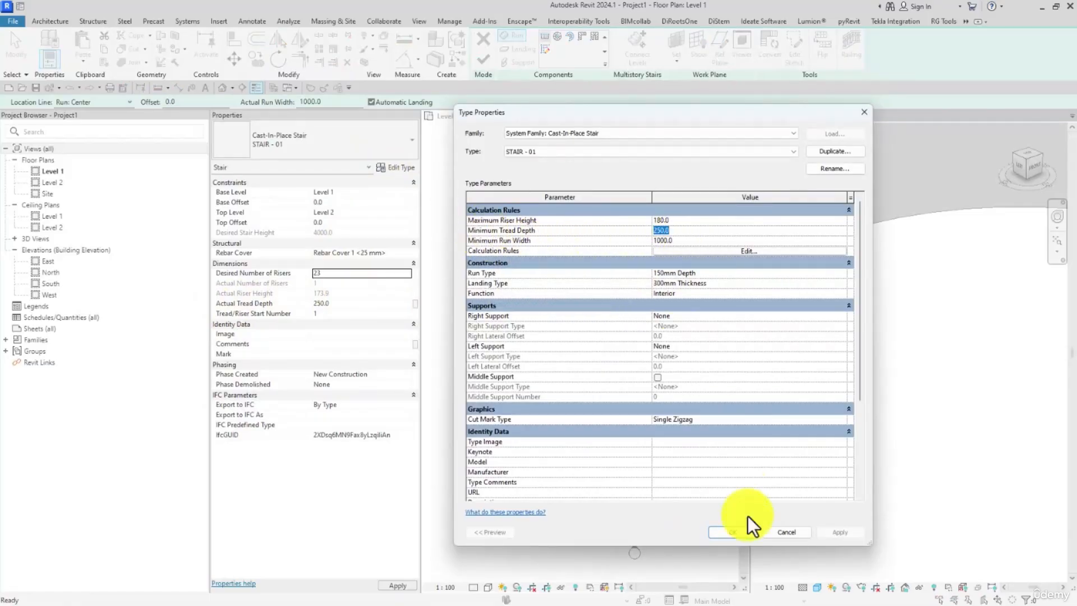
click(734, 532)
click(342, 303)
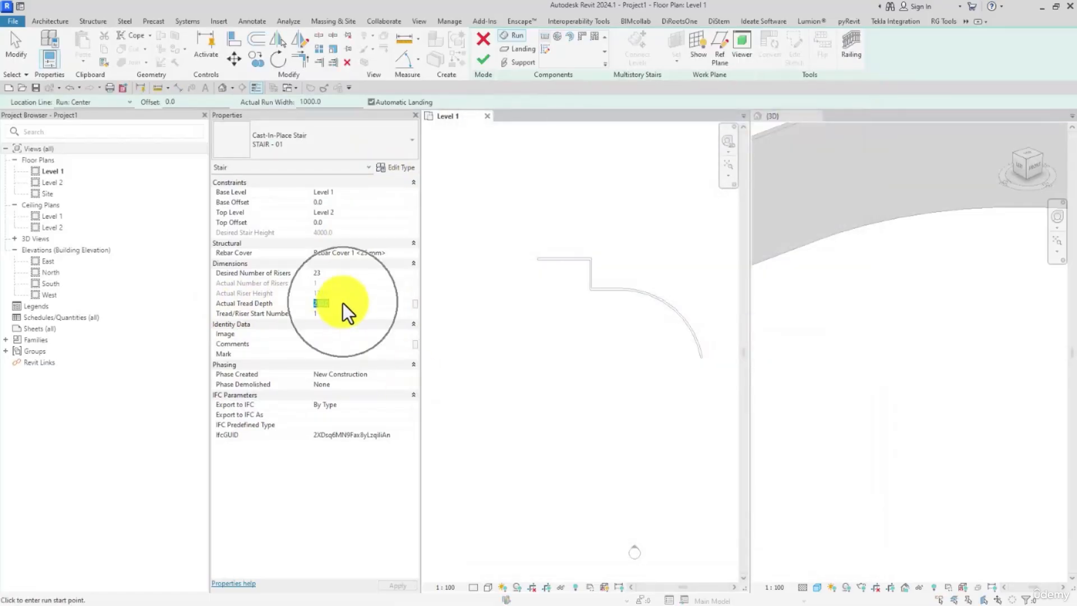
text(300)
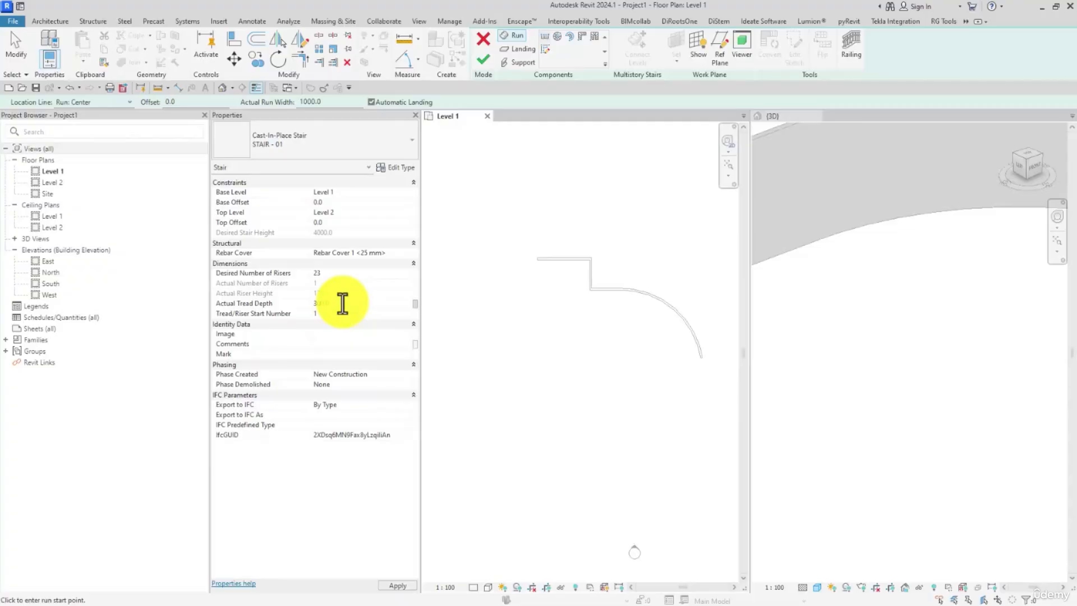
scroll(567, 328, down, 1)
middle_drag(575, 329, 578, 319)
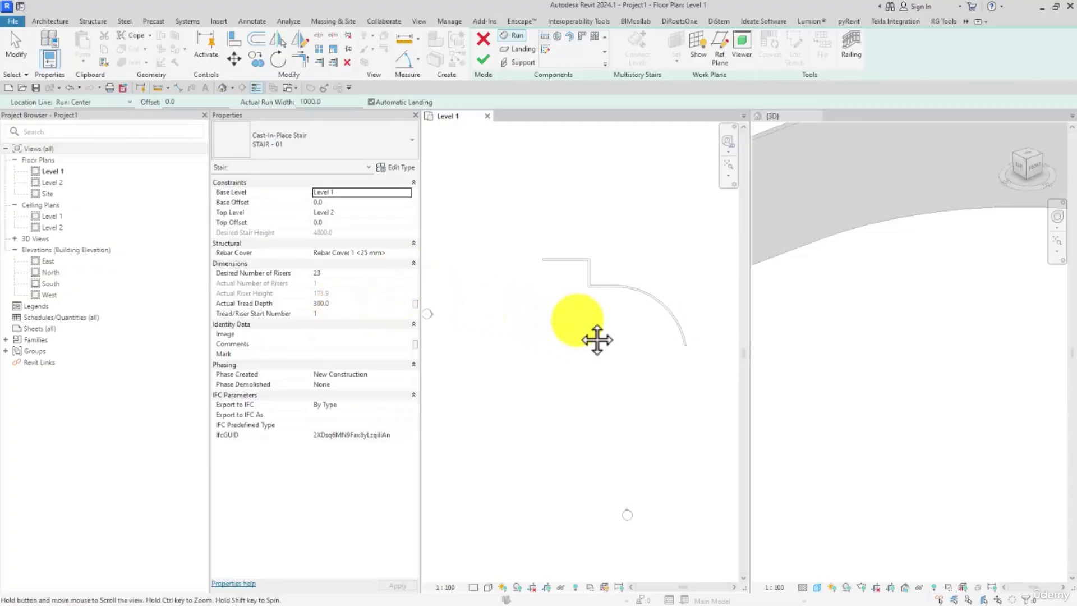
Step: Draw a straight horizontal stair run with all 23 risers in open space below the walls, and finish the stair
scroll(563, 319, up, 1)
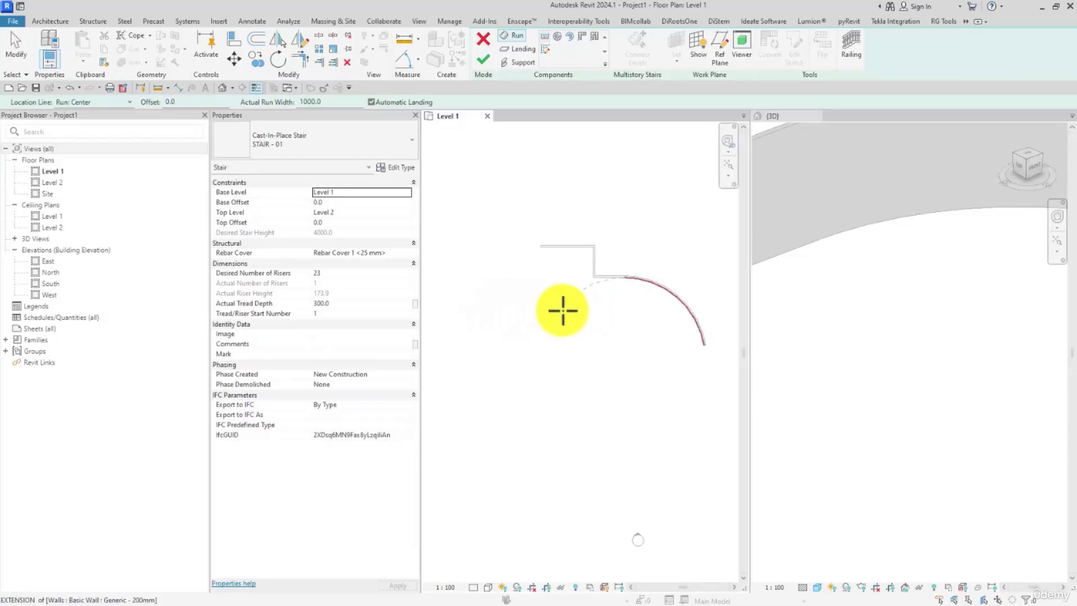
middle_drag(554, 329, 543, 285)
scroll(556, 322, up, 2)
scroll(508, 308, down, 2)
scroll(513, 311, up, 1)
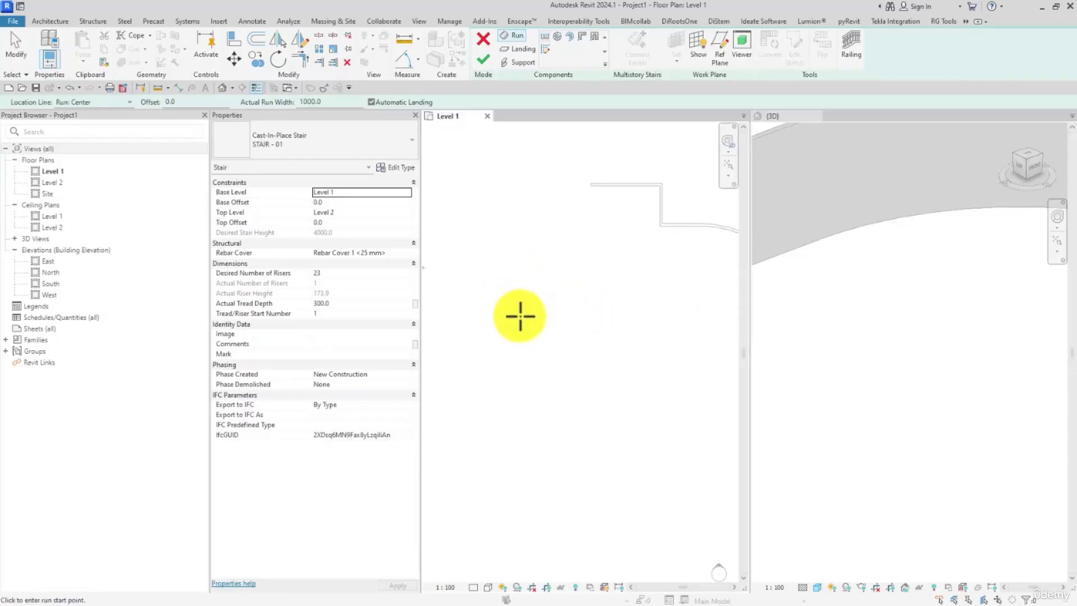
click(524, 315)
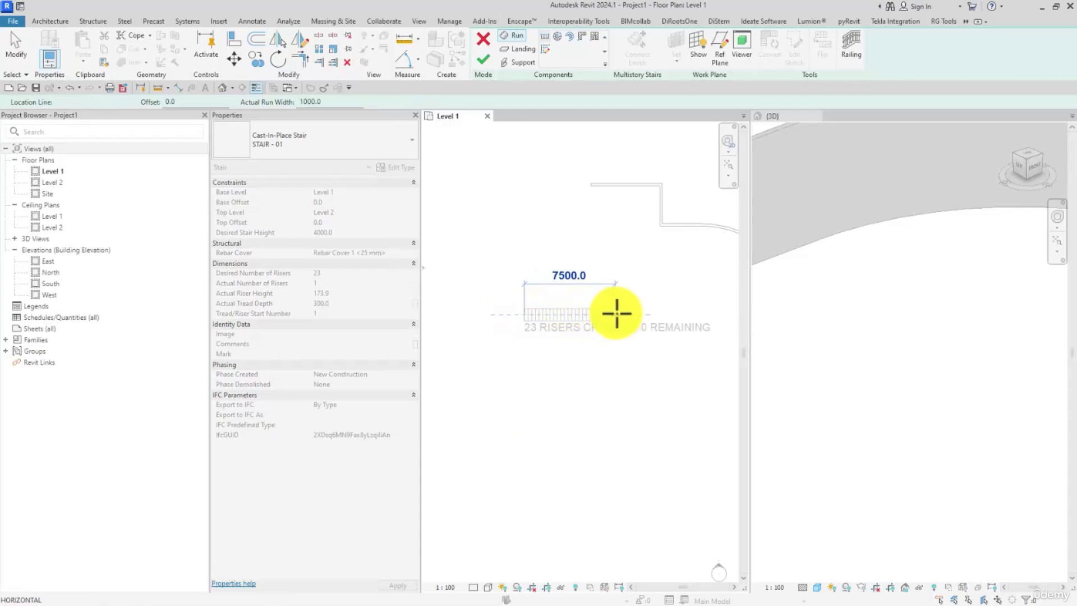
click(617, 313)
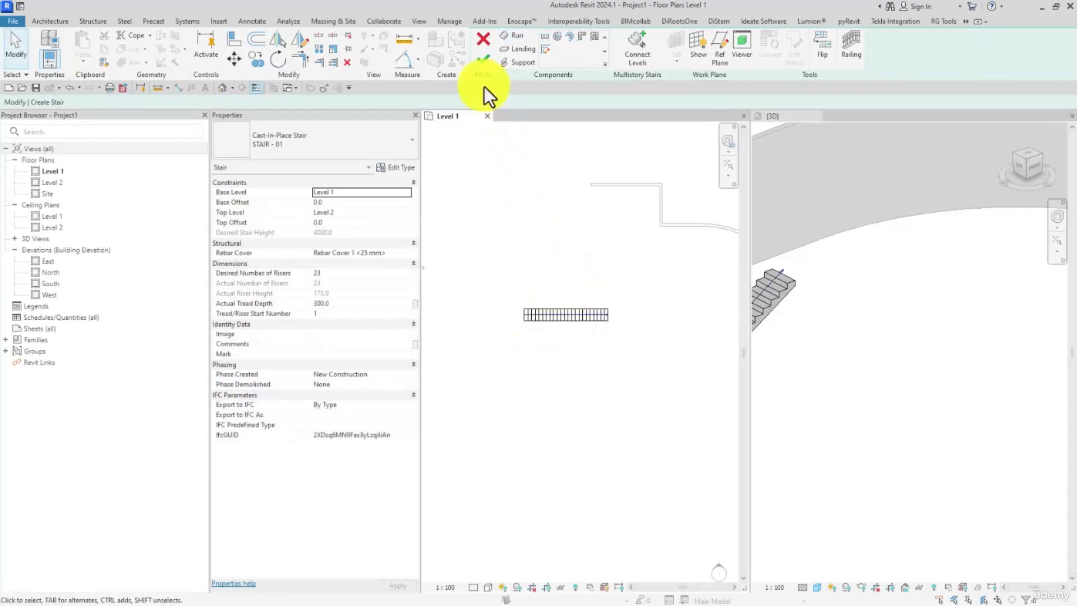
click(482, 59)
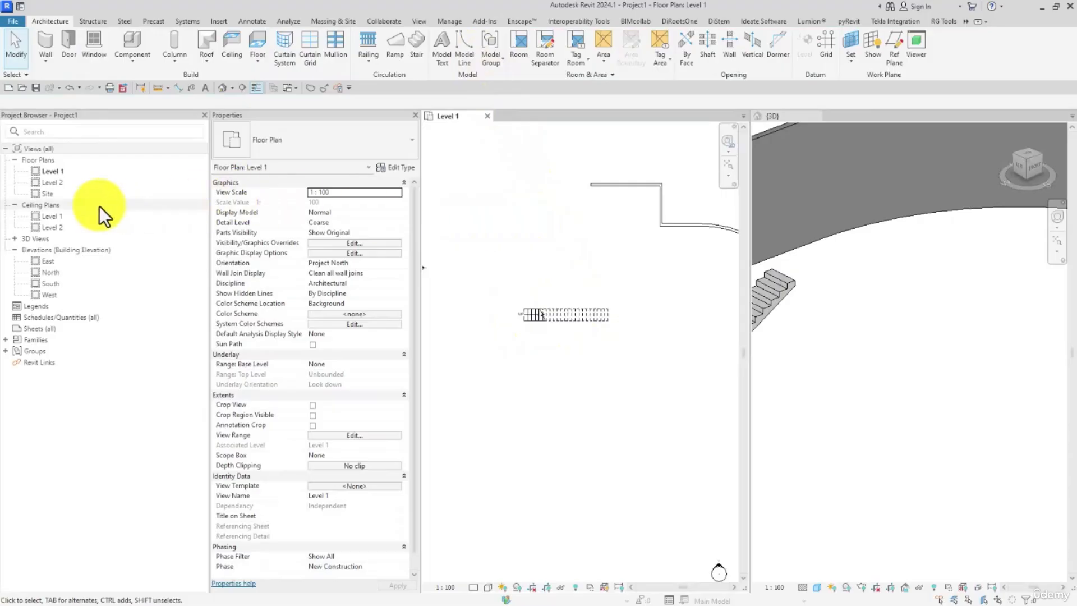
Step: Draw a horizontal building section lengthwise through the stair and reduce its far clip offset to about 1400 mm
click(242, 87)
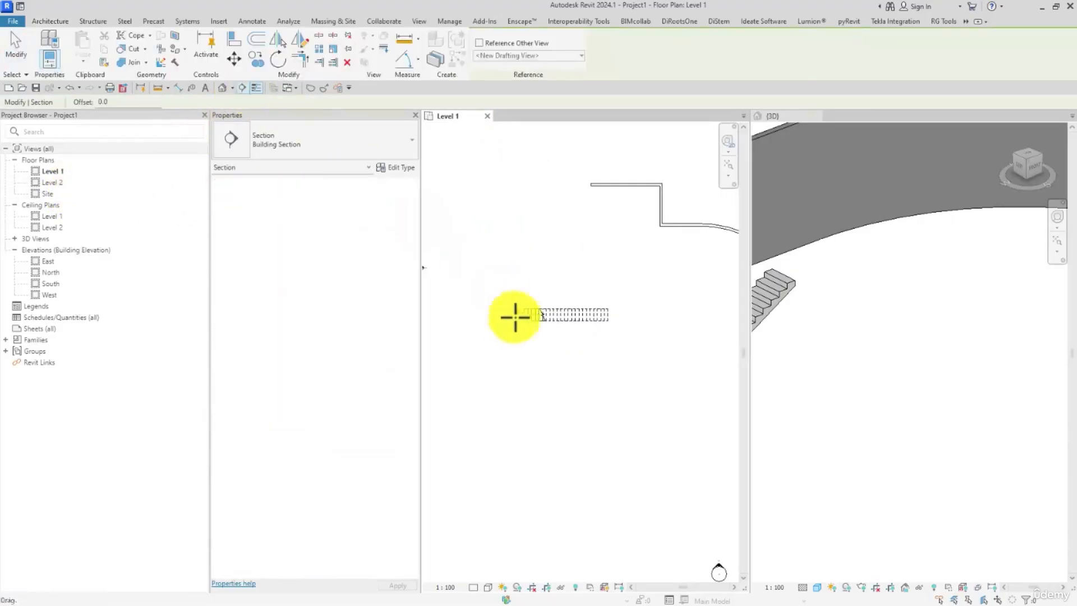
click(488, 313)
scroll(693, 308, down, 2)
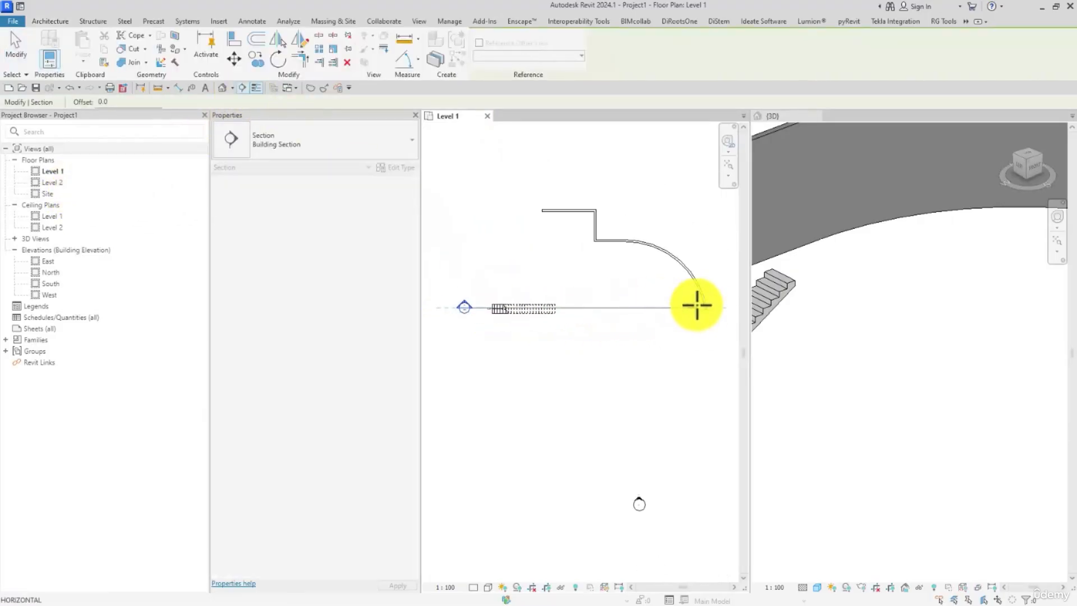
click(710, 307)
key(Escape)
key(Escape)
click(586, 311)
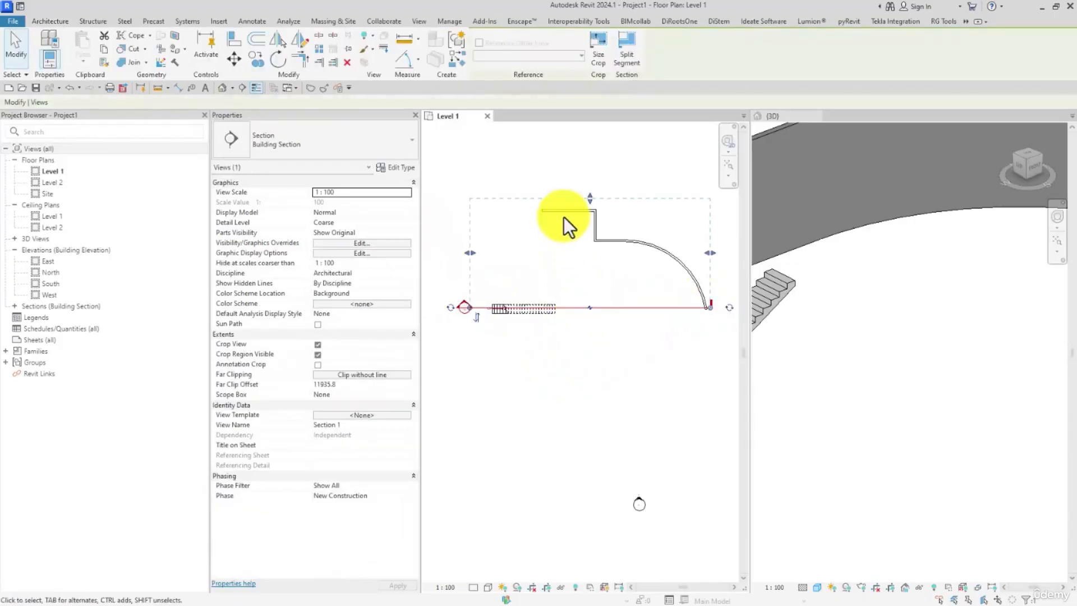
drag(591, 216, 577, 298)
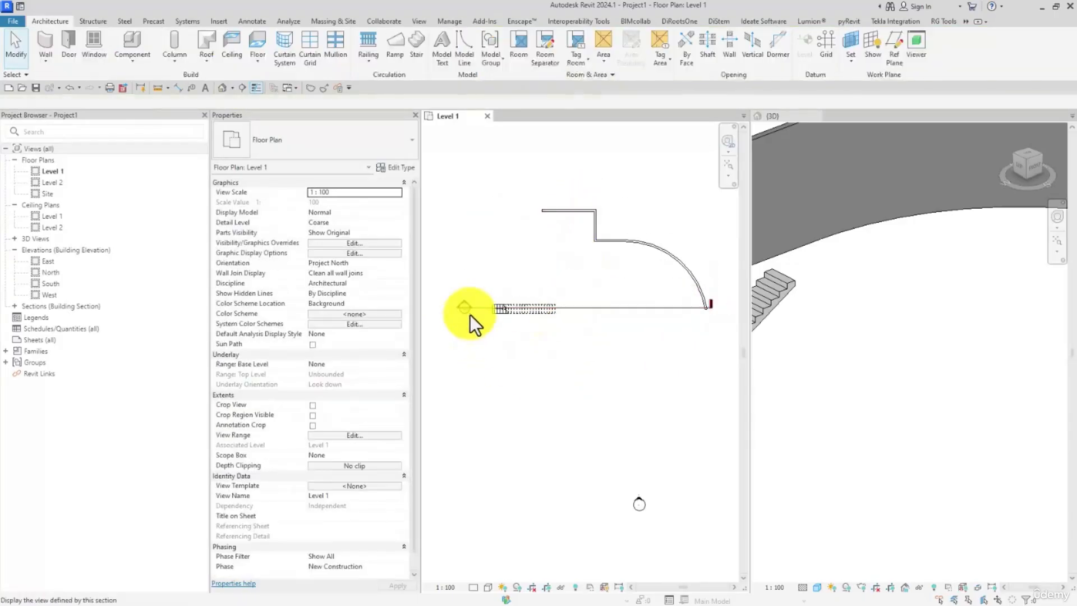
Step: Open the new section view alongside the 3D view and inspect the stair's rise between Level 1 and Level 2
double_click(470, 314)
drag(521, 119, 773, 113)
scroll(805, 376, up, 3)
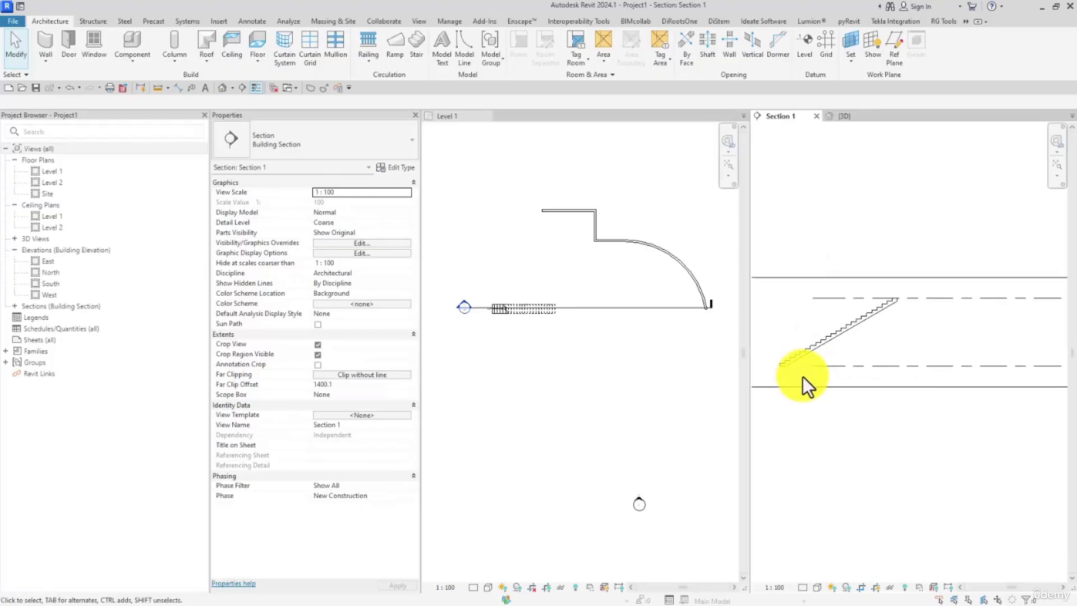
click(825, 365)
scroll(801, 372, down, 3)
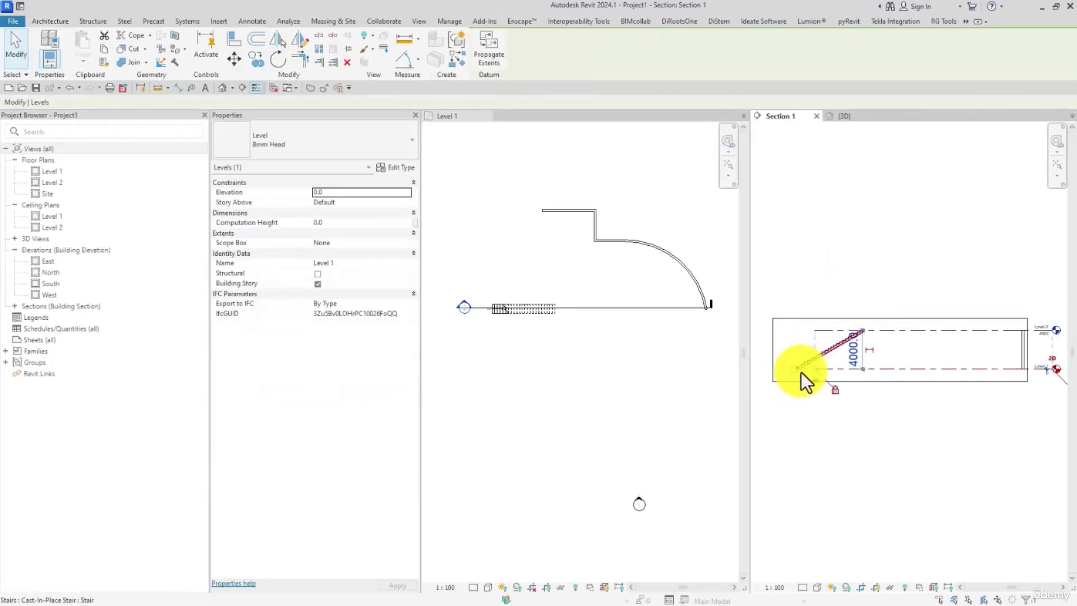
click(804, 410)
scroll(846, 389, up, 3)
Step: Enable the stair calculator for slope calculation in the calculation rules of the placed stair's STAIR - 01 type, and accept the changes
click(669, 305)
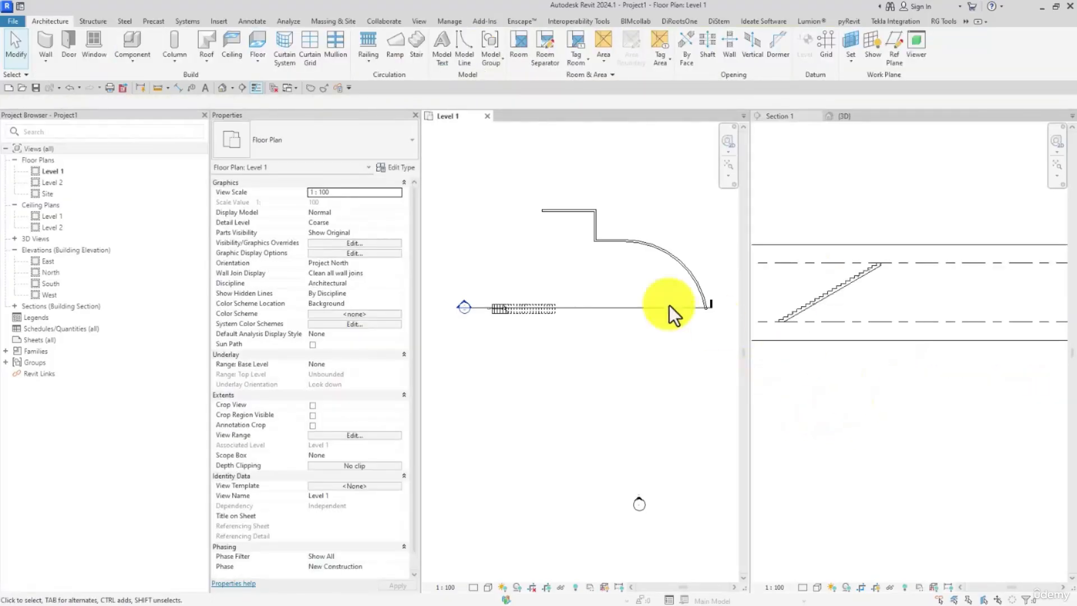
scroll(530, 331, up, 2)
click(528, 308)
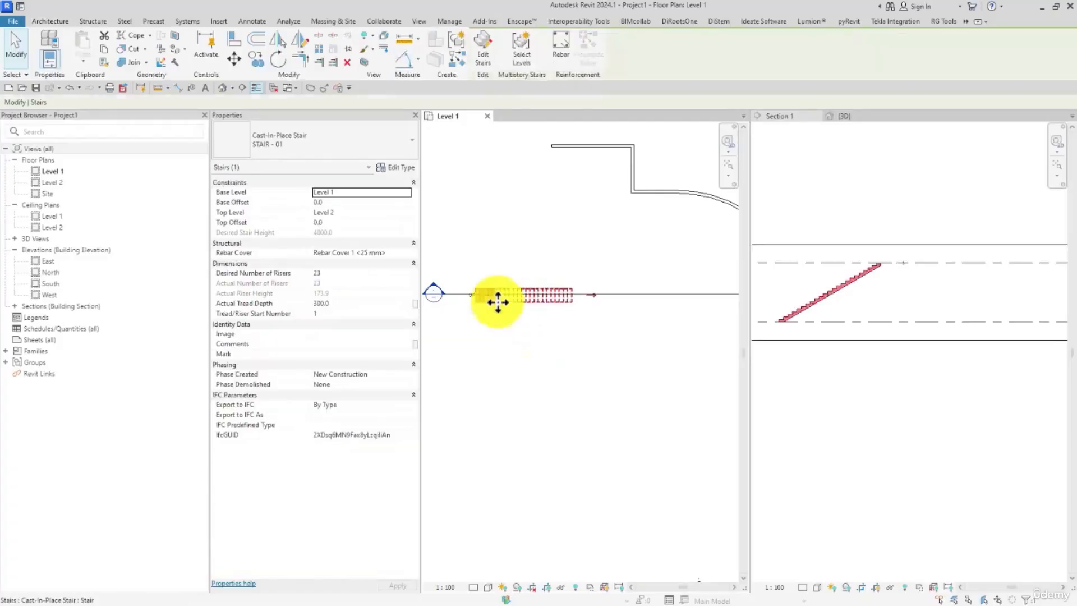
click(395, 168)
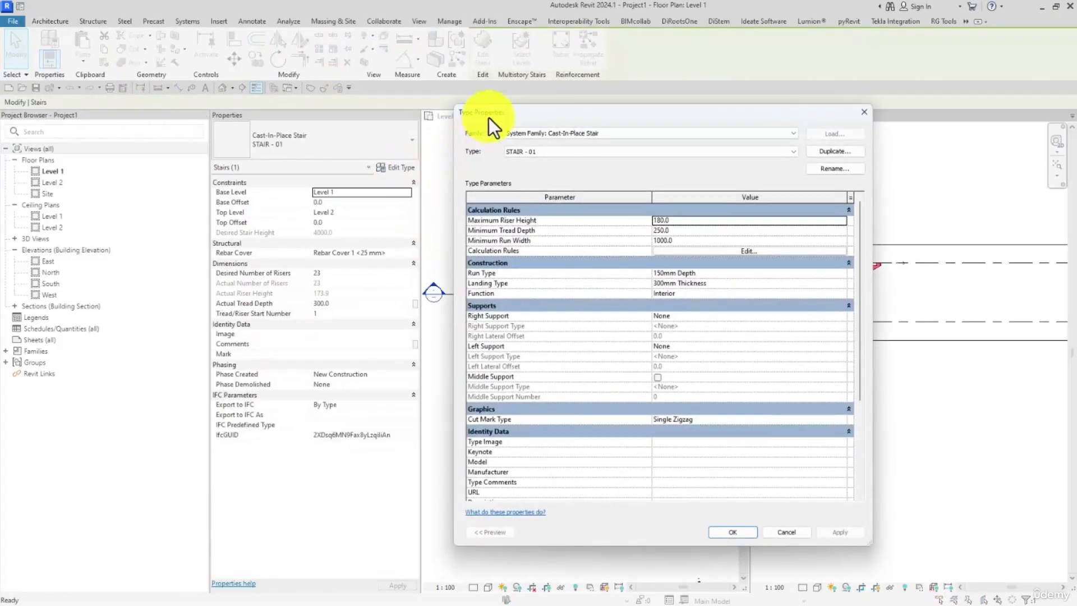
drag(489, 116, 399, 55)
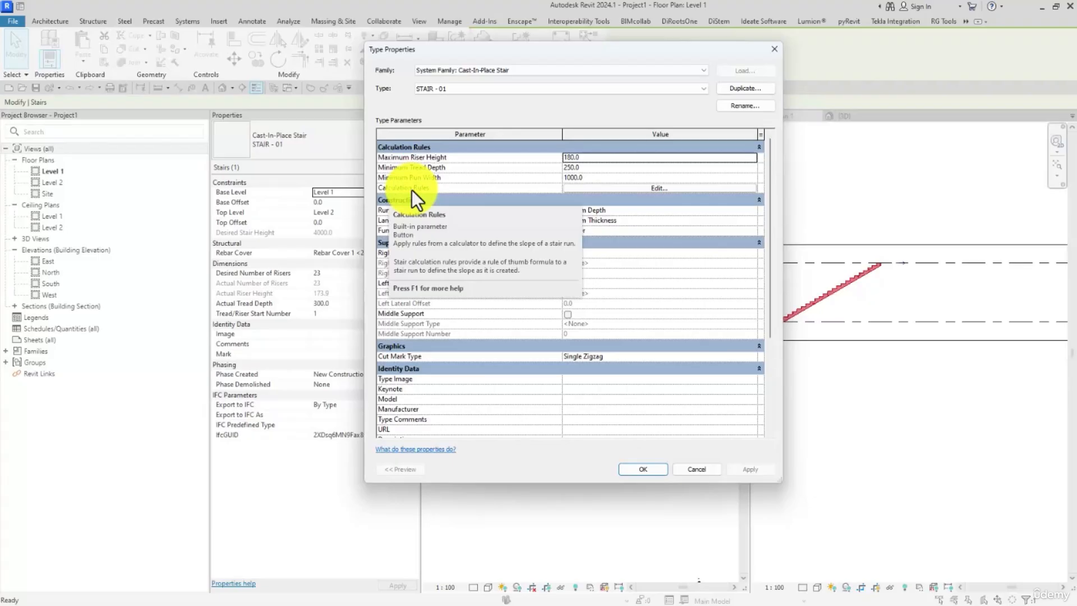
click(600, 191)
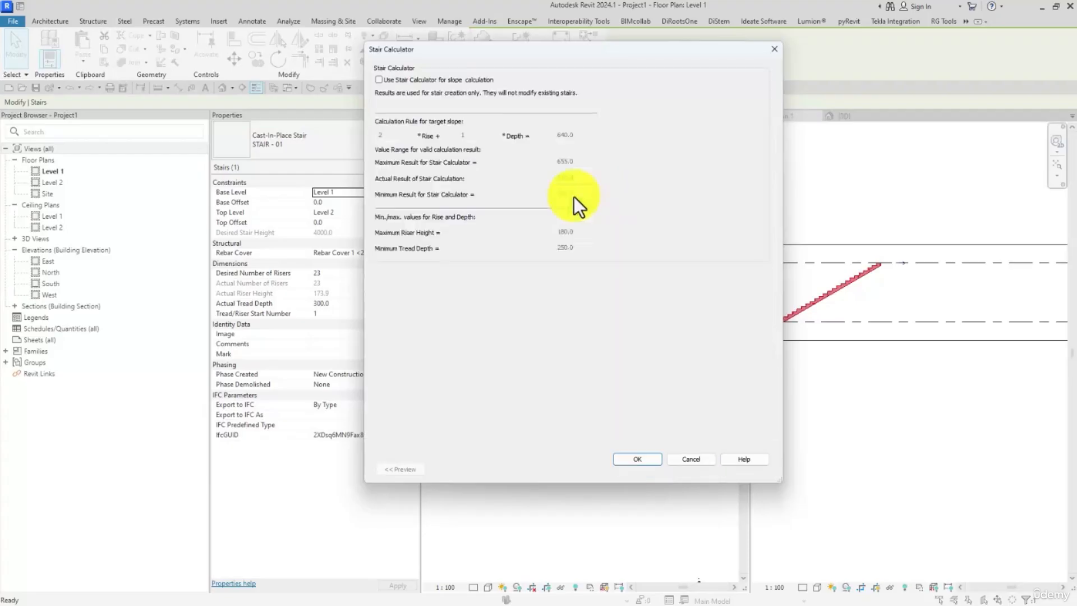
drag(466, 57, 614, 62)
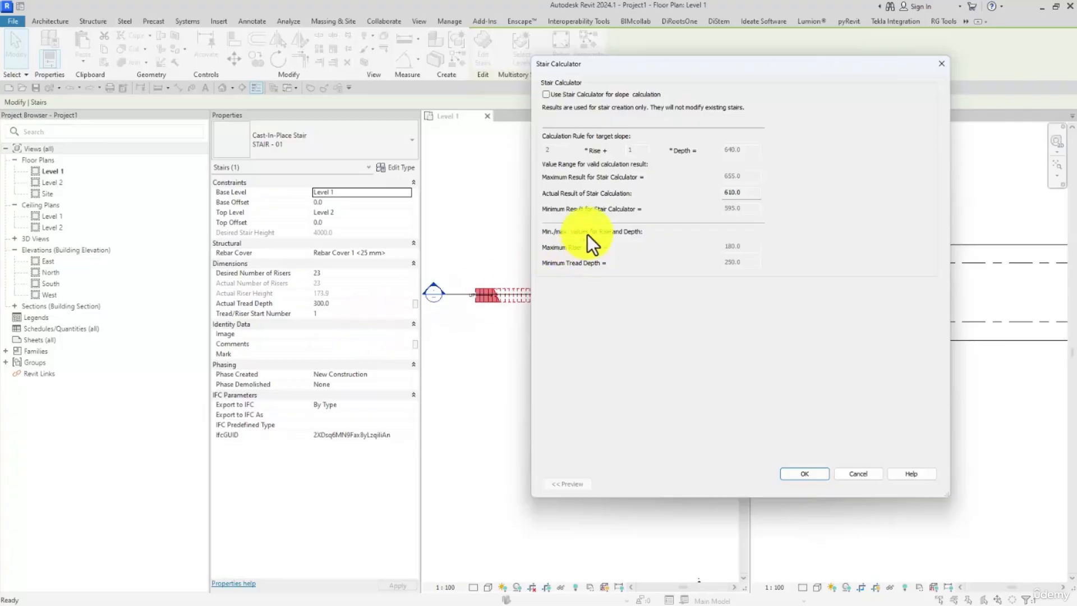
click(567, 96)
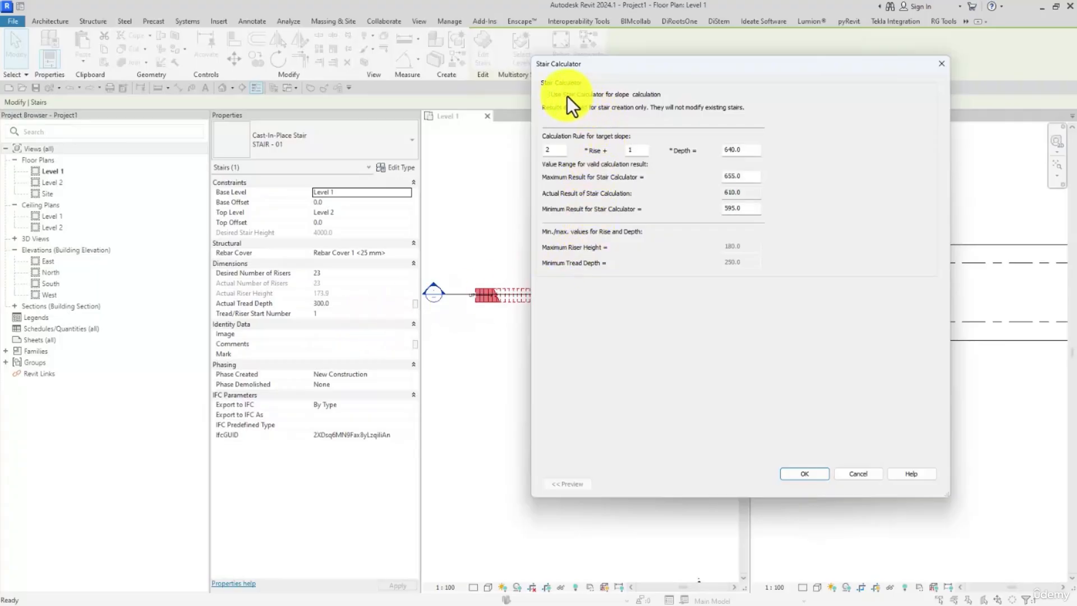
click(803, 474)
click(802, 550)
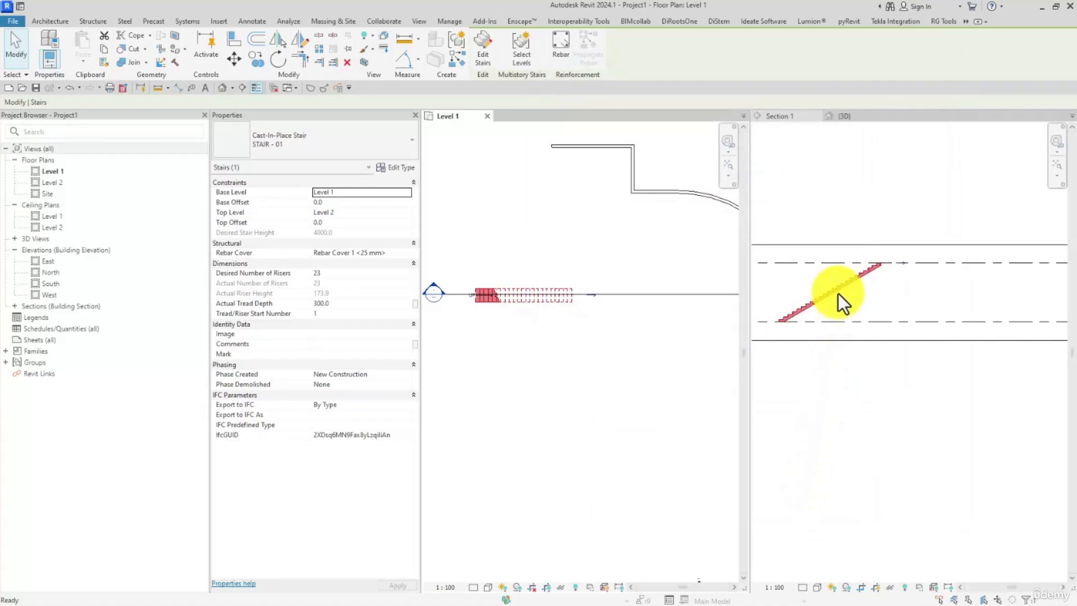
Step: Set the target slope result in the STAIR - 01 calculation rule to 750 and accept the type properties
click(395, 169)
click(776, 201)
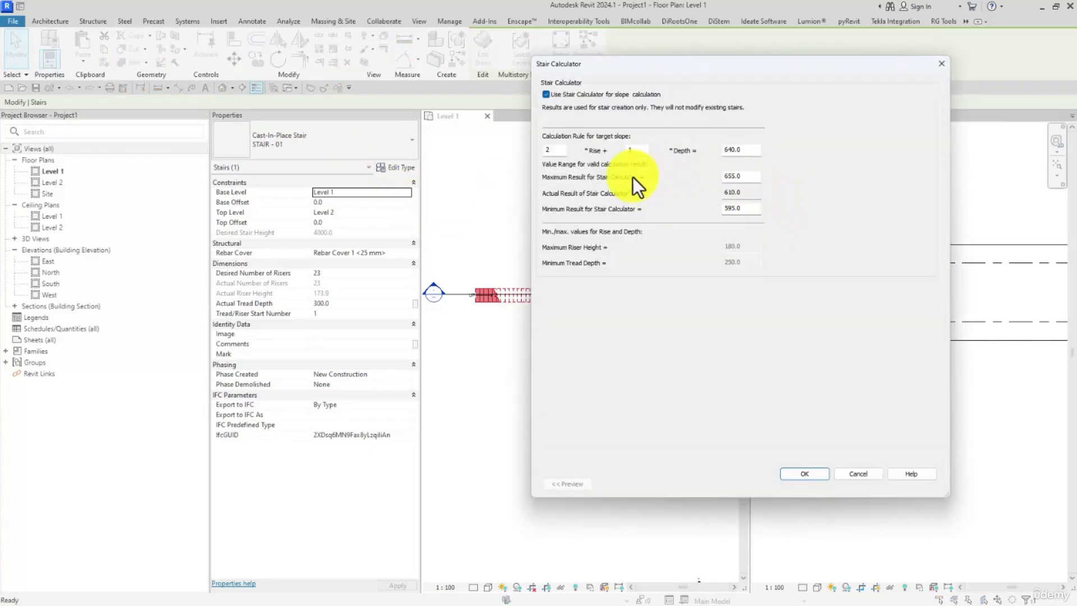
text(750)
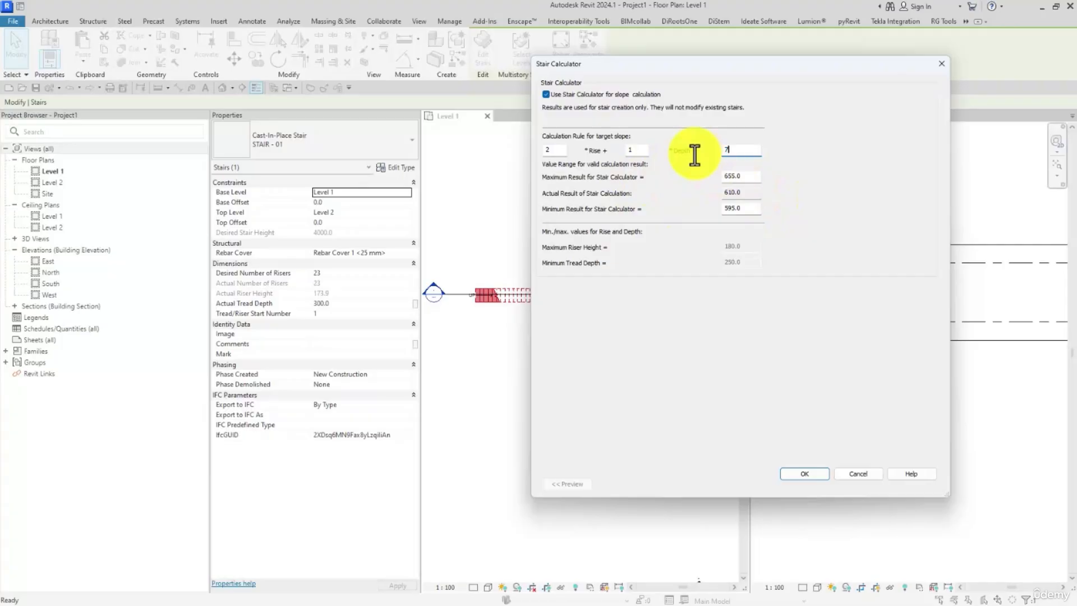
click(807, 475)
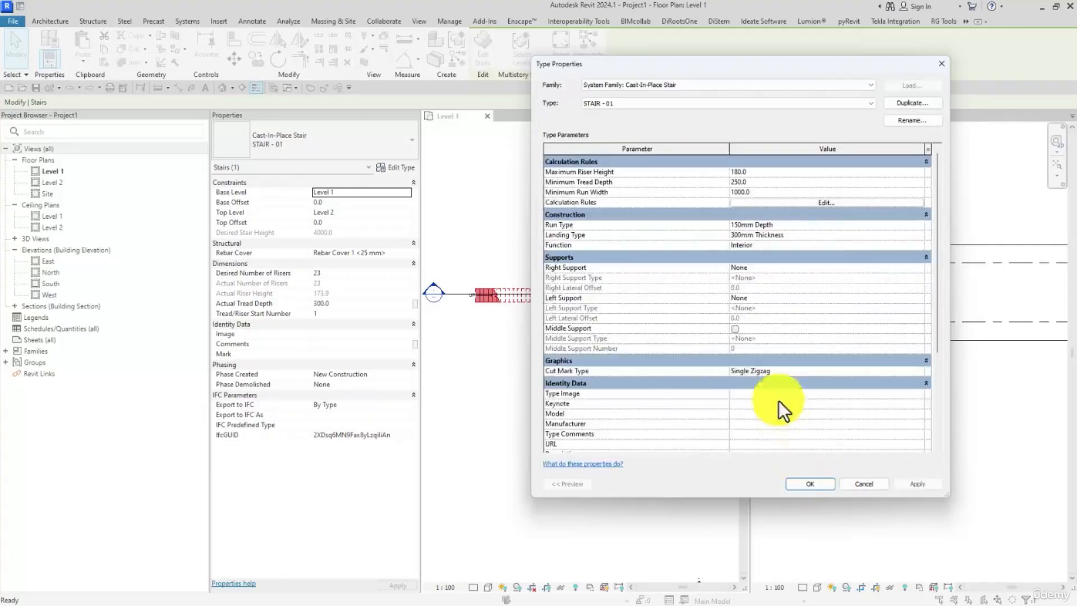
click(812, 482)
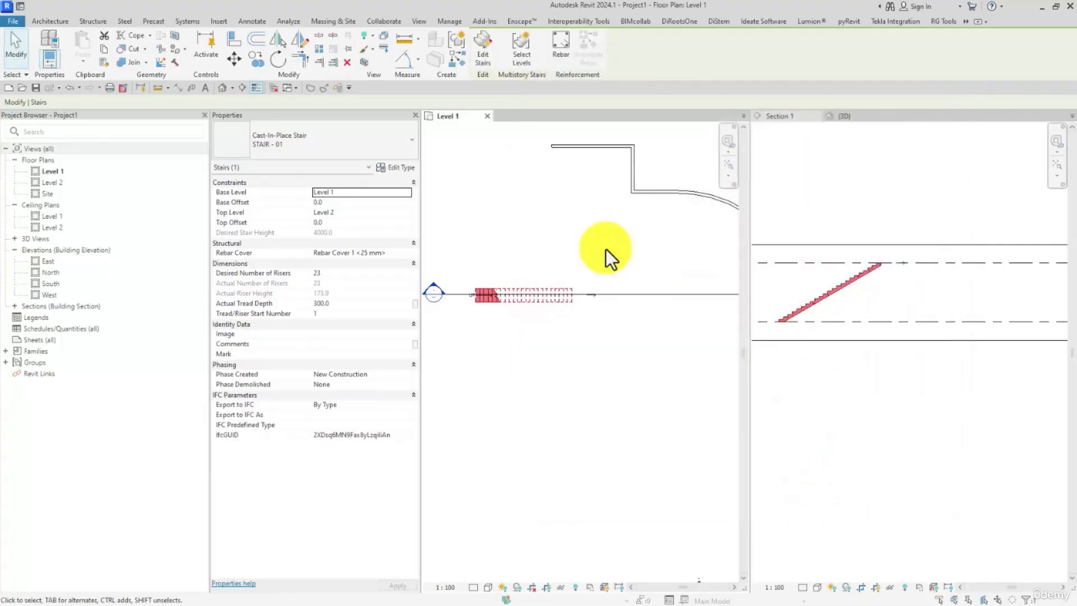
Step: Set the stair calculator's target result for 2 × rise + 1 × depth to 250 and accept the type properties
click(395, 167)
click(785, 203)
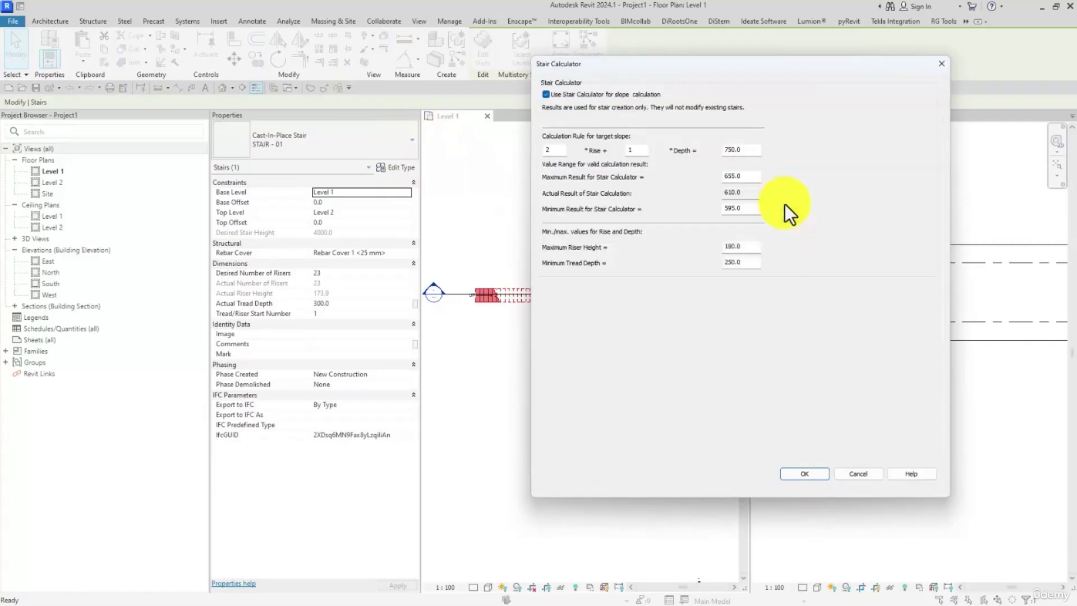
double_click(746, 150)
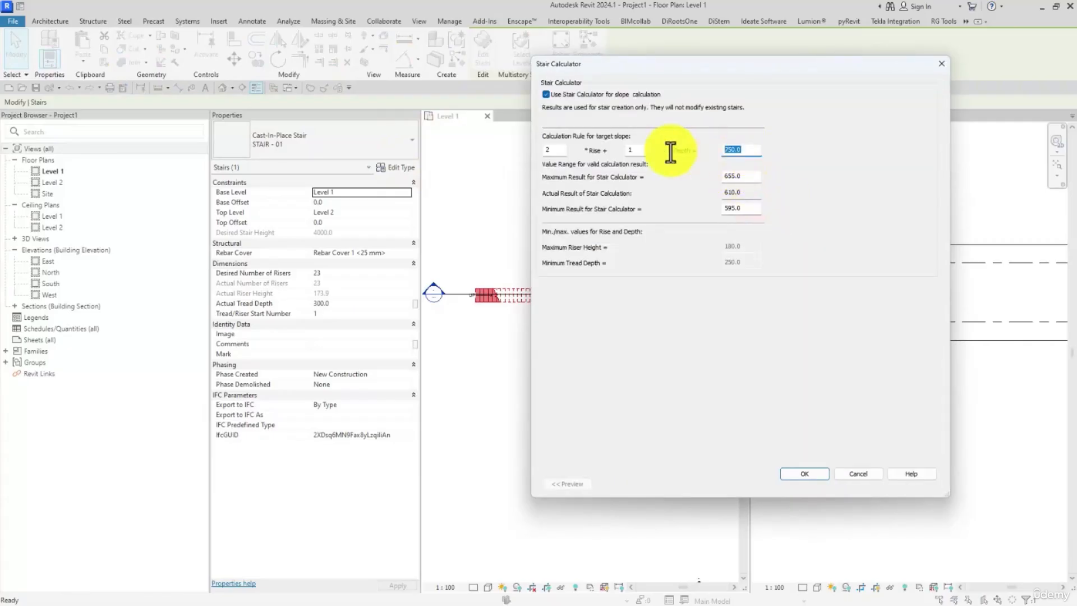
text(250)
key(Tab)
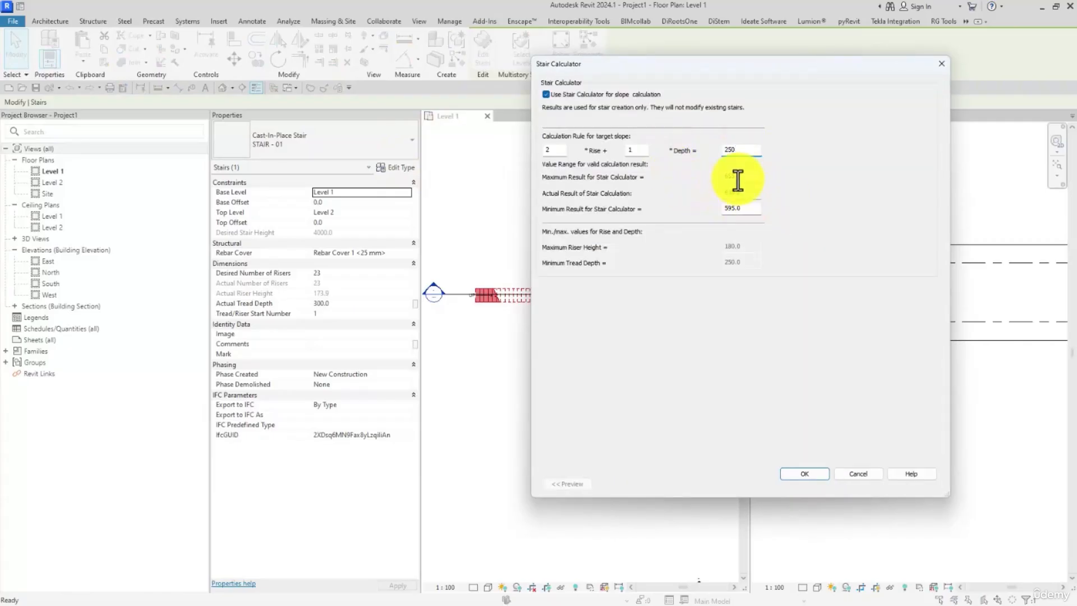
click(805, 475)
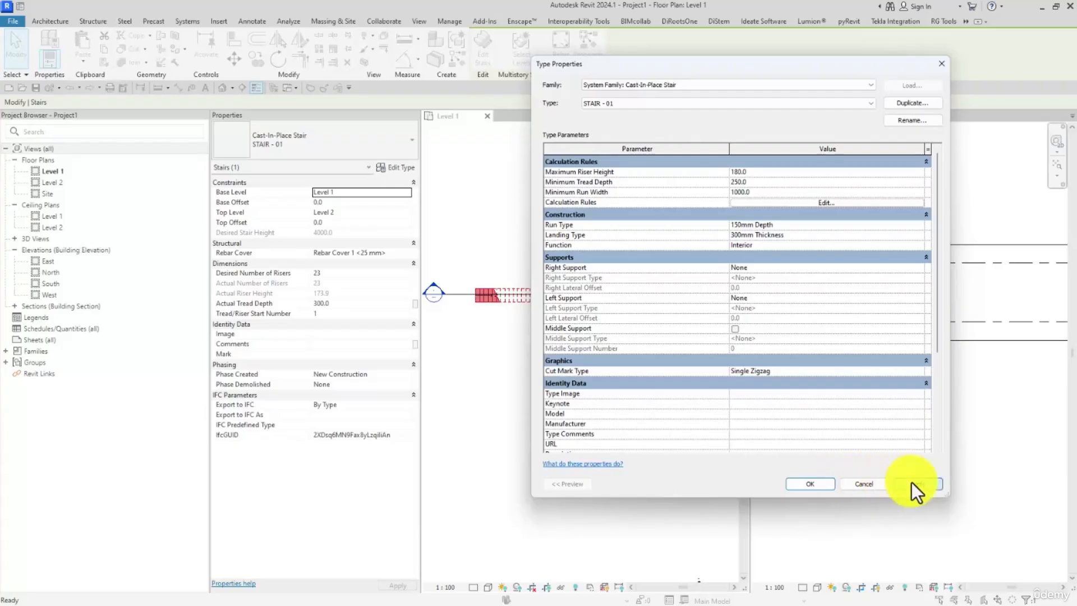
click(811, 484)
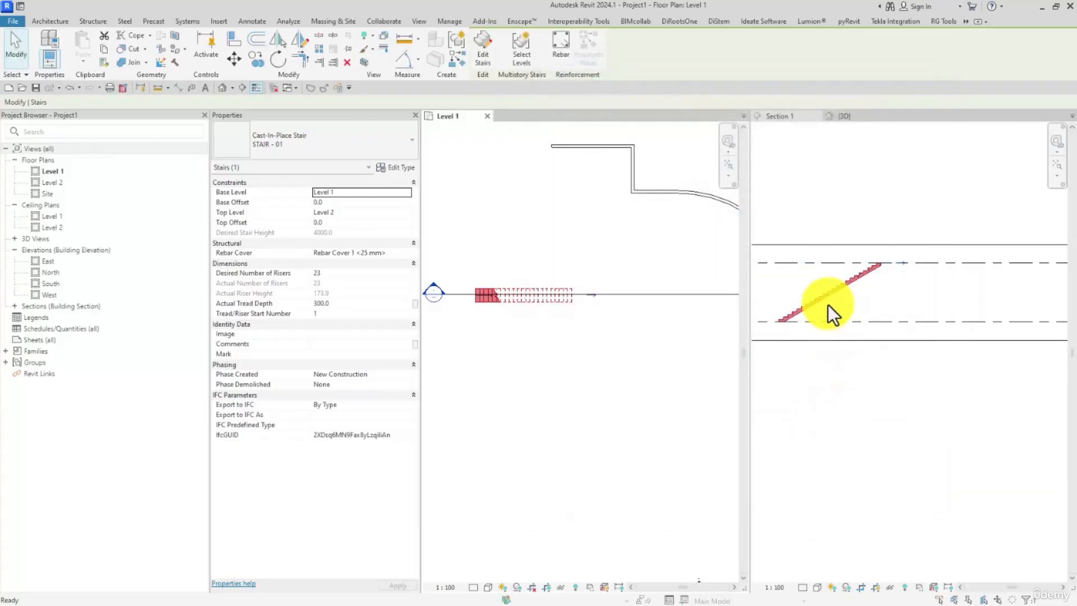
Step: Review the stair calculator's rule and its maximum and minimum results for the STAIR - 01 type, and close the type properties
click(392, 168)
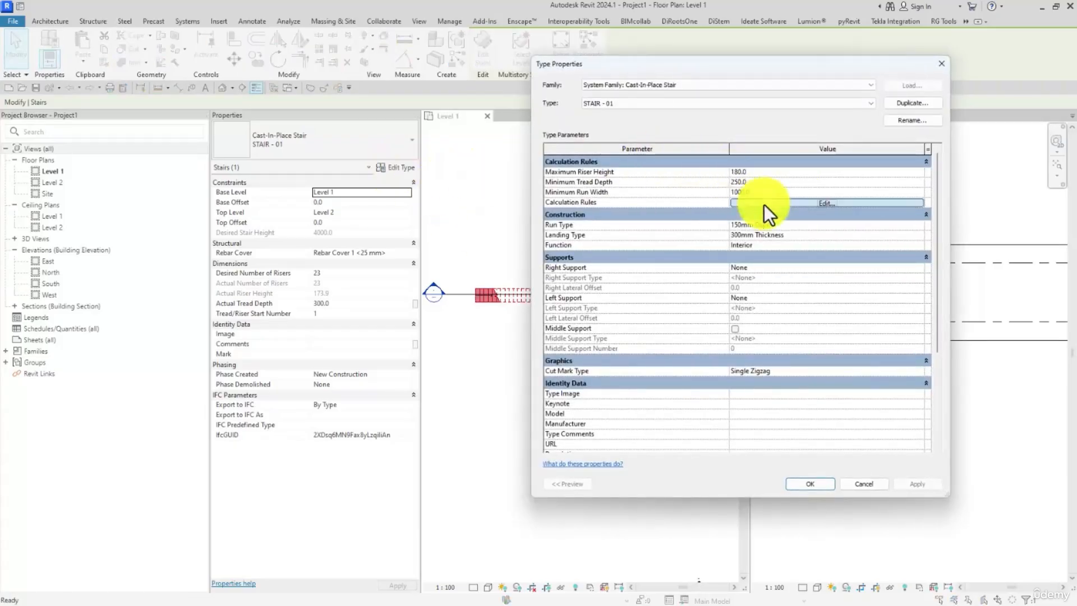
click(764, 204)
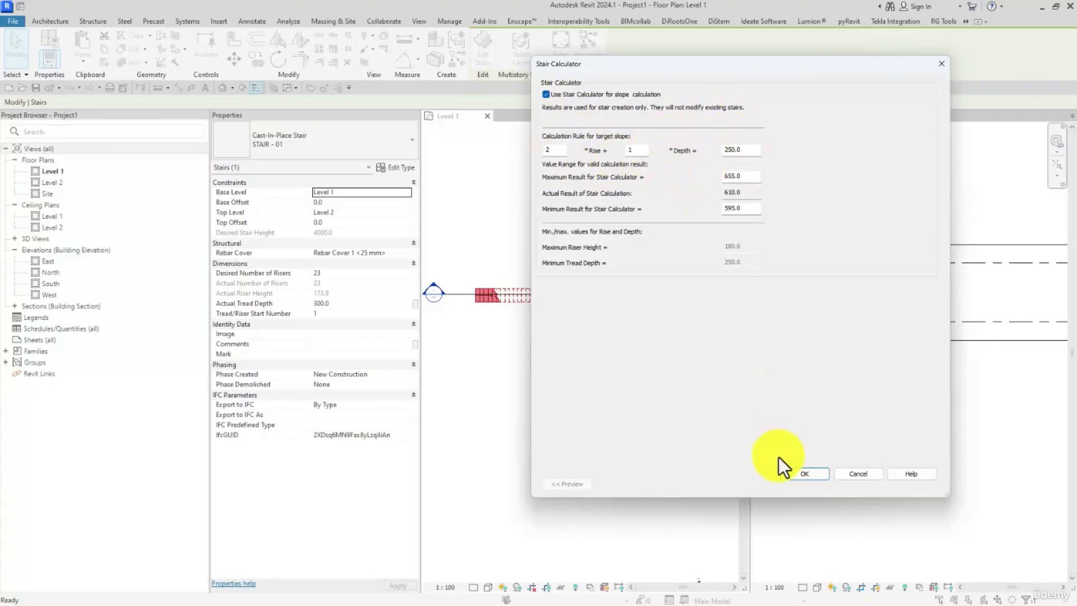
click(794, 473)
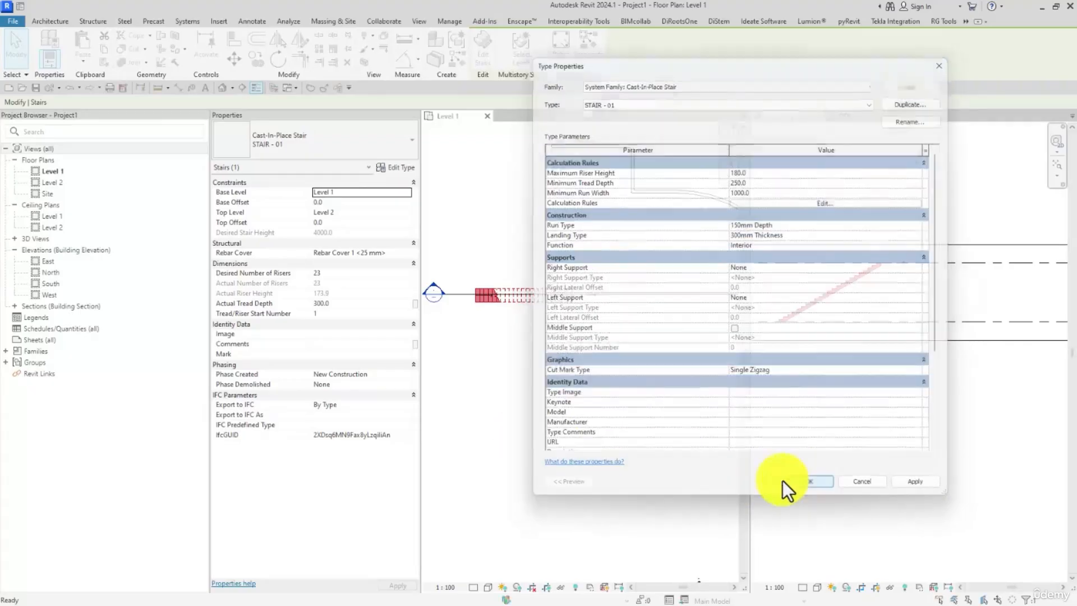
click(785, 489)
click(543, 308)
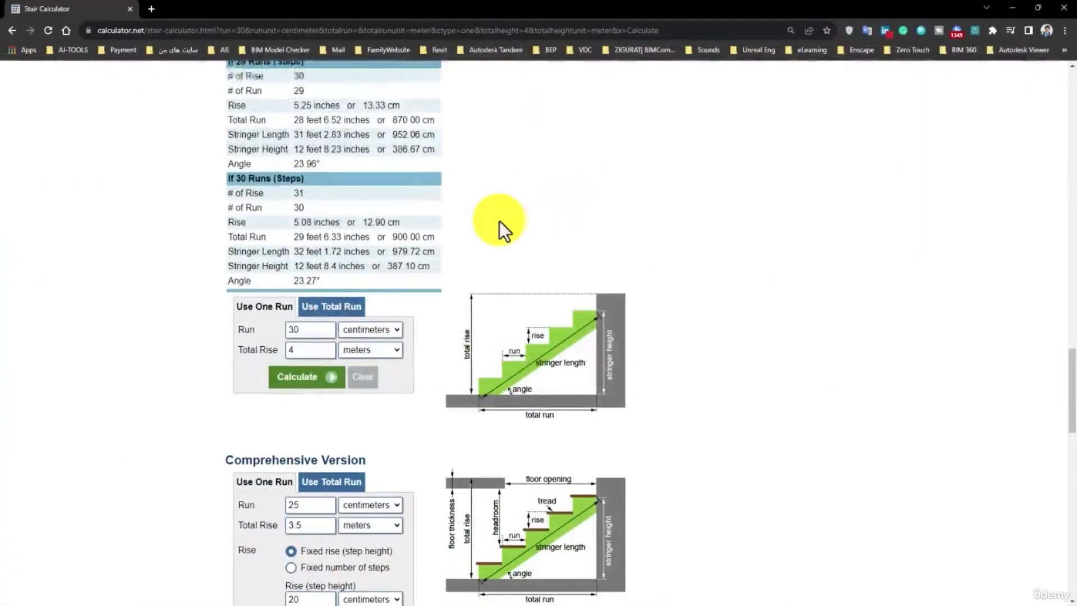
Step: Switch to the browser, search Google for "Stair Calculator", open the Calculator.net result and close the old calculator page
scroll(499, 221, down, 4)
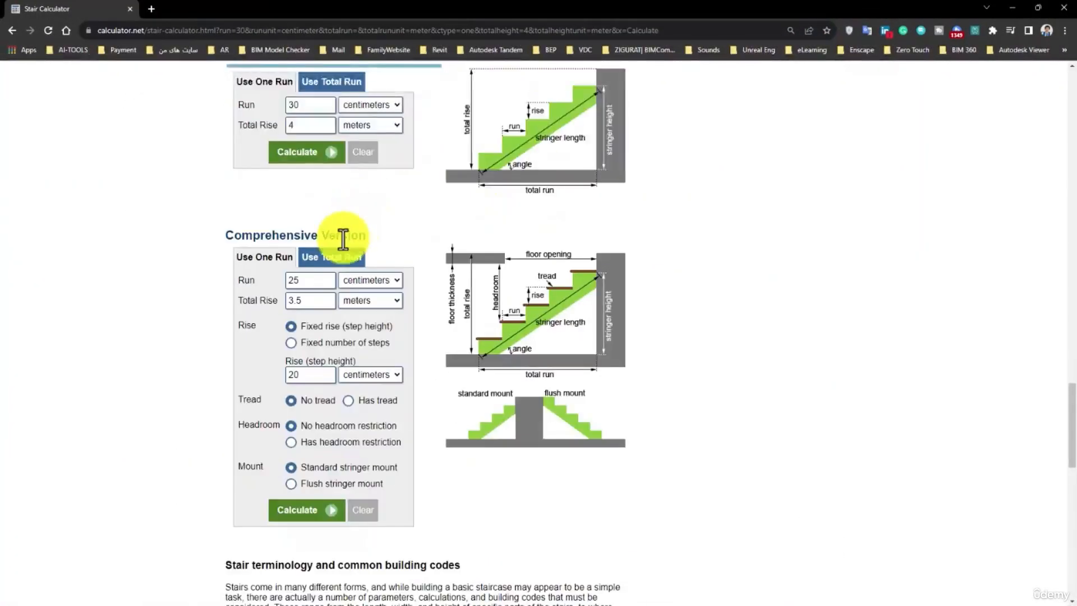
scroll(344, 238, up, 15)
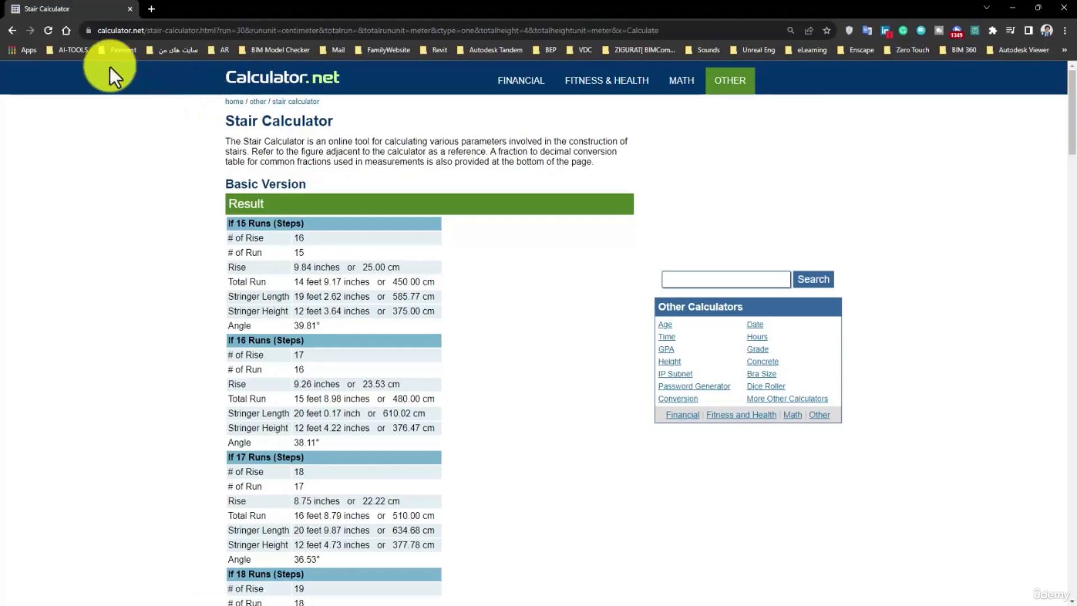
triple_click(277, 120)
right_click(278, 119)
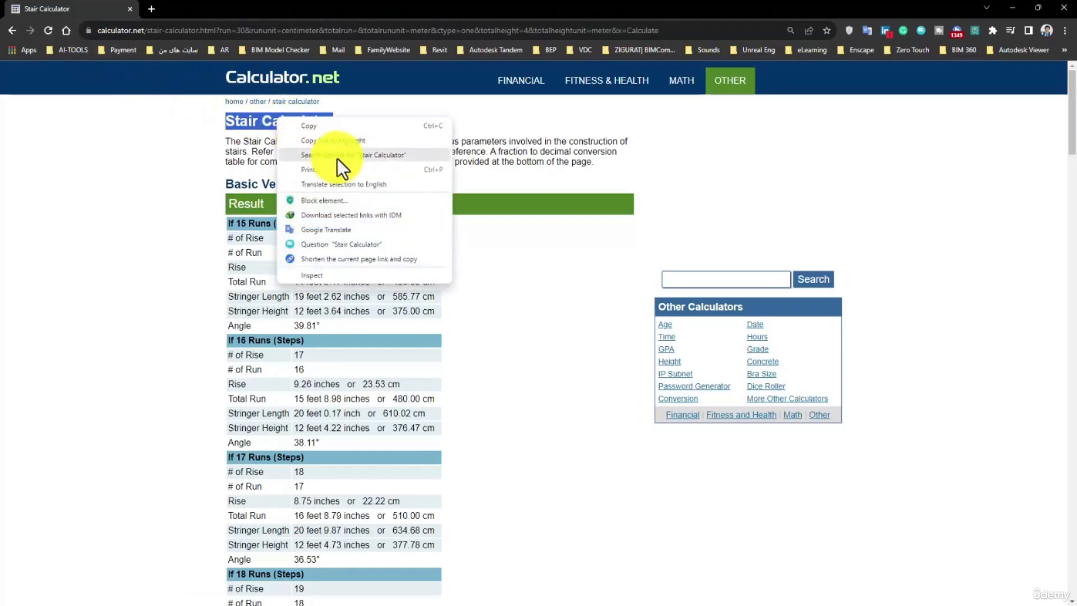
click(338, 155)
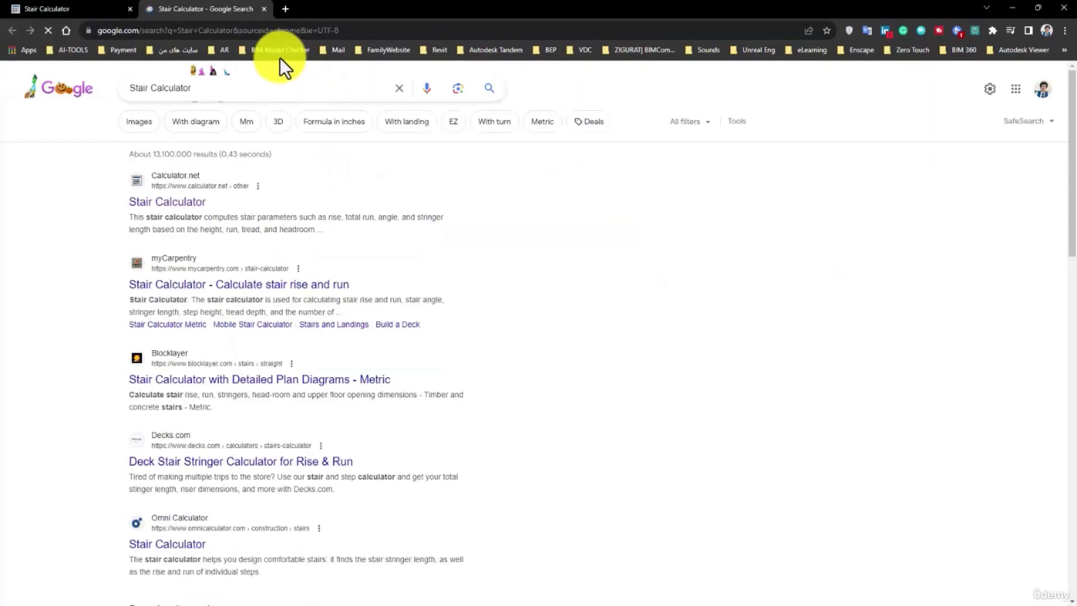
click(184, 215)
click(130, 9)
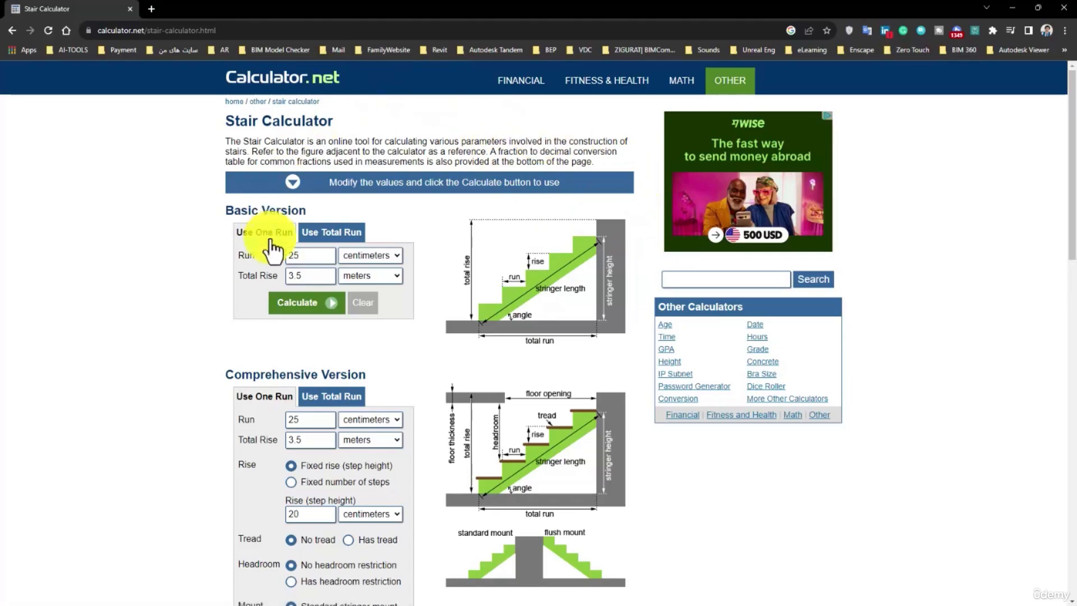
Step: Shrink the browser window and place it beside the stair's properties so both stay readable
double_click(253, 12)
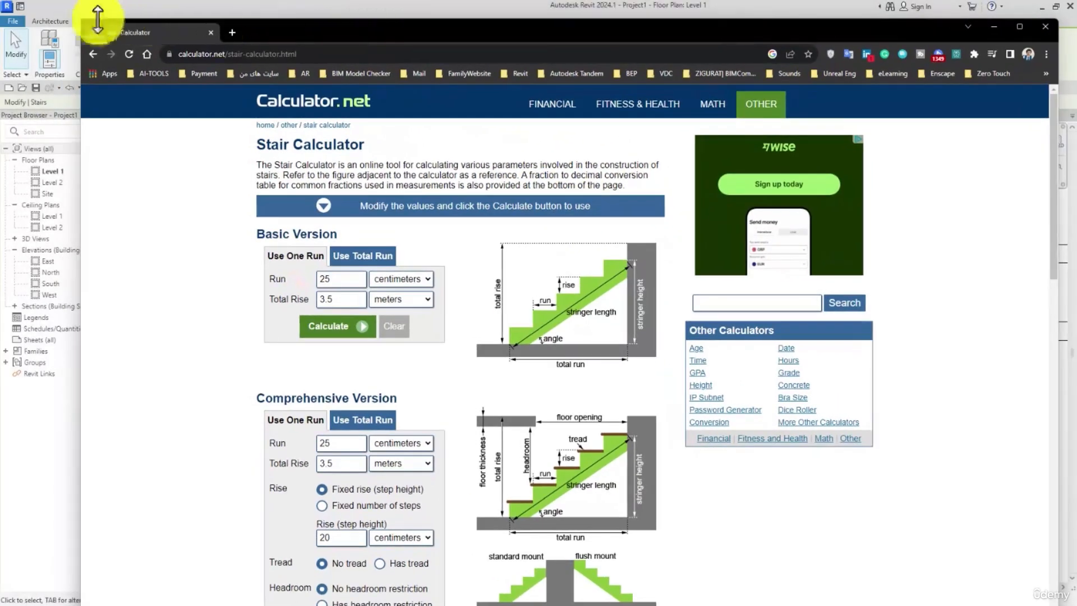
drag(78, 20, 567, 67)
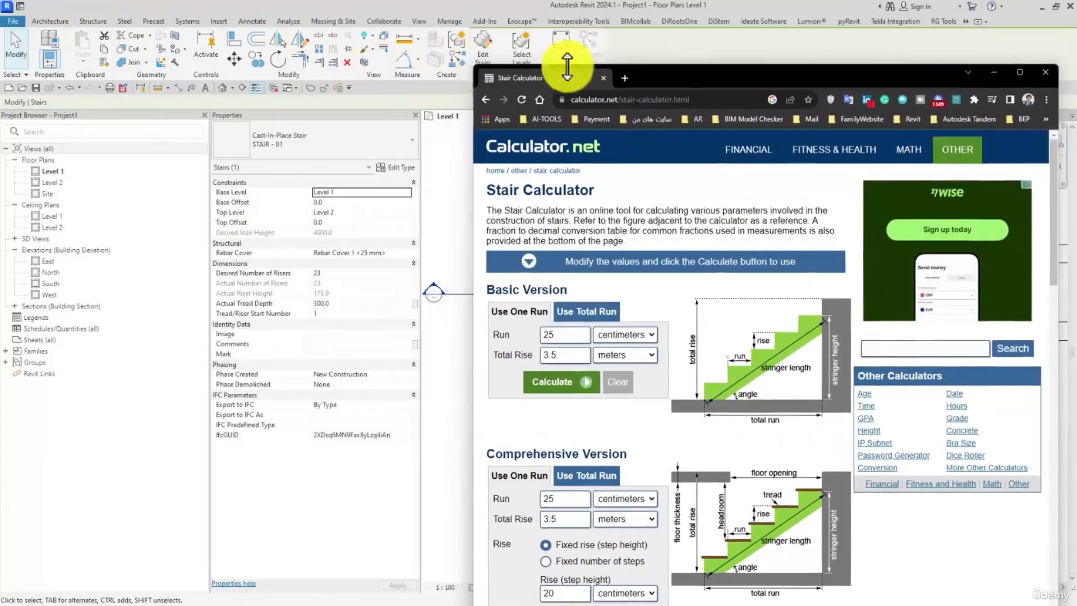
drag(665, 81, 635, 22)
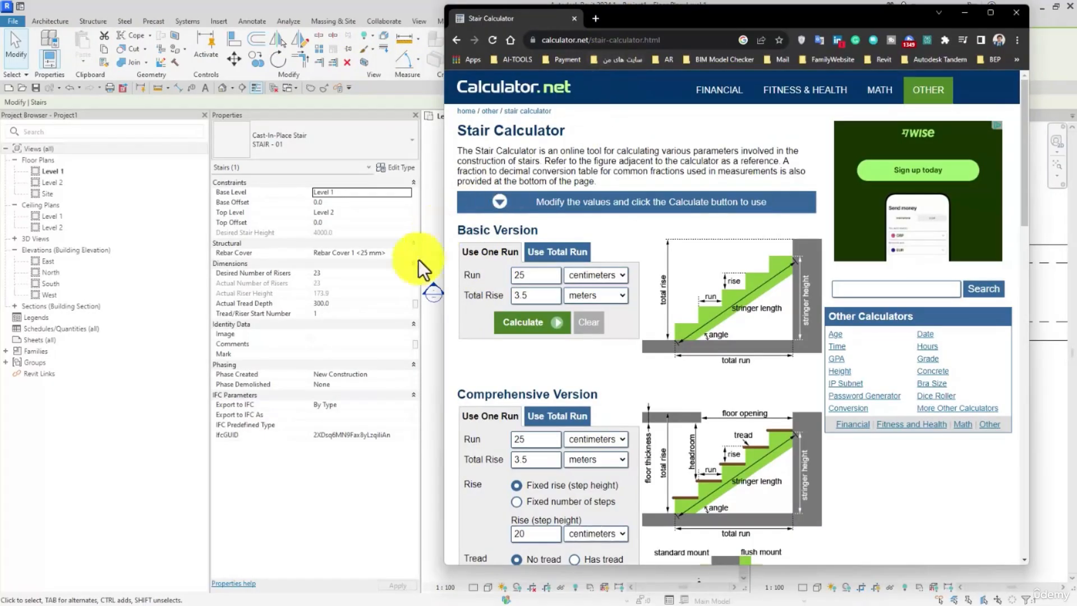
drag(668, 21, 655, 23)
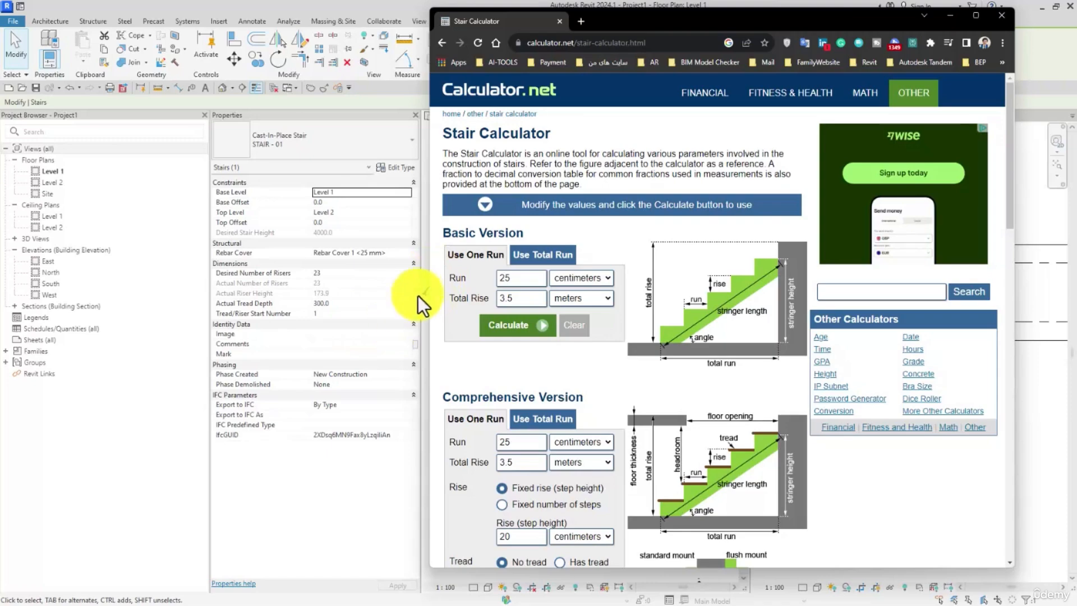
Step: In the calculator's Basic Version for one run, set the run to 30 centimeters
click(471, 261)
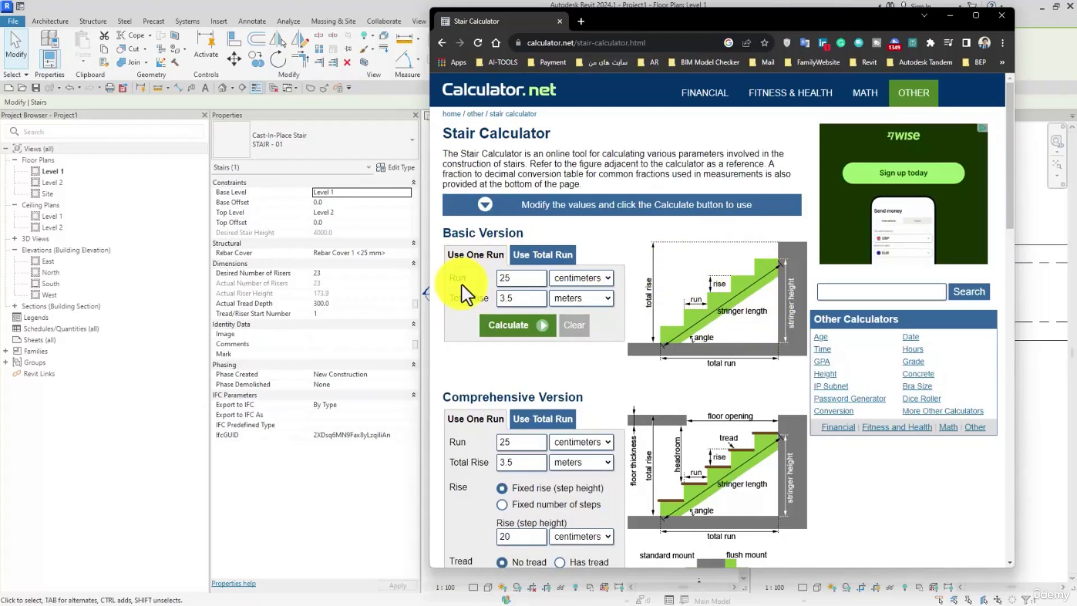
click(702, 309)
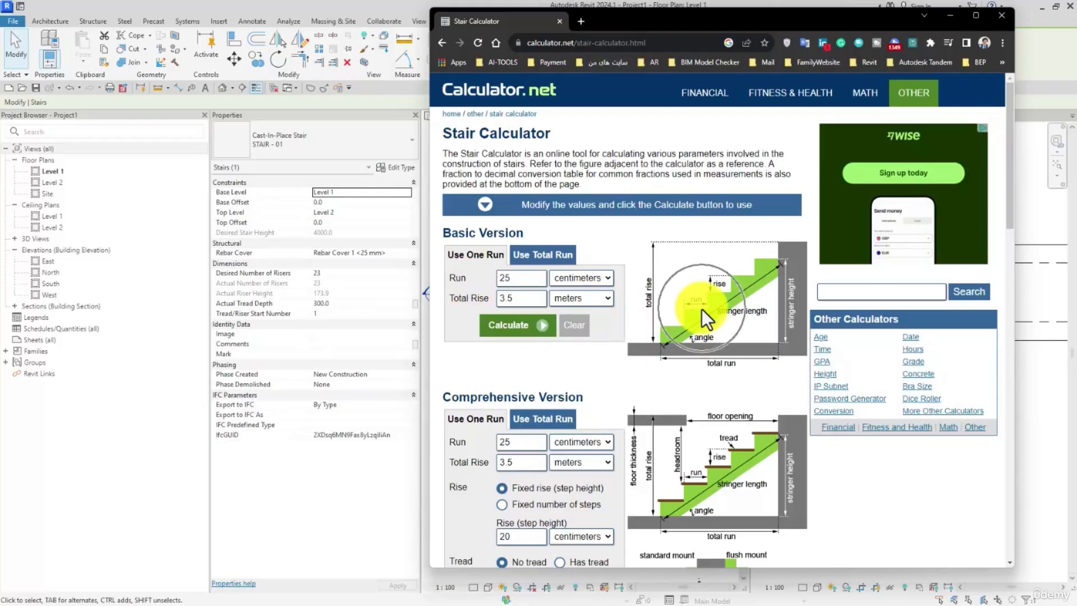
click(606, 278)
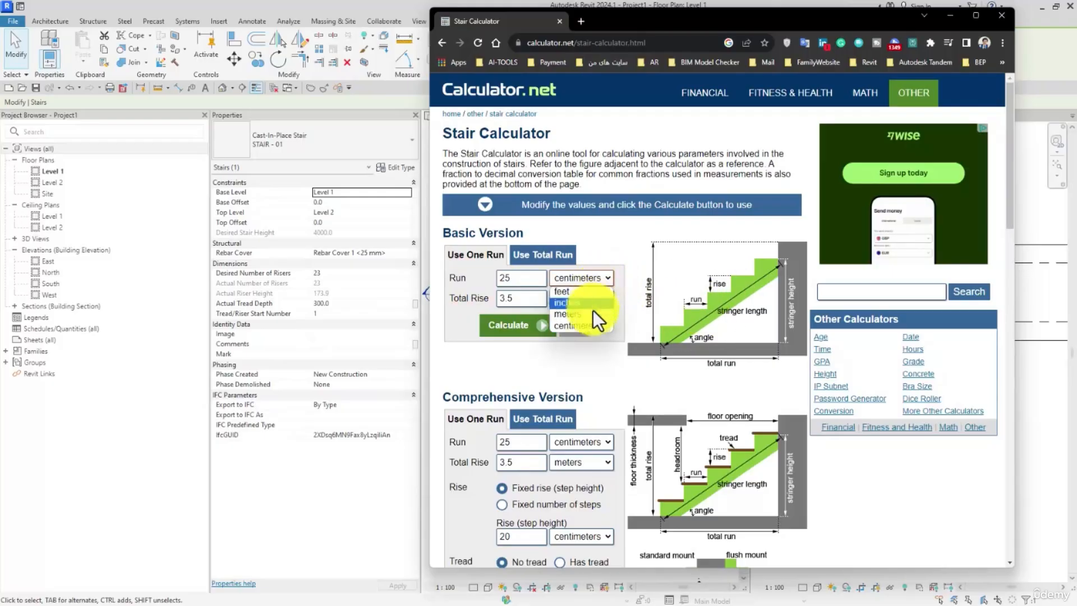
click(591, 324)
double_click(506, 277)
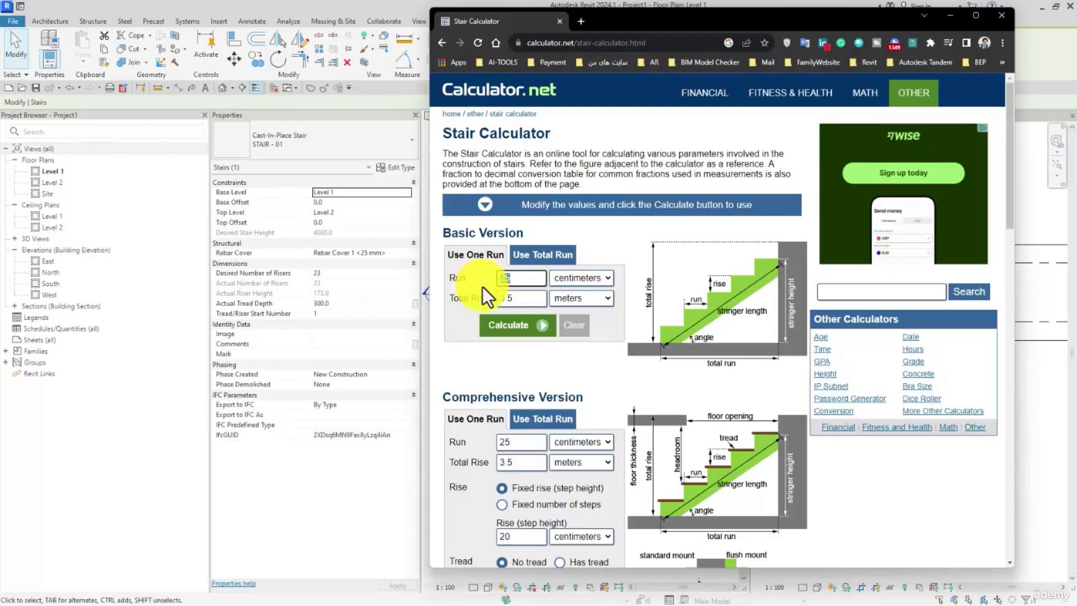
text(30)
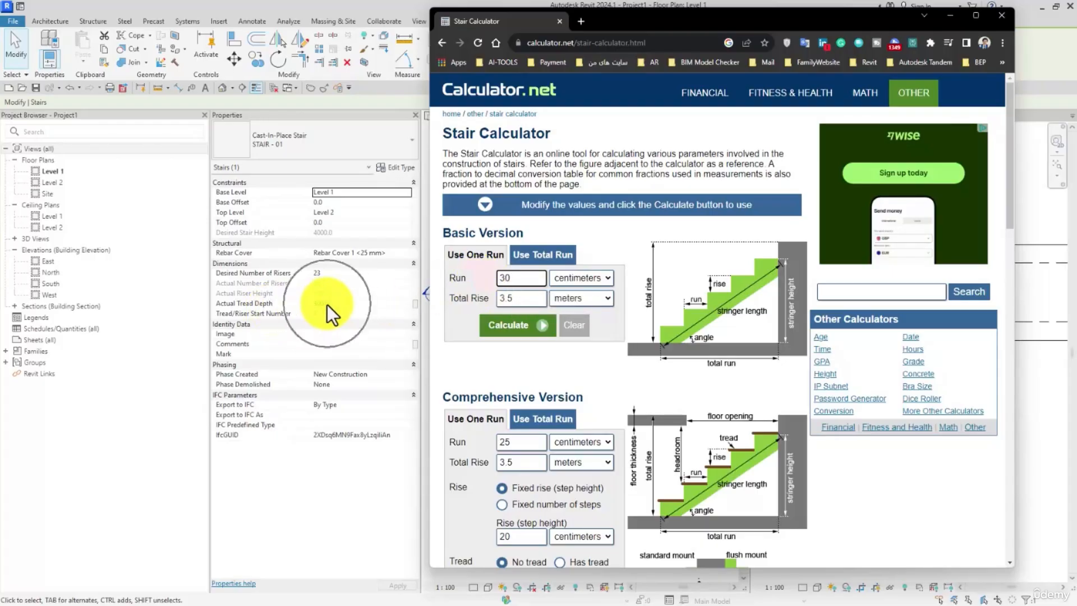
Step: Set the total rise to 4 meters and calculate the stair
click(501, 298)
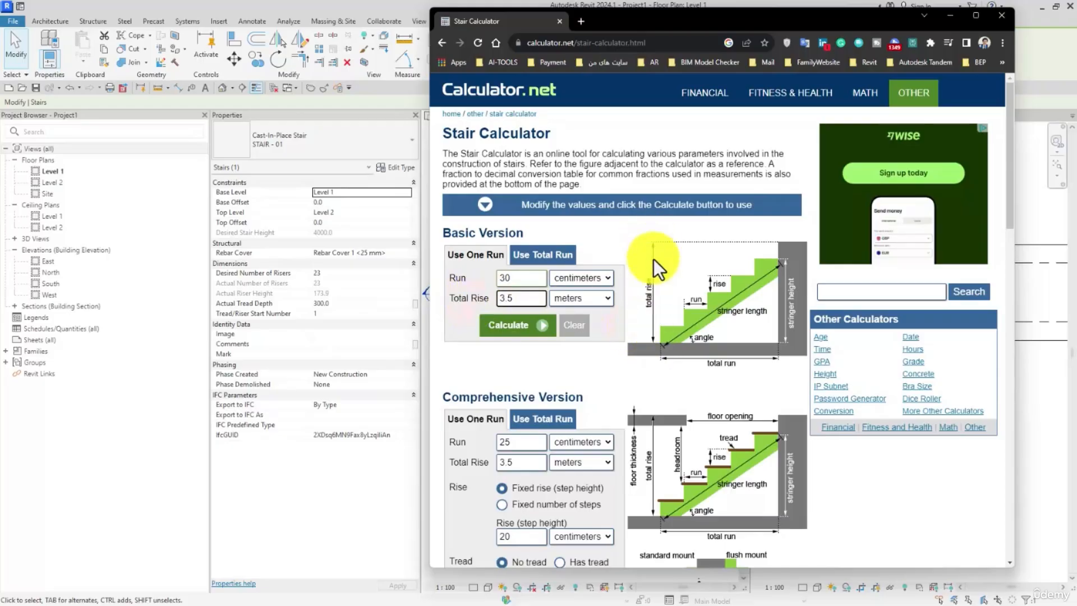
double_click(514, 298)
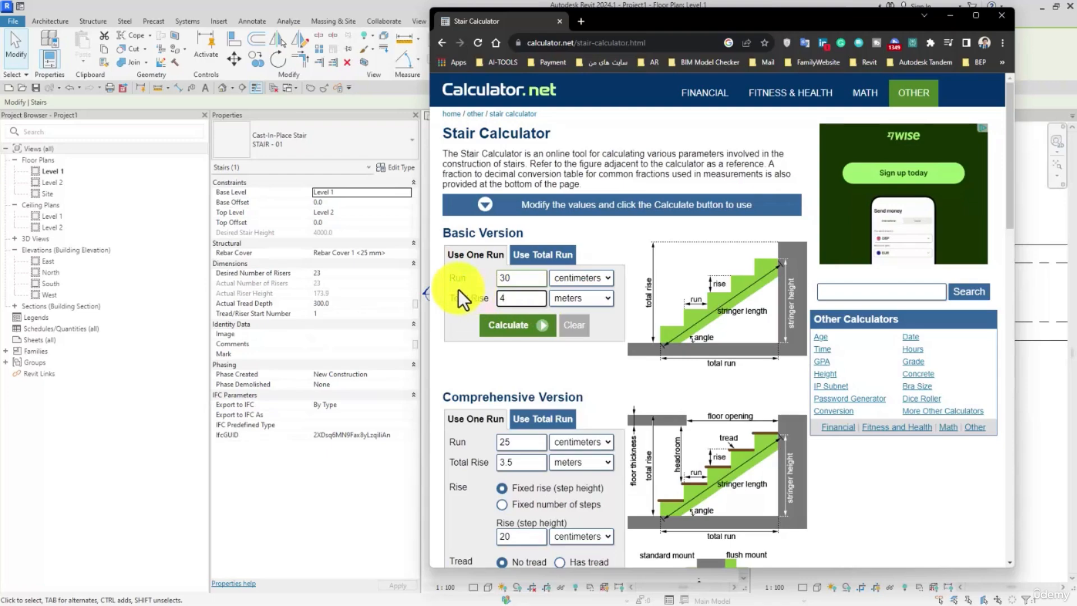
text(4)
click(522, 326)
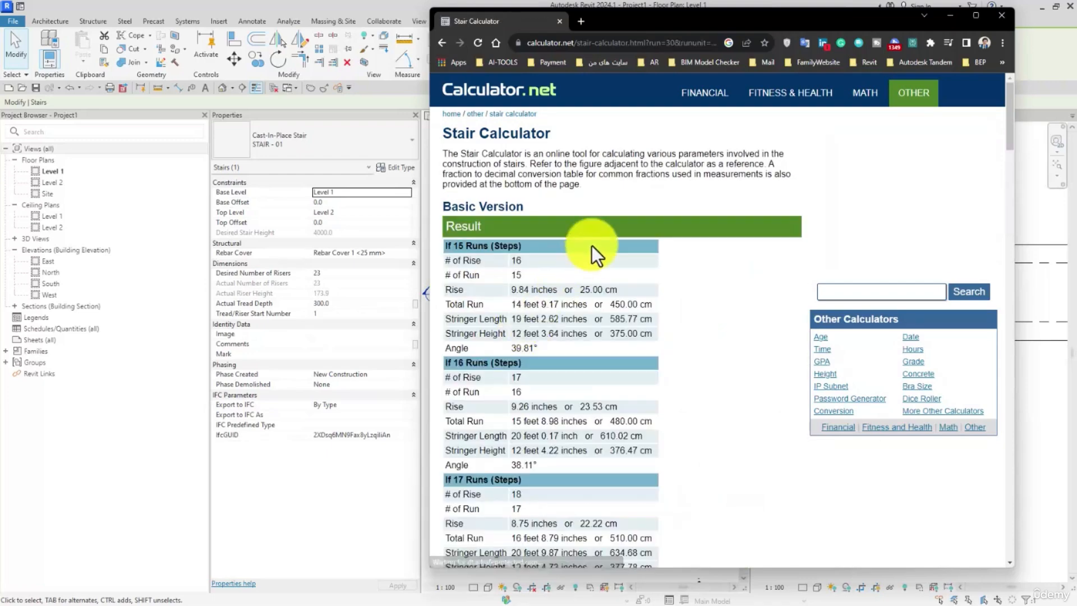
Step: Examine the rise, run and angle results for each step count, comparing them with the stair's riser number and tread depth
scroll(534, 197, down, 2)
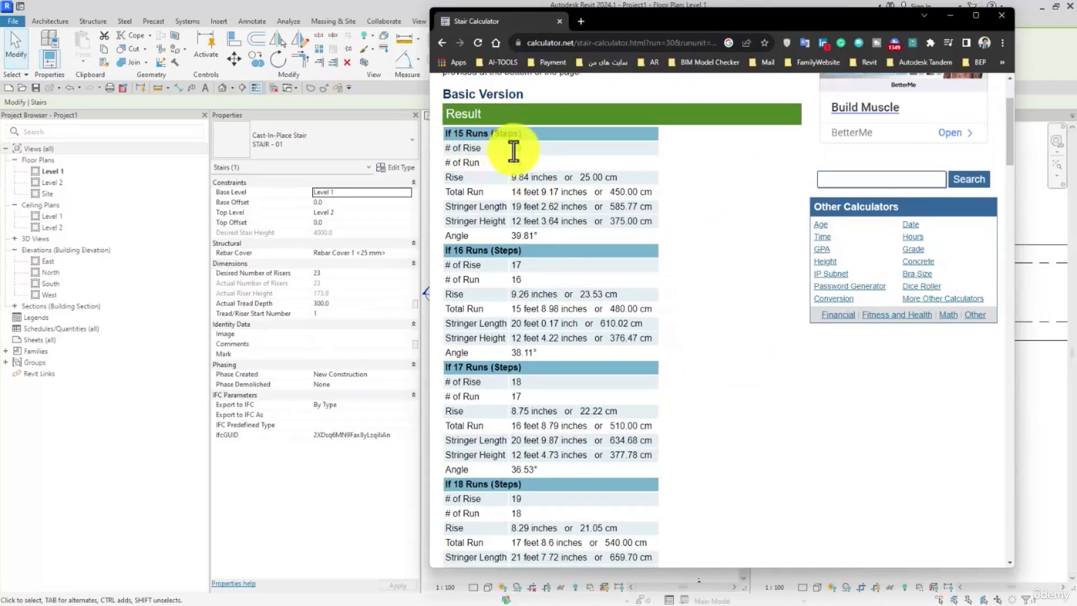
drag(523, 149, 470, 148)
click(467, 163)
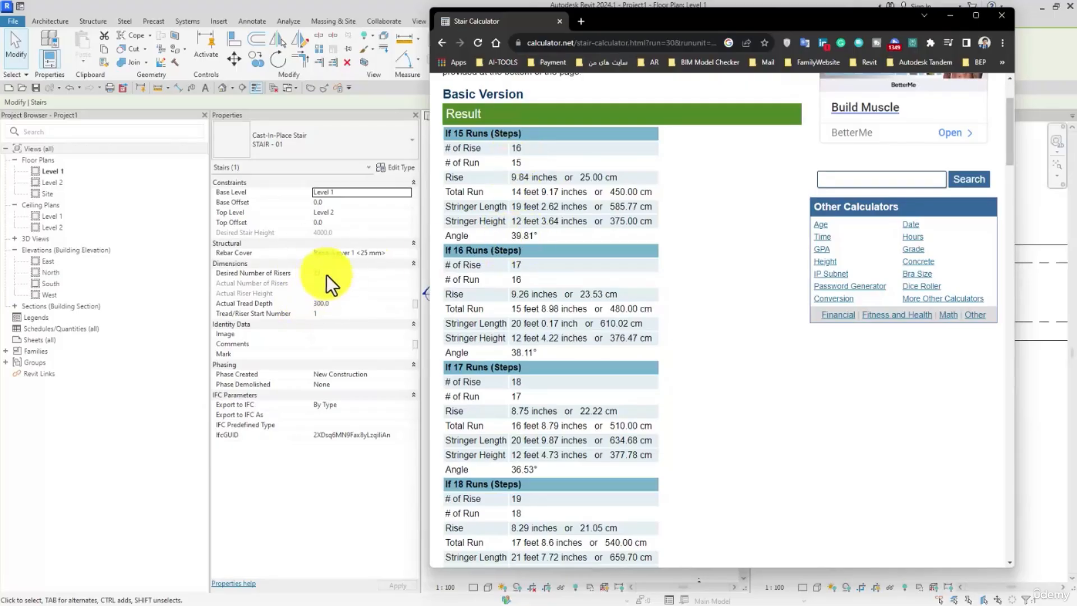
scroll(505, 258, down, 6)
scroll(527, 257, down, 5)
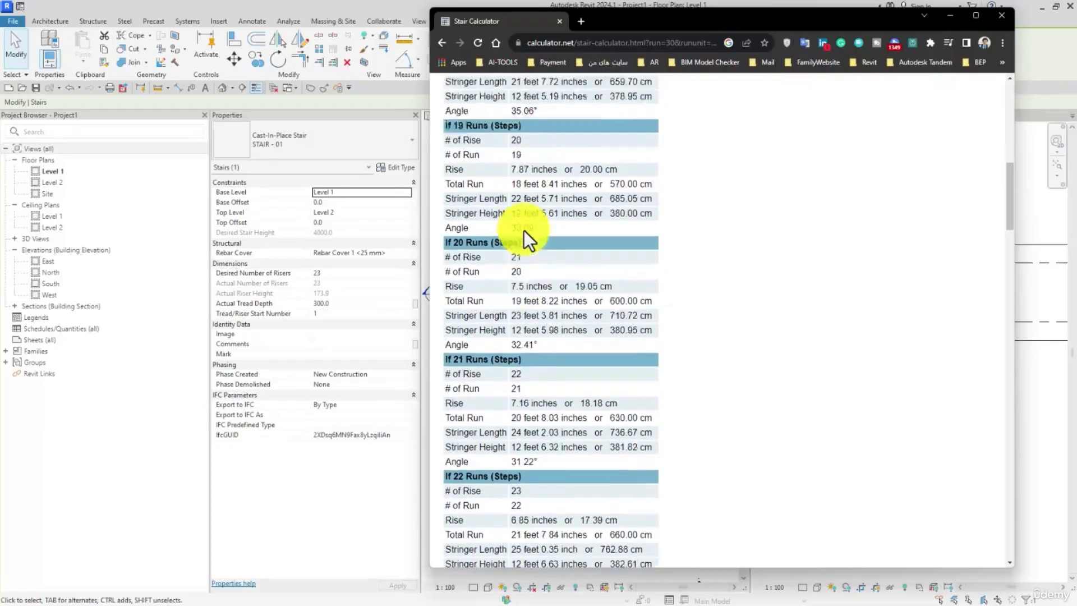
scroll(517, 250, down, 3)
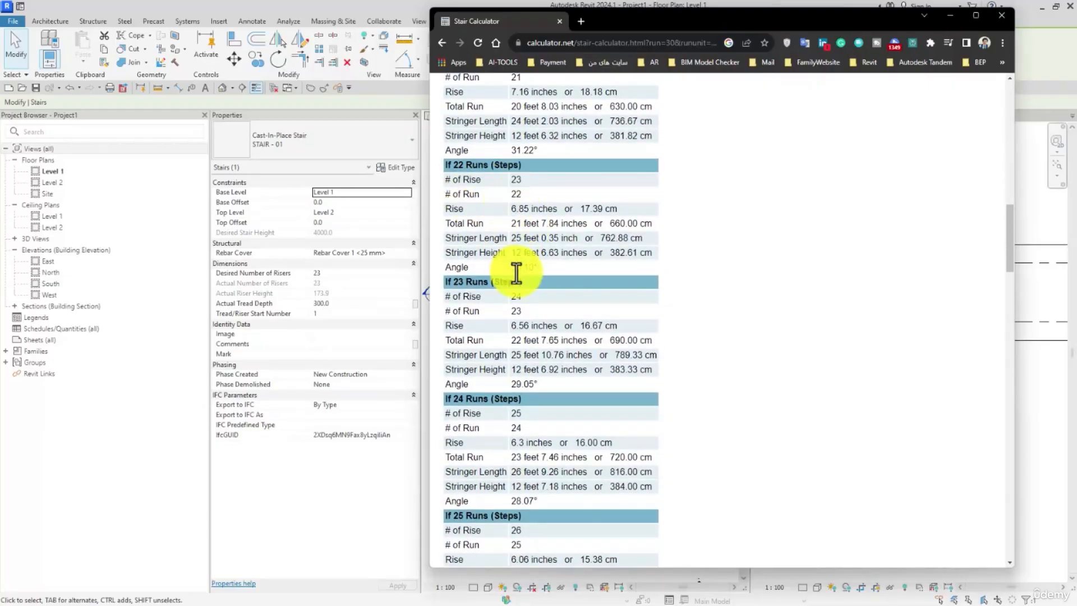
drag(511, 268, 531, 270)
click(524, 271)
Step: Switch back to Revit and place an angular dimension between the stair's underside and the Level 1 line in Section 1
click(414, 12)
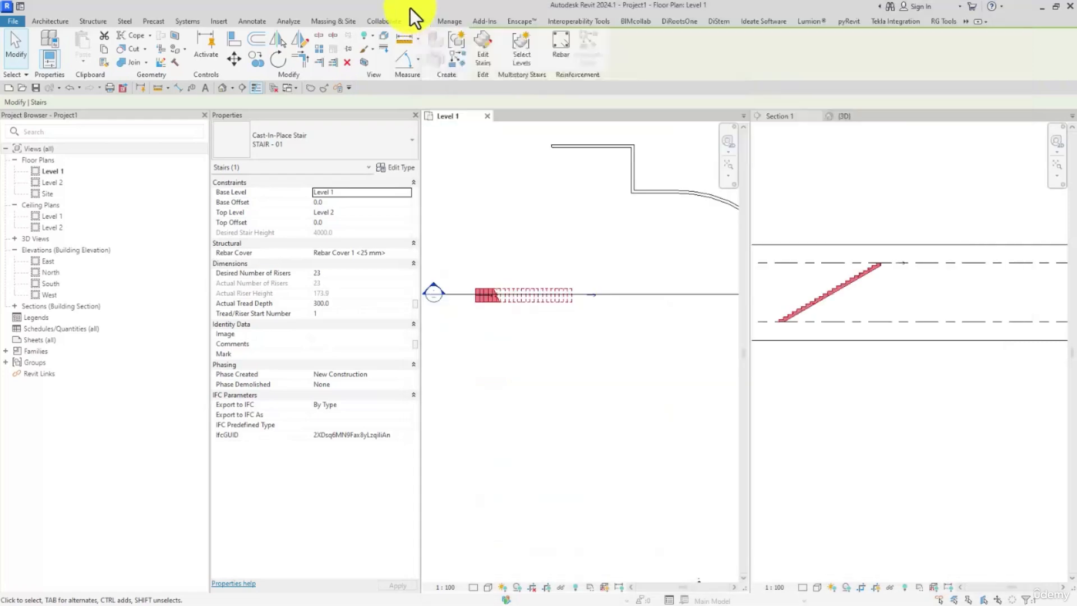
scroll(802, 349, up, 1)
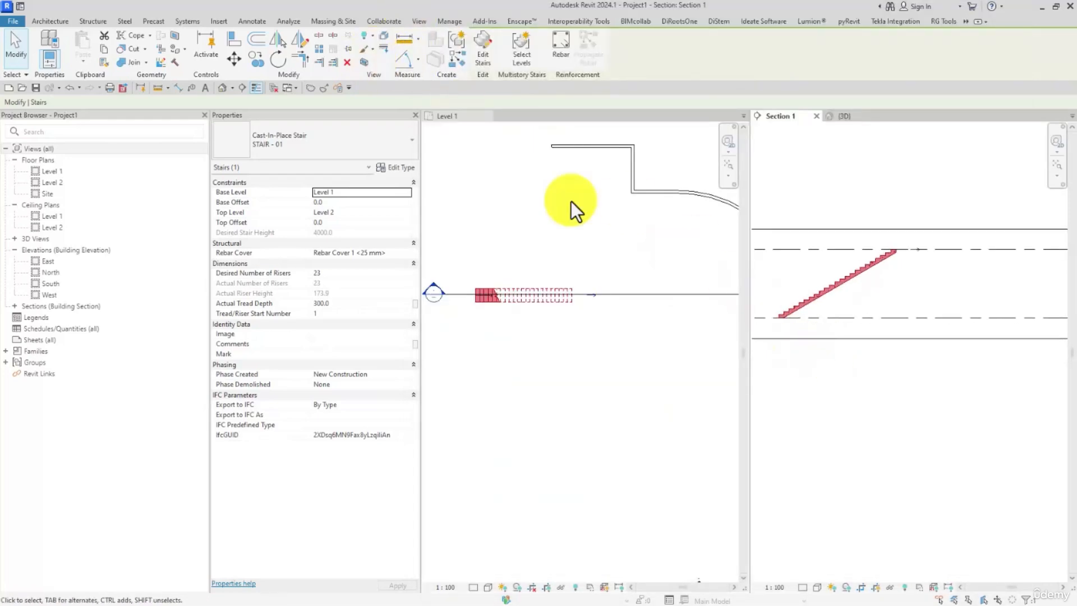
click(247, 25)
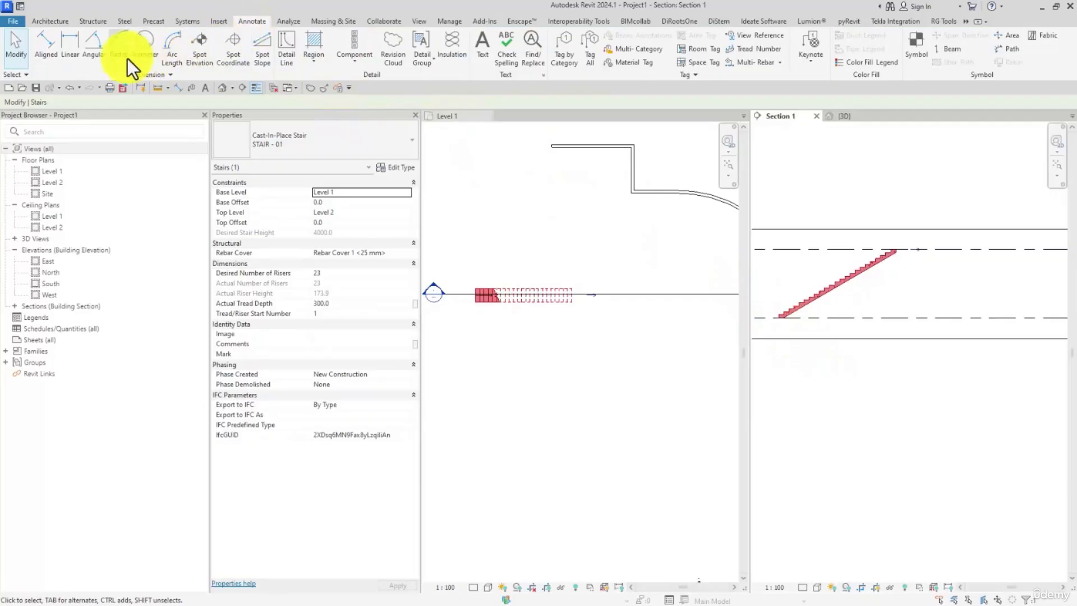
click(92, 49)
scroll(814, 320, up, 3)
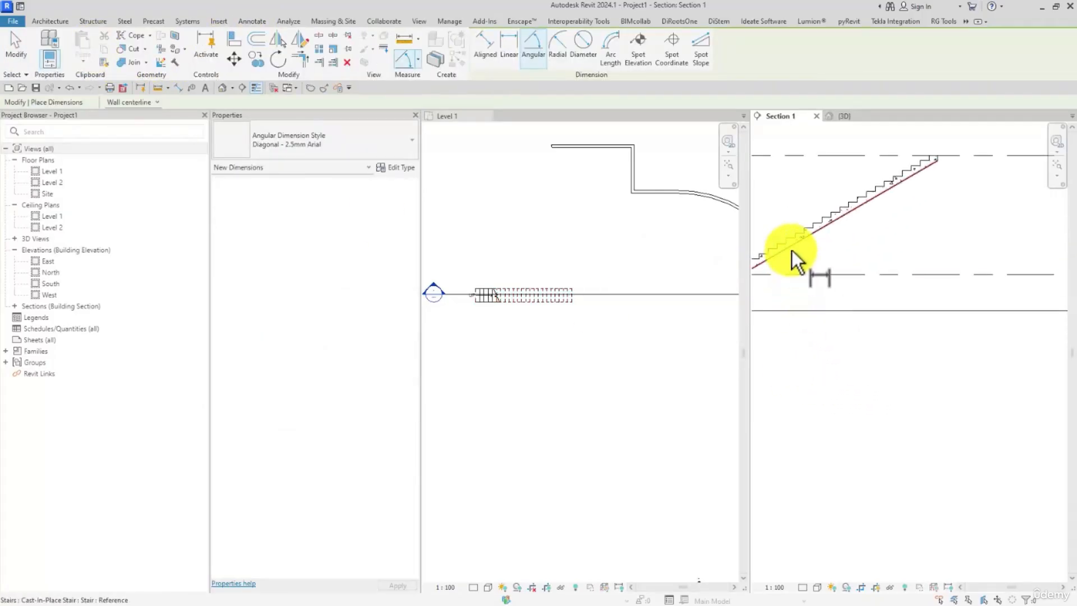
click(794, 272)
scroll(817, 263, up, 2)
click(820, 261)
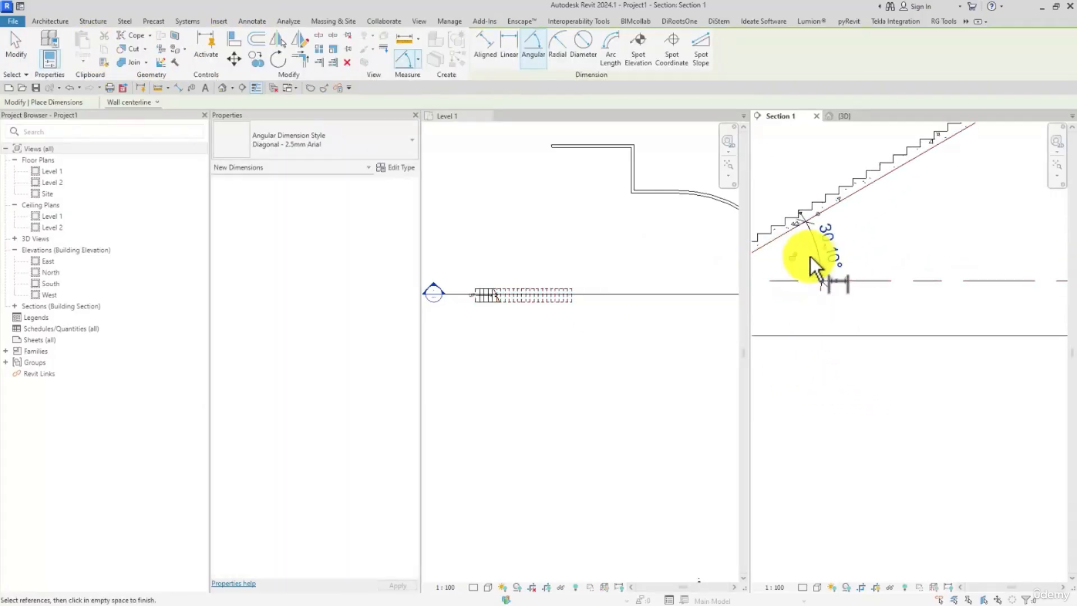
click(16, 47)
middle_drag(848, 281, 989, 315)
scroll(854, 285, up, 1)
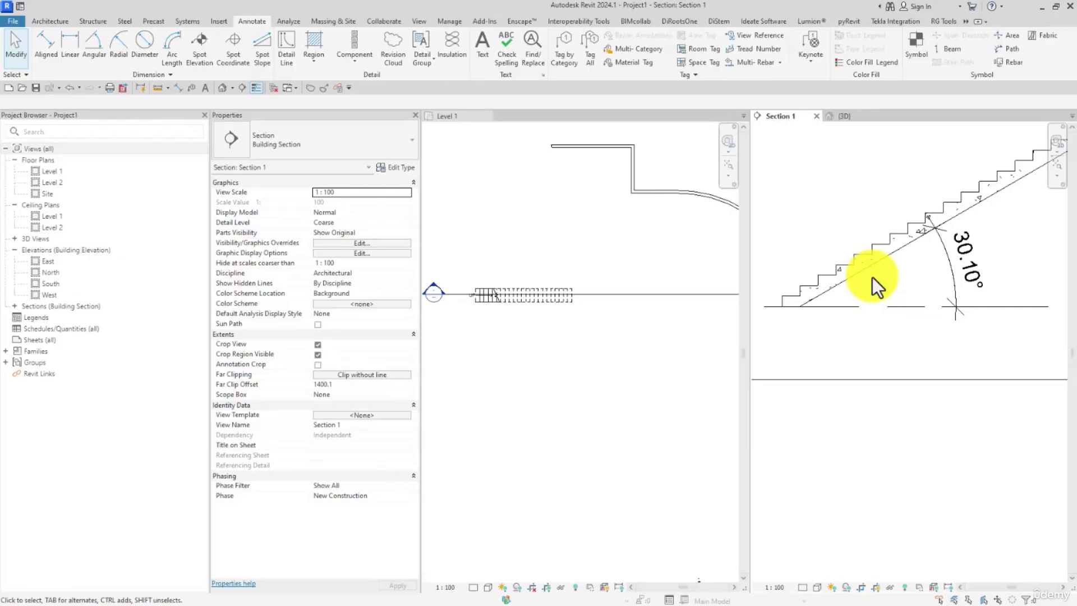
click(873, 277)
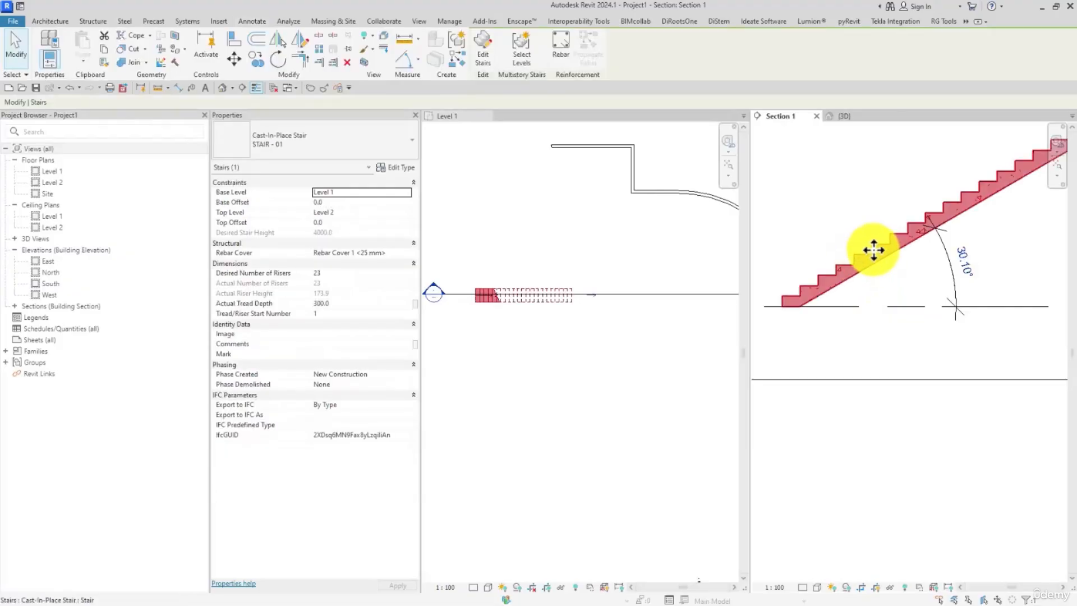
click(841, 217)
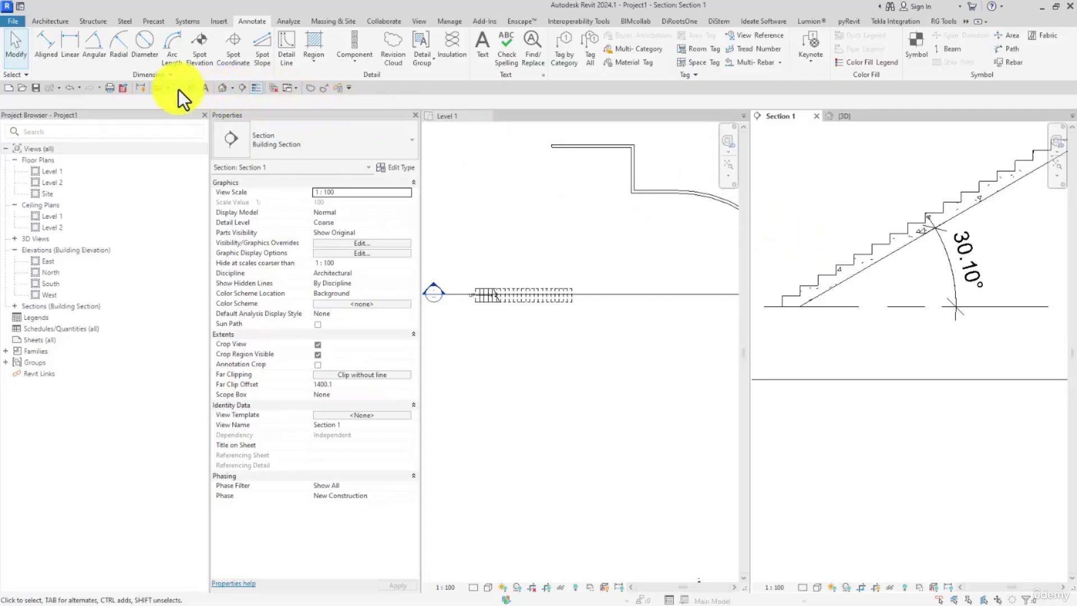
Step: Place an aligned dimension across the tread depth of one of the lower steps in Section 1
key(d)
key(i)
scroll(830, 280, up, 5)
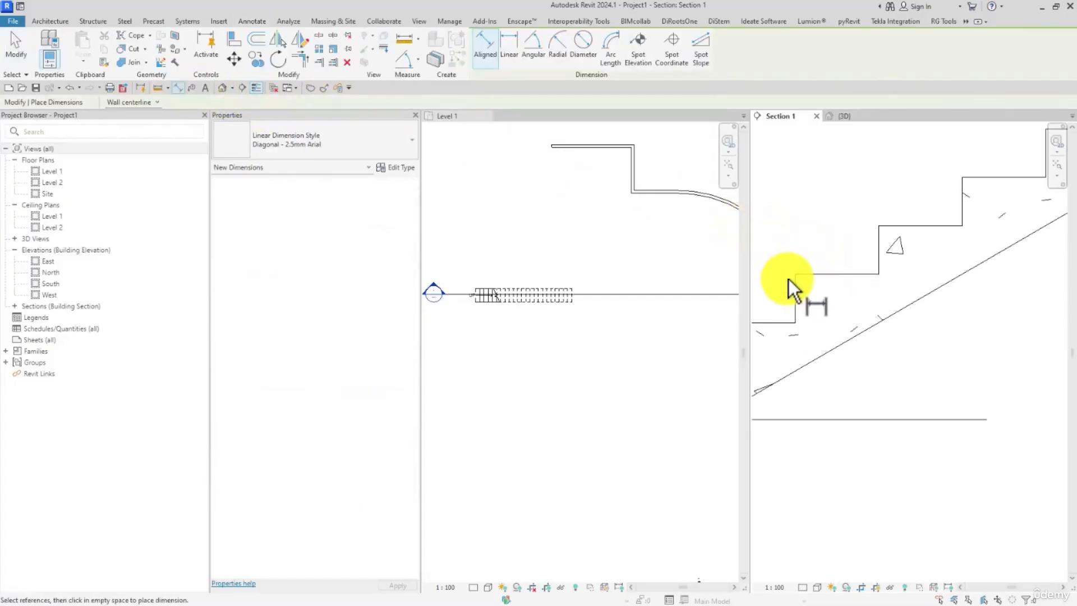
click(795, 283)
click(878, 263)
scroll(860, 247, down, 2)
click(846, 202)
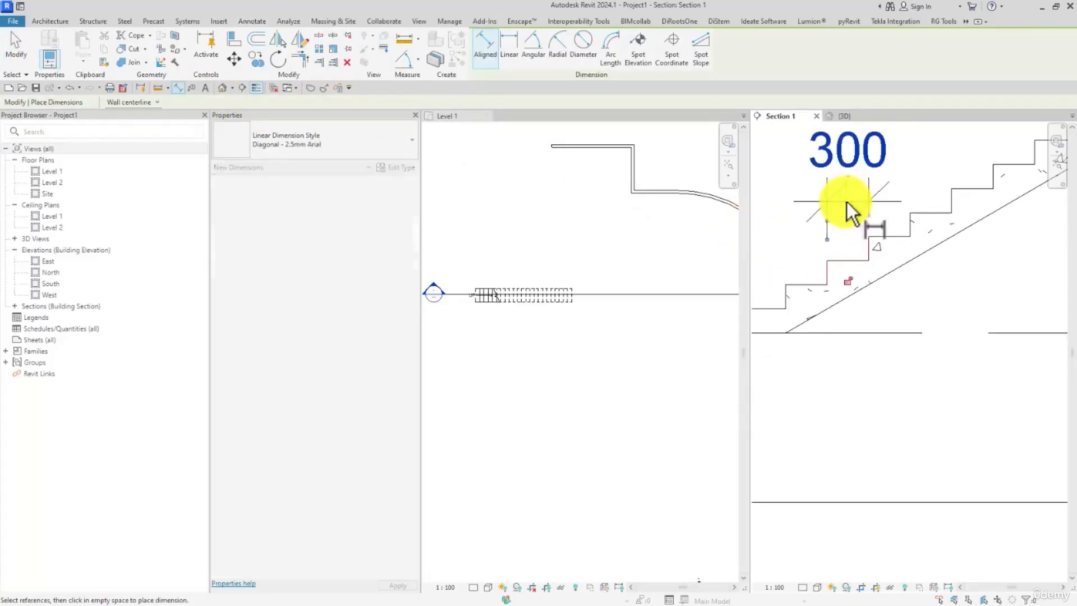
Step: Set the Section 1 view scale to 1:20
click(805, 588)
click(775, 586)
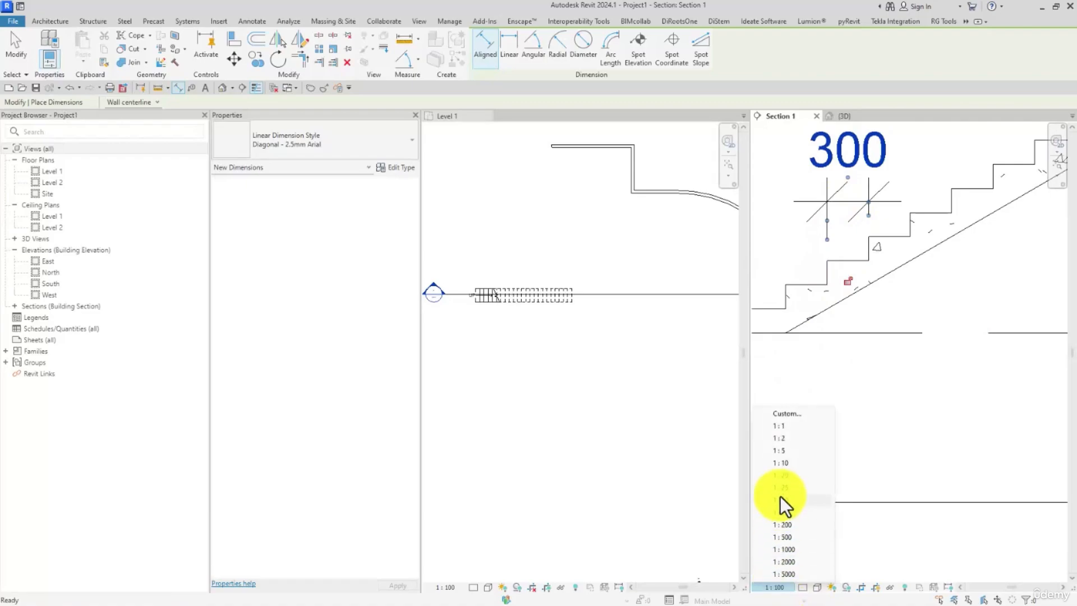
click(781, 476)
Step: Dimension the riser height beside the dimensioned tread, and move the tread dimension closer to its step
scroll(882, 329, up, 4)
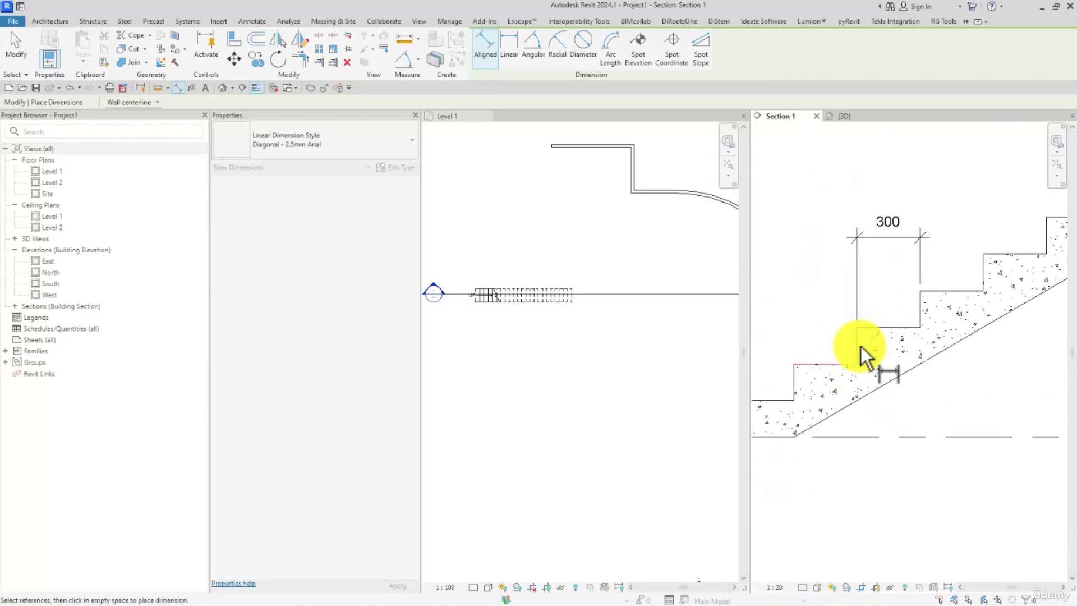
click(867, 362)
click(876, 328)
click(783, 303)
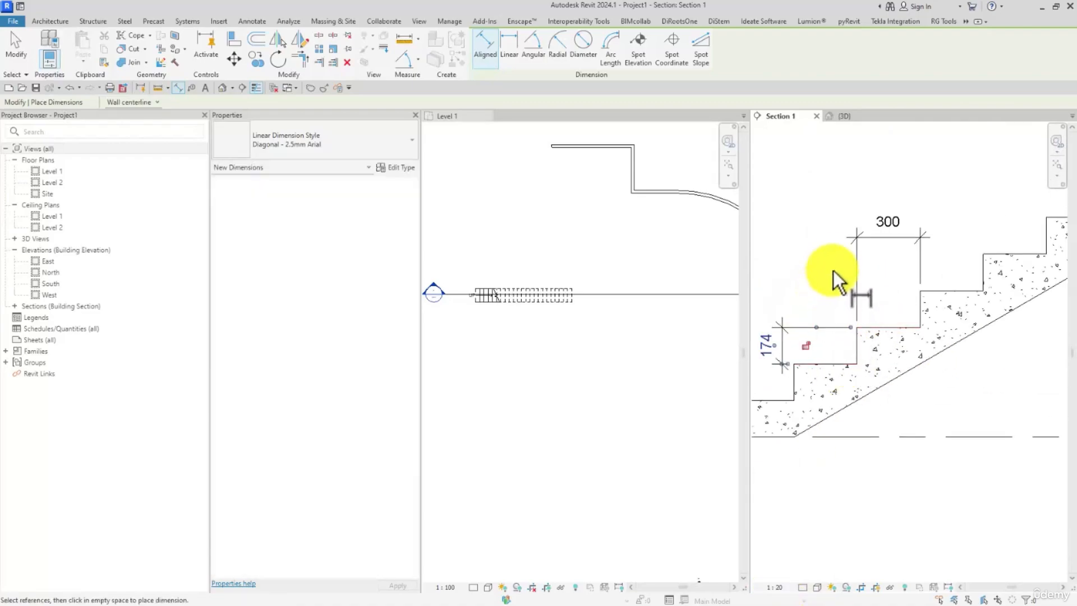
key(Escape)
key(Escape)
mouse_move(874, 237)
mouse_down()
mouse_move(875, 268)
mouse_move(821, 282)
mouse_move(887, 284)
mouse_up()
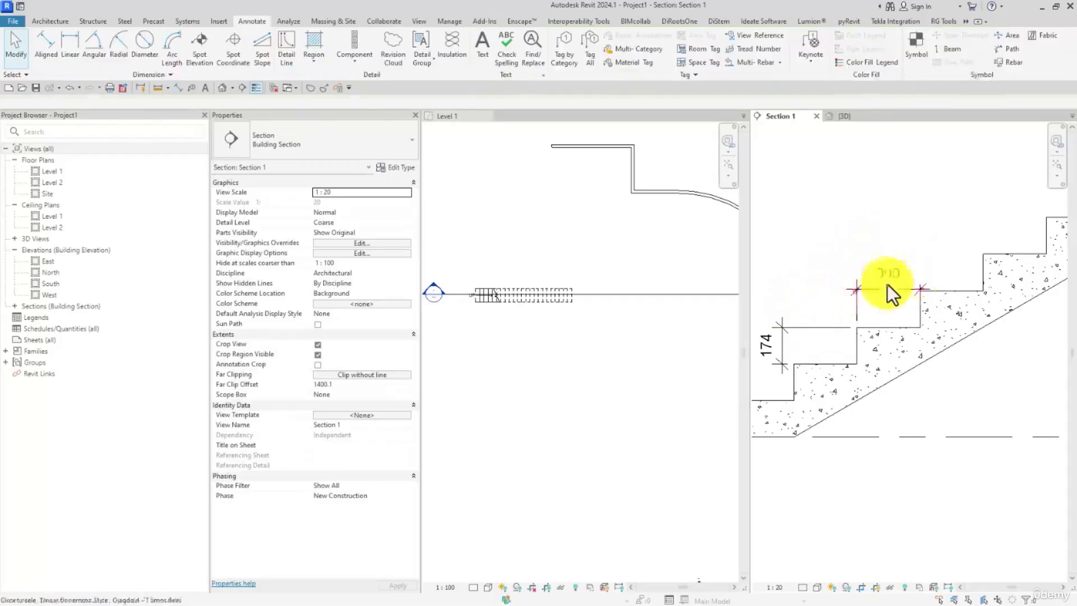
Step: Start a new stair in the Level 1 plan and duplicate its STAIR - 01 type as STAIR - 02
middle_drag(888, 285, 944, 260)
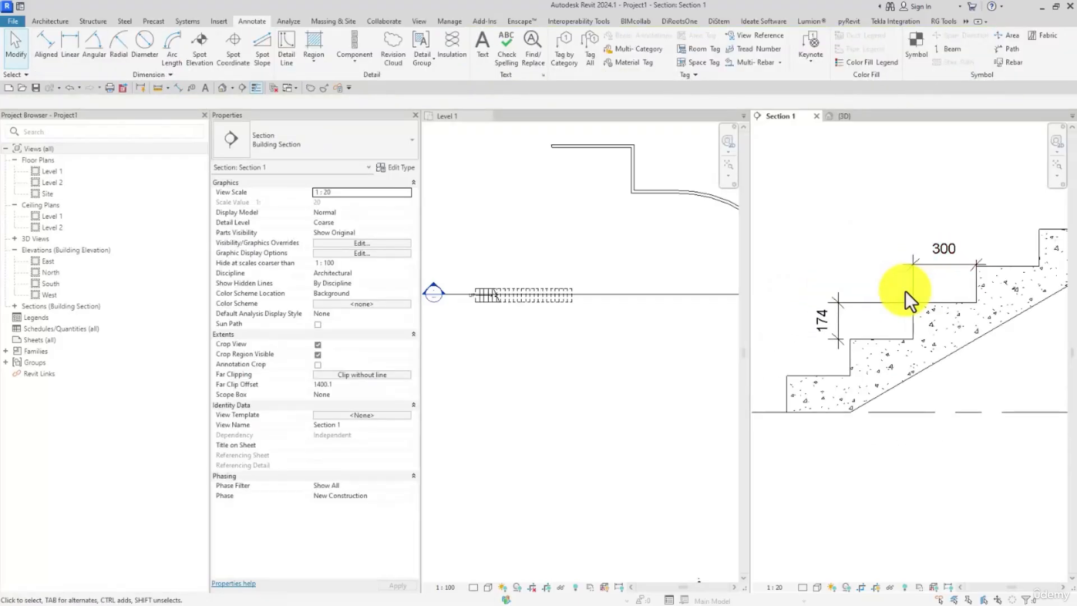
click(678, 275)
click(541, 302)
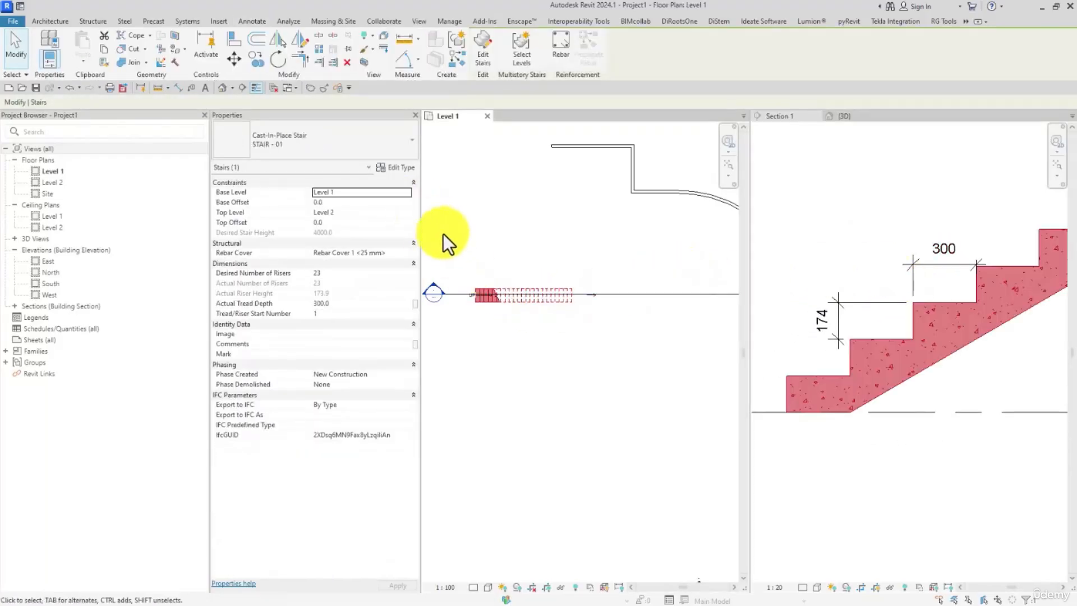
key(Escape)
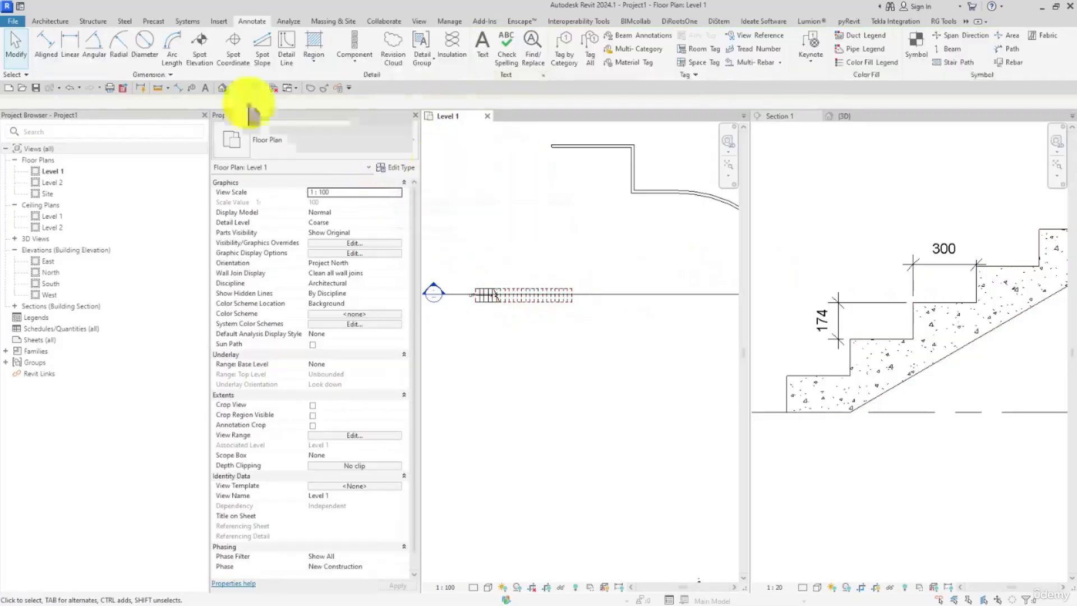
click(50, 22)
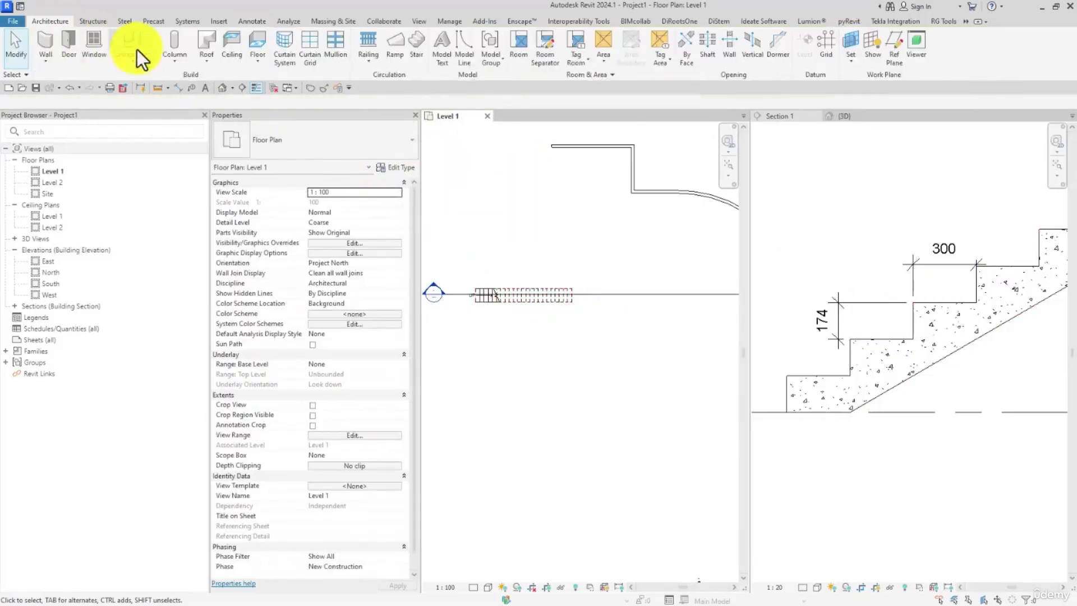
click(416, 45)
click(395, 168)
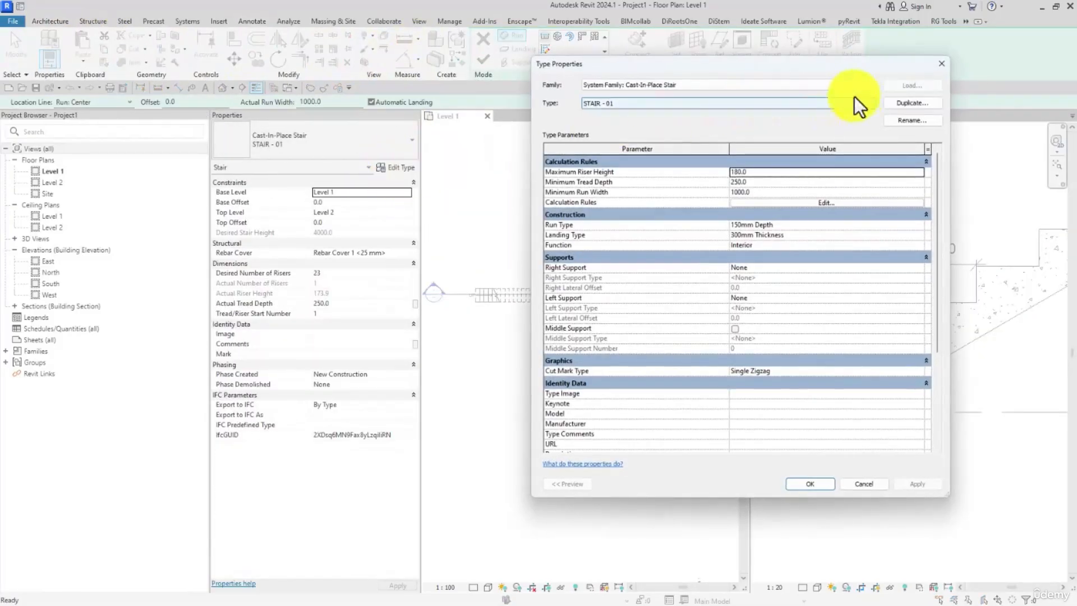
click(912, 103)
drag(696, 192, 680, 192)
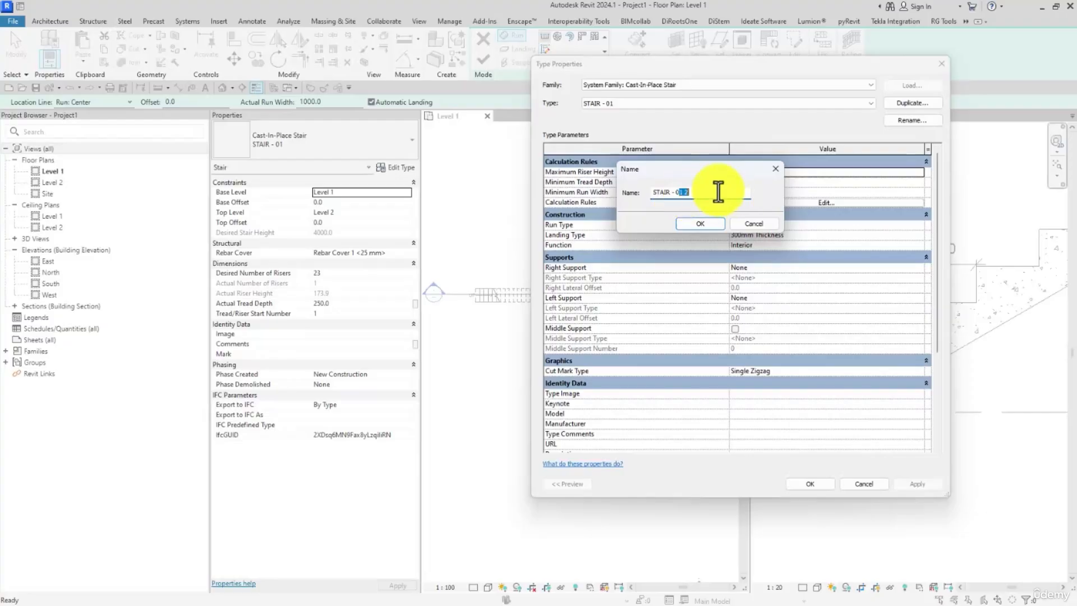
text(2)
click(710, 223)
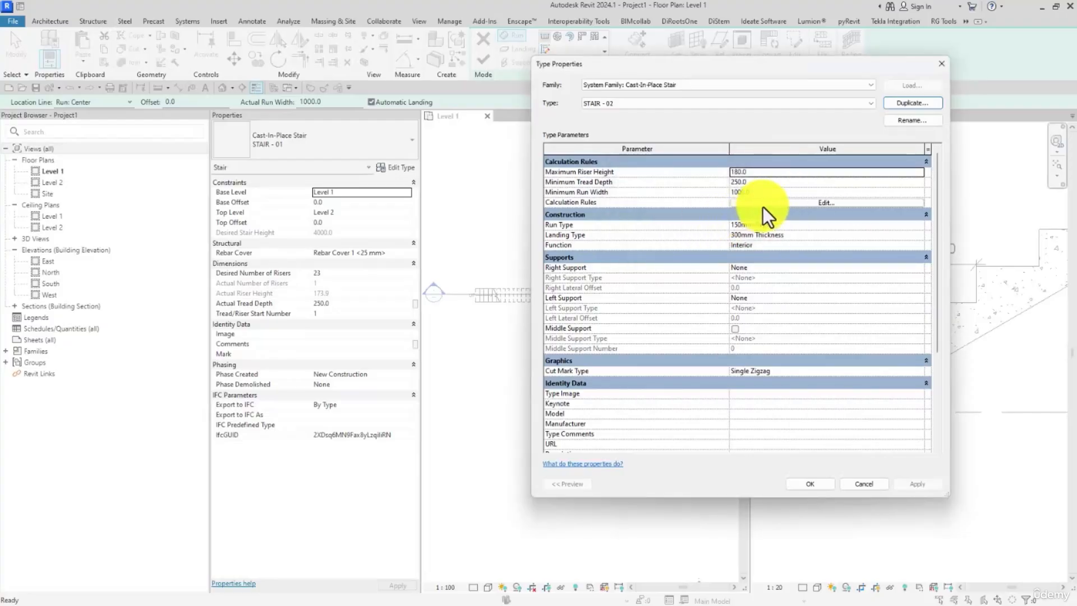
click(795, 486)
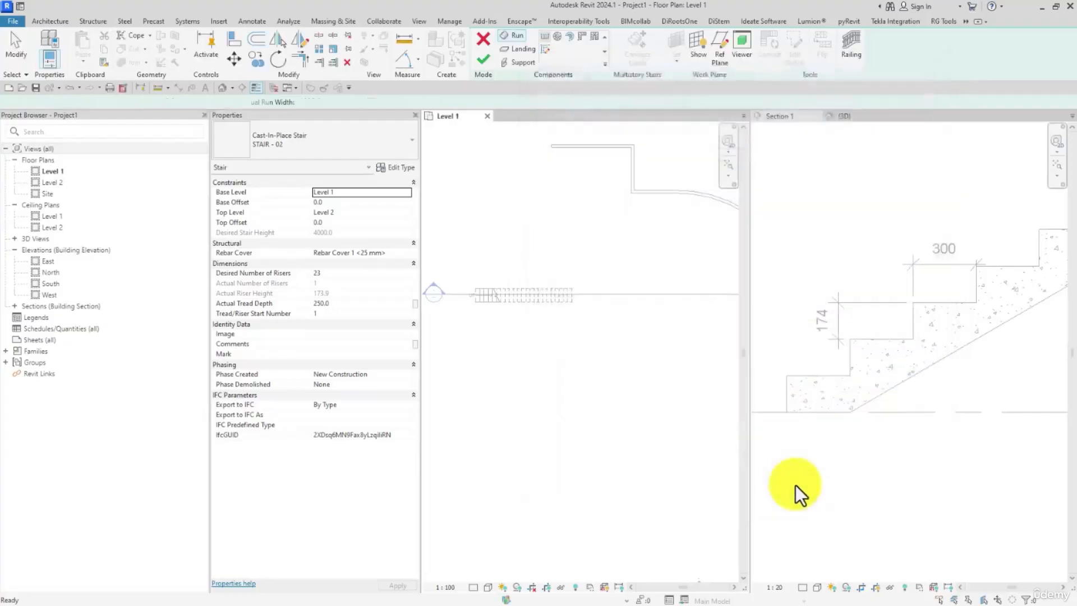
Step: Try setting the new stair's actual tread depth to 280 mm
click(330, 273)
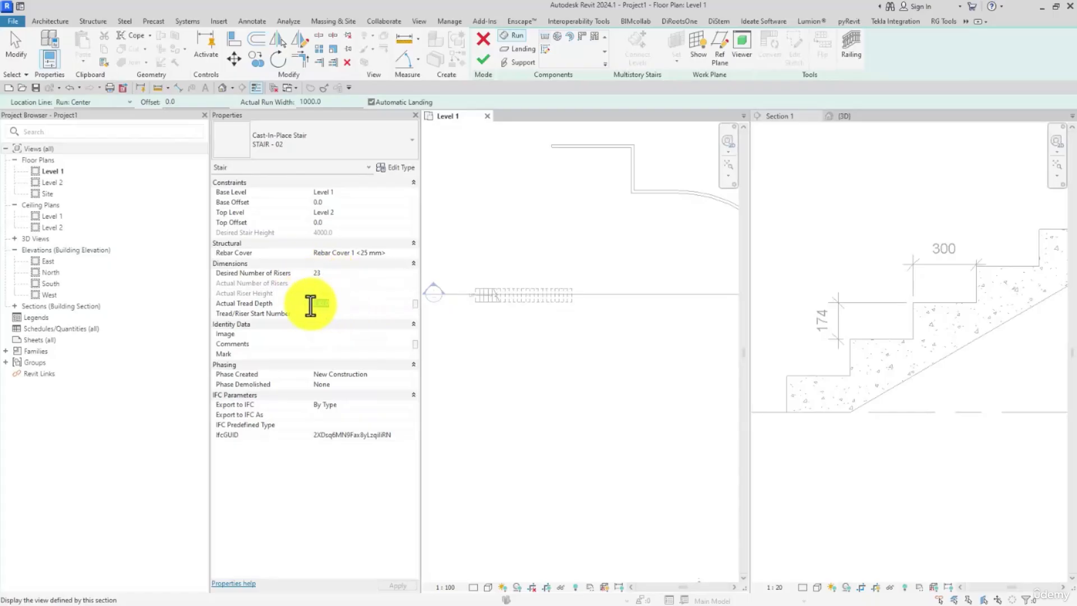
click(346, 303)
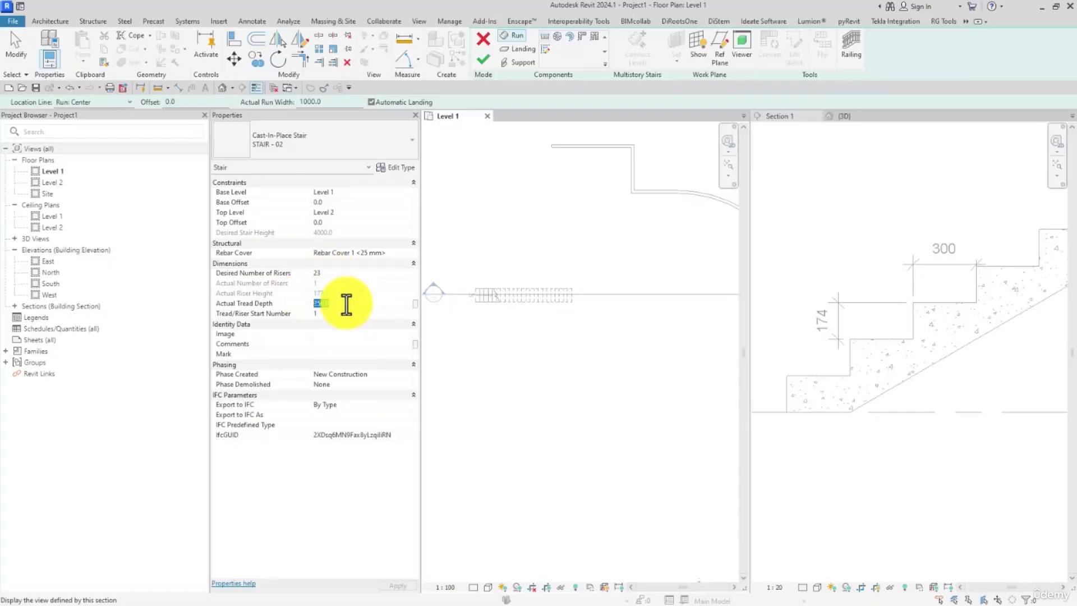
text(28)
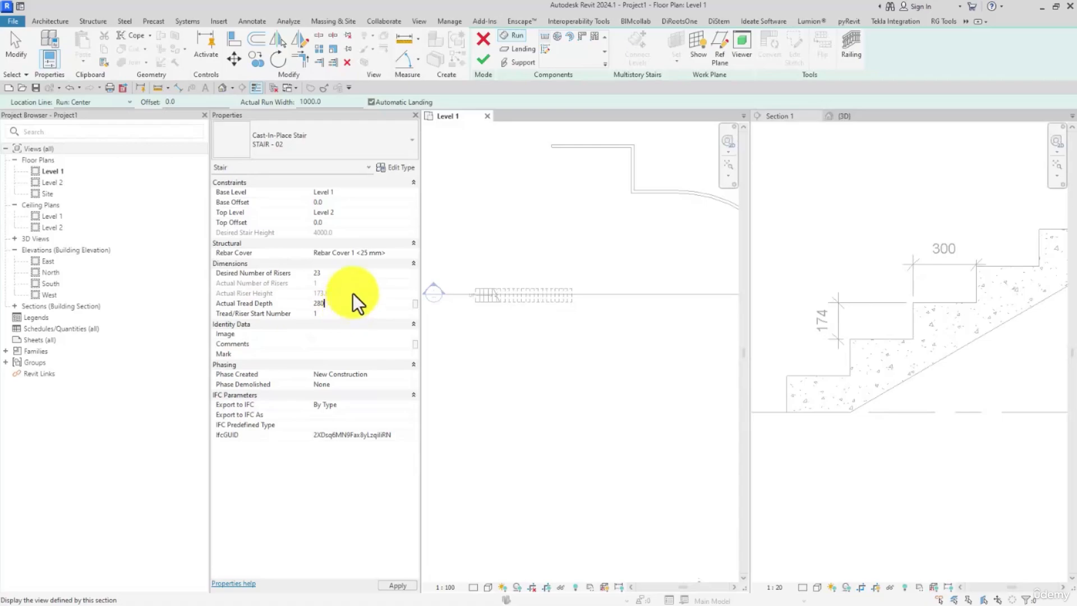
click(330, 314)
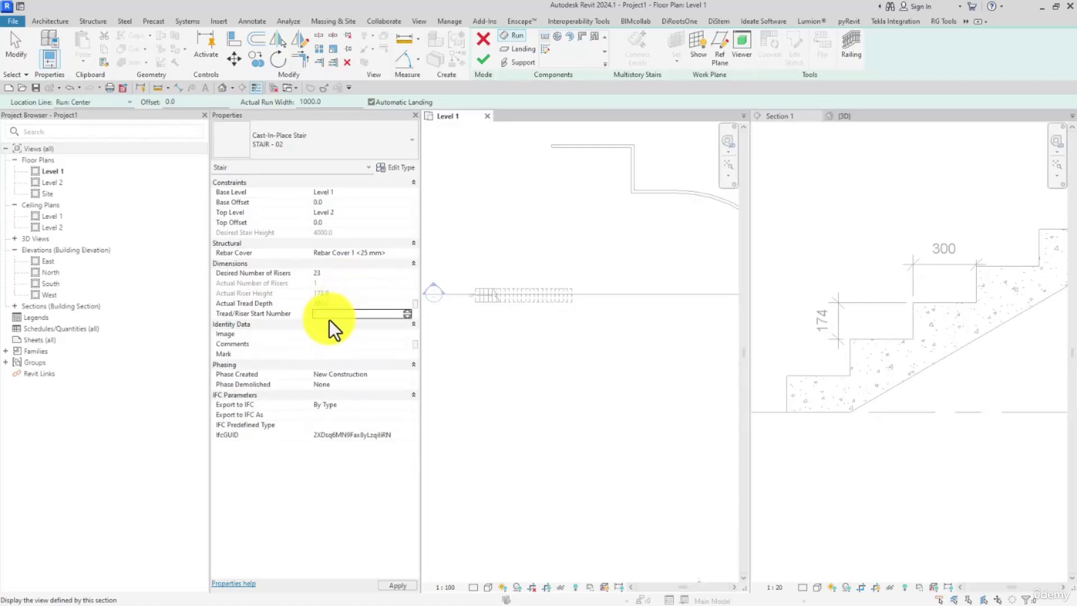
Step: Set the new stair's desired number of risers to 24
click(327, 273)
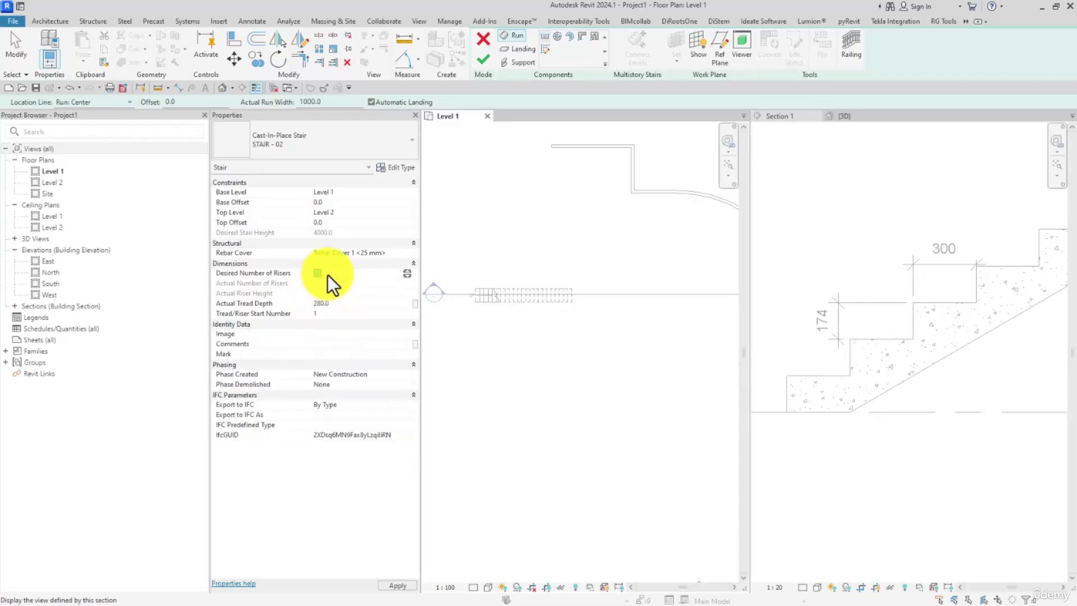
text(24)
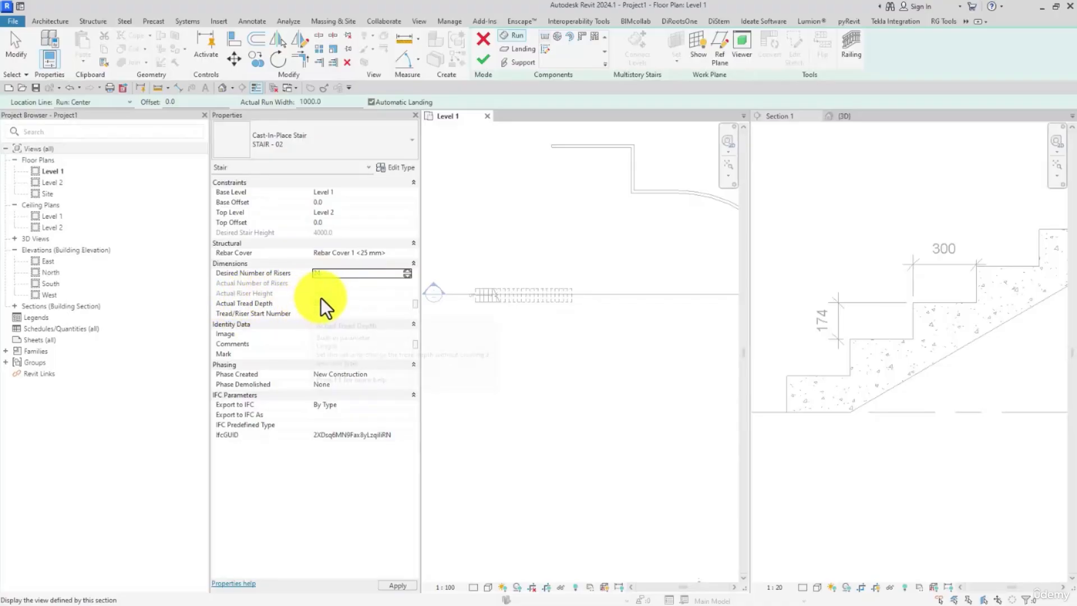
click(321, 298)
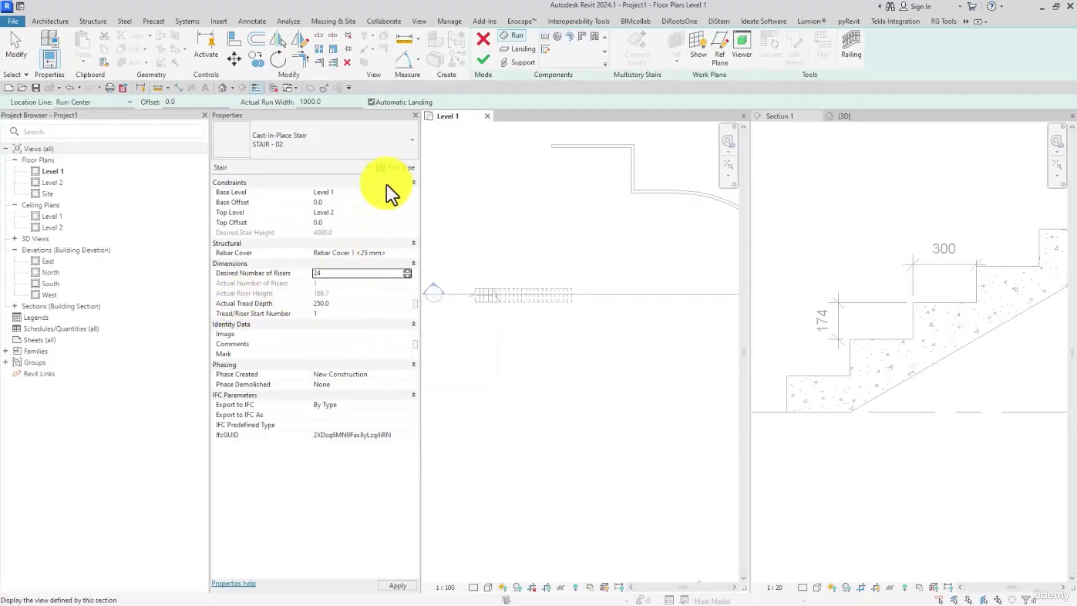
Step: Open the calculation rules of the STAIR - 02 type and switch the Stair Calculator for slope calculation off and back on
click(393, 170)
drag(590, 63, 519, 32)
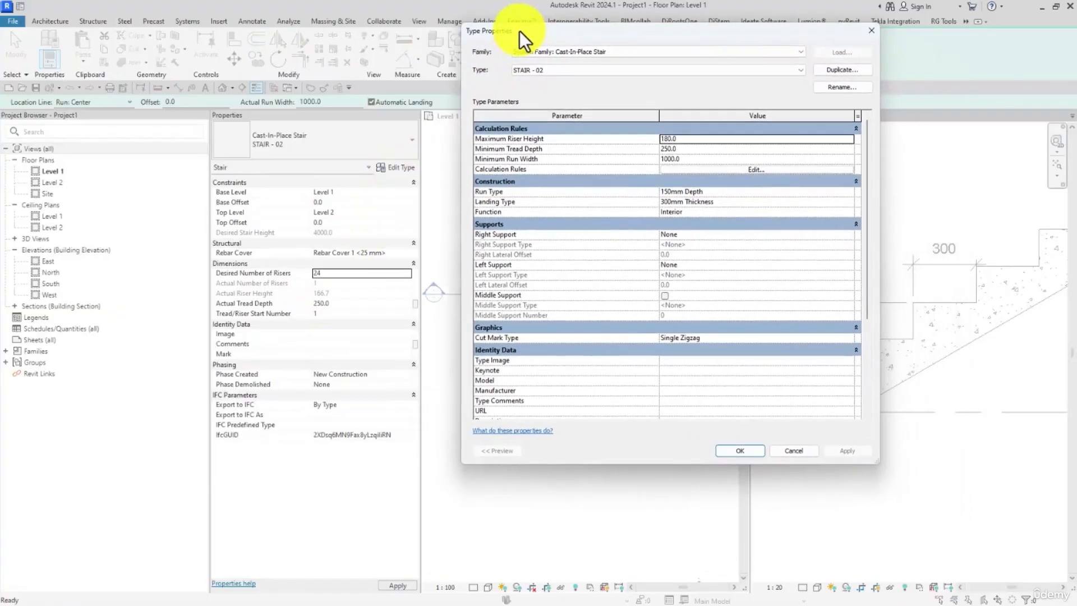
click(683, 167)
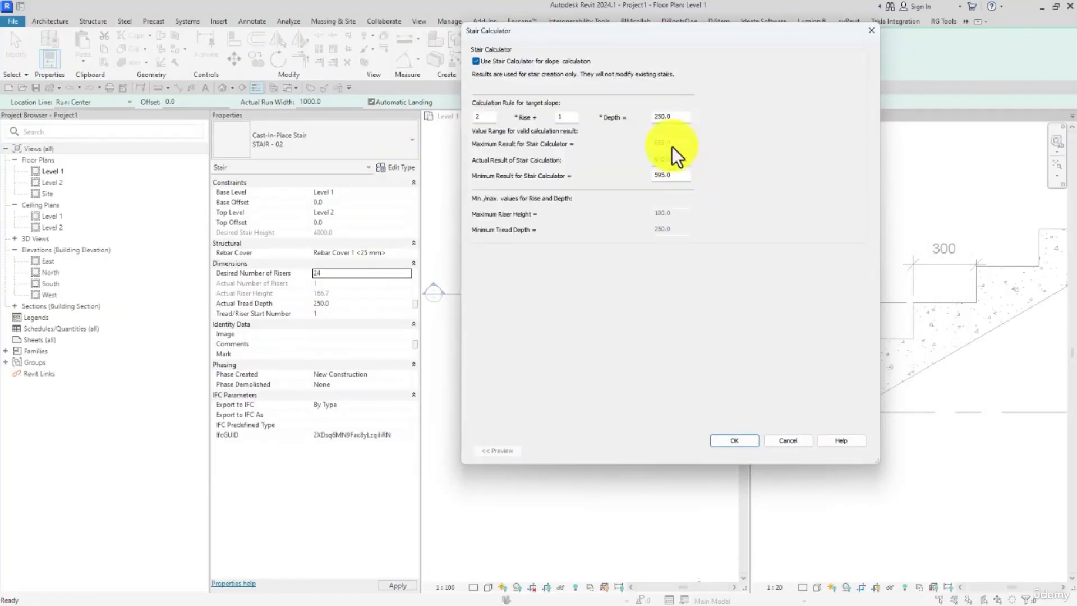
click(502, 62)
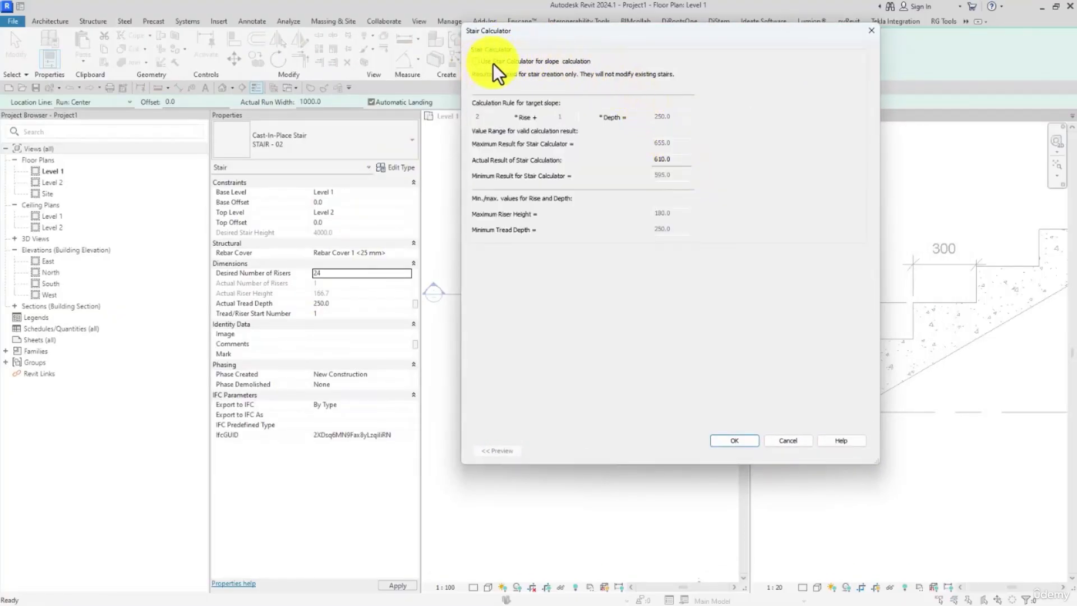
click(494, 63)
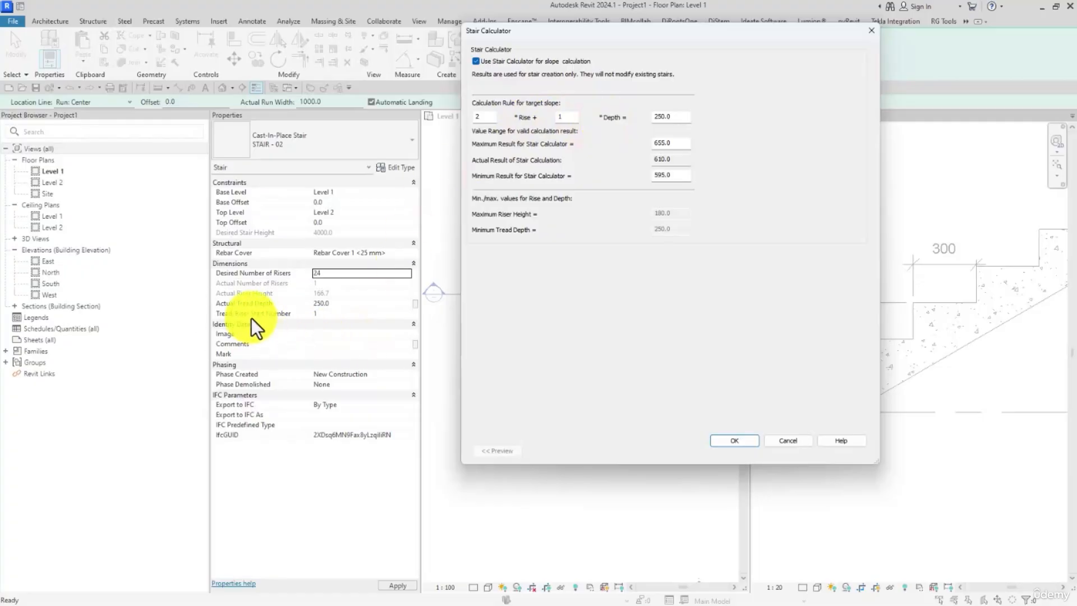
double_click(665, 116)
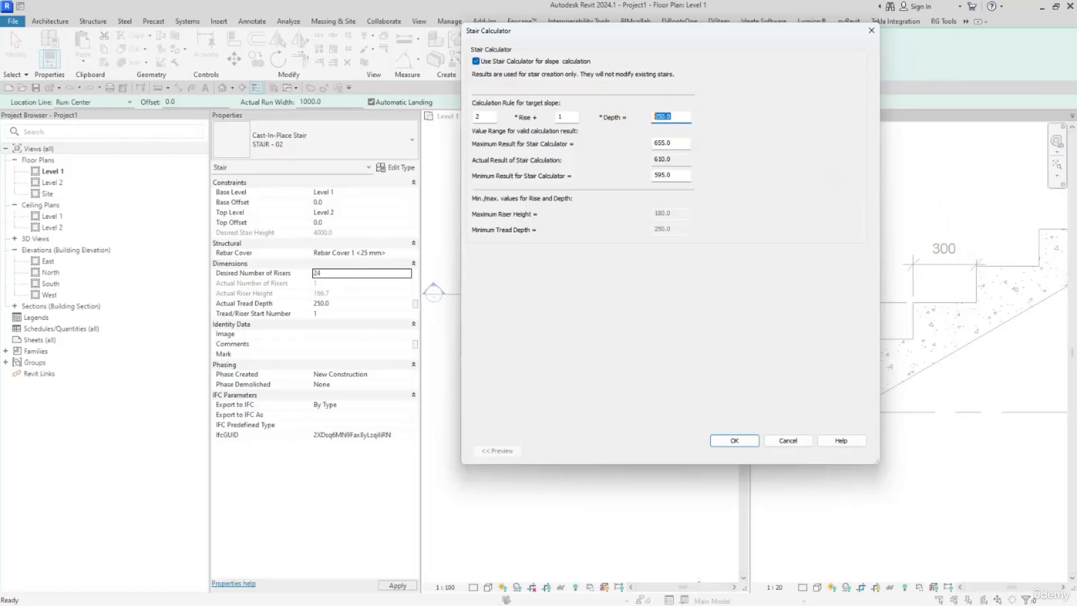
Step: Switch to the Calculator.net stair calculator in the browser and calculate a stair with a 250 cm run and a 4 m total rise
key(alt+Tab)
scroll(740, 281, down, 15)
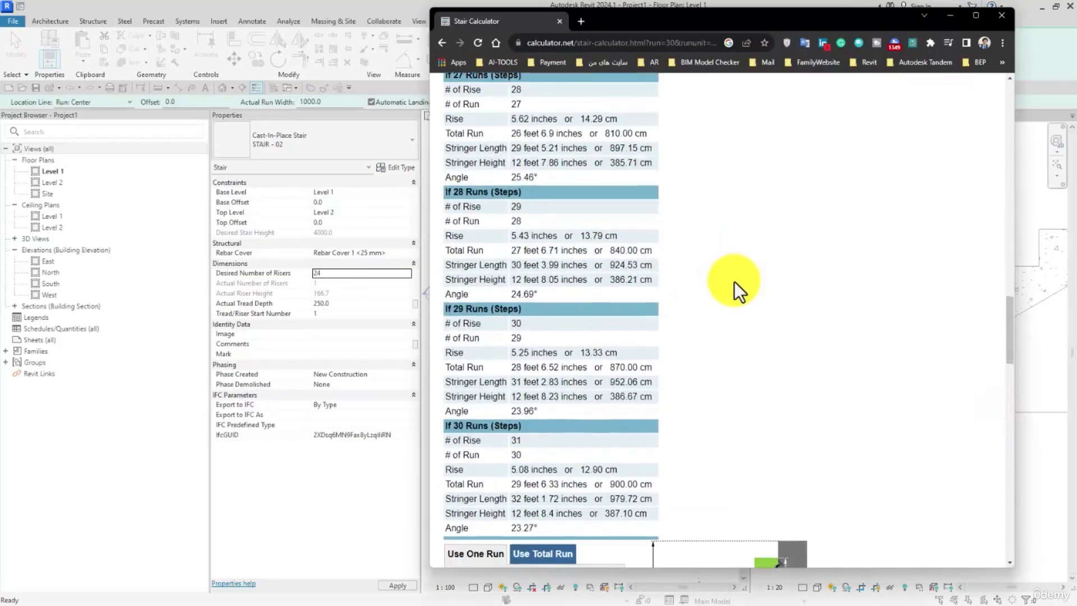
click(571, 236)
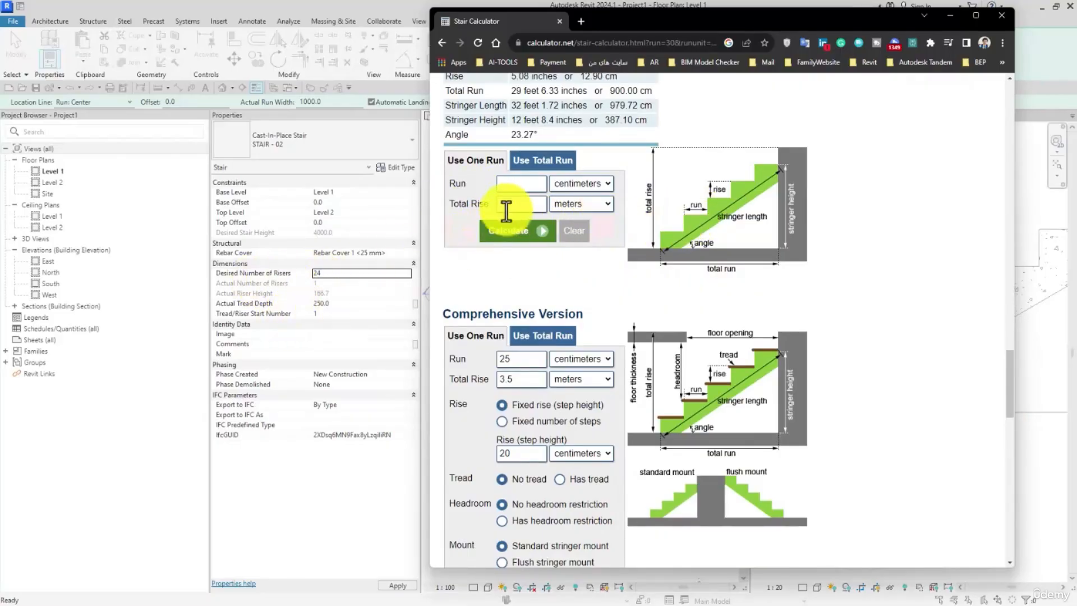
click(525, 183)
text(2)
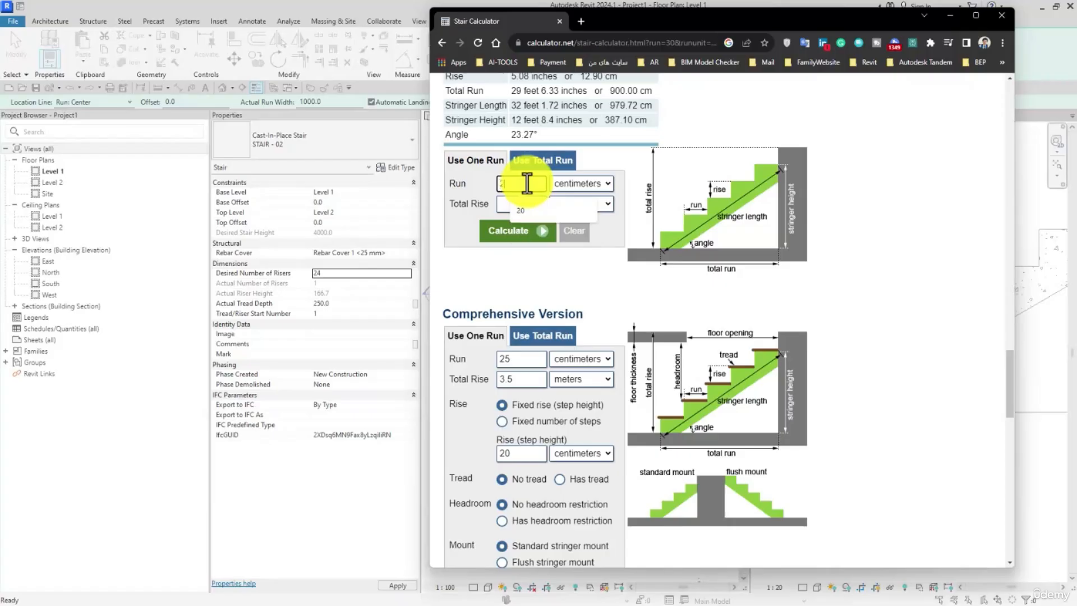
text(50)
click(510, 205)
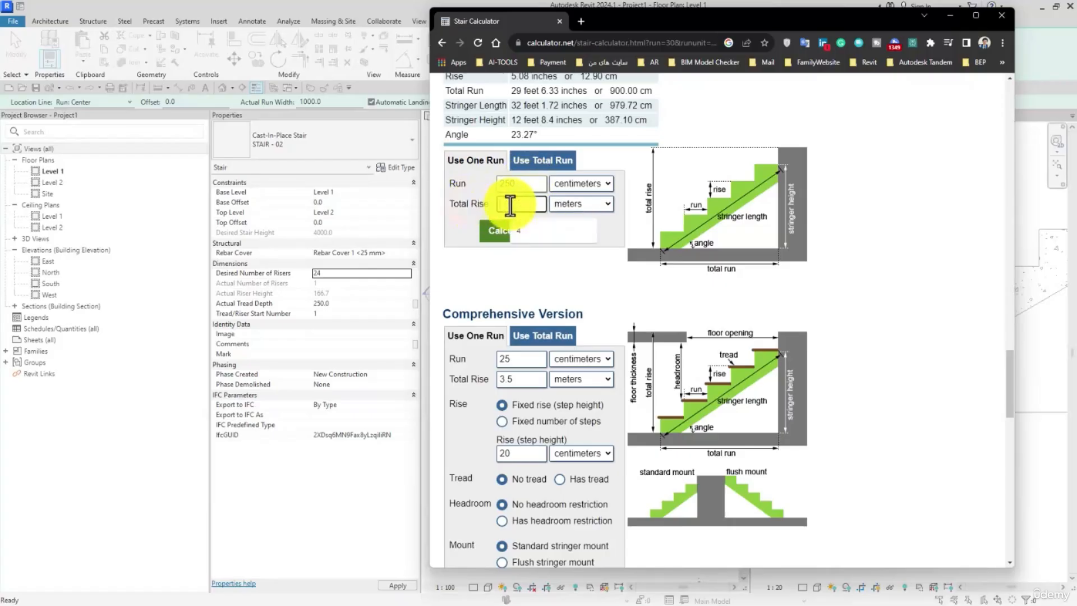
text(4)
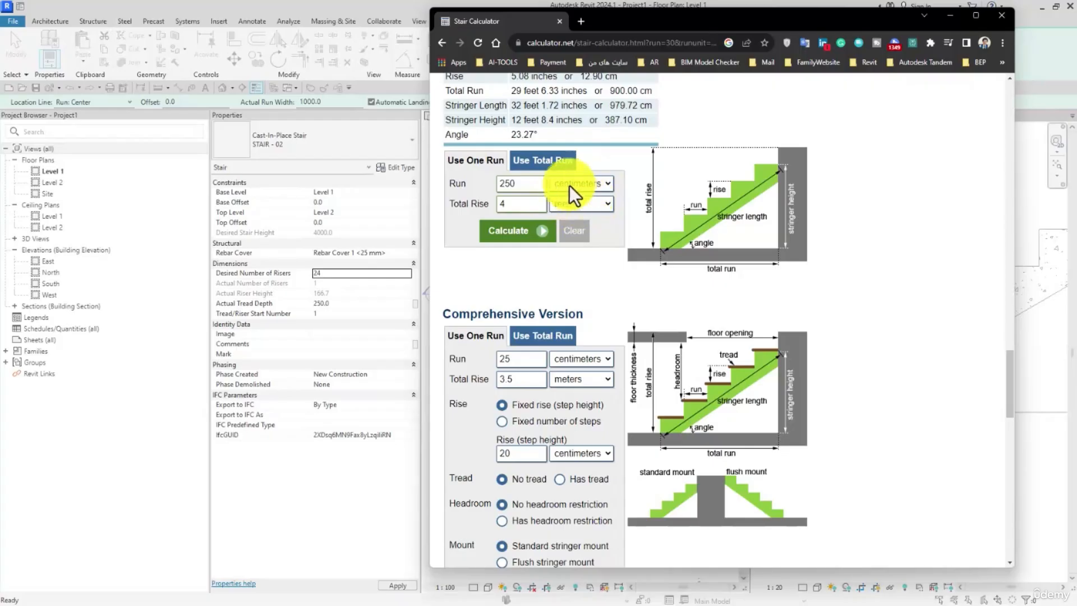
click(520, 234)
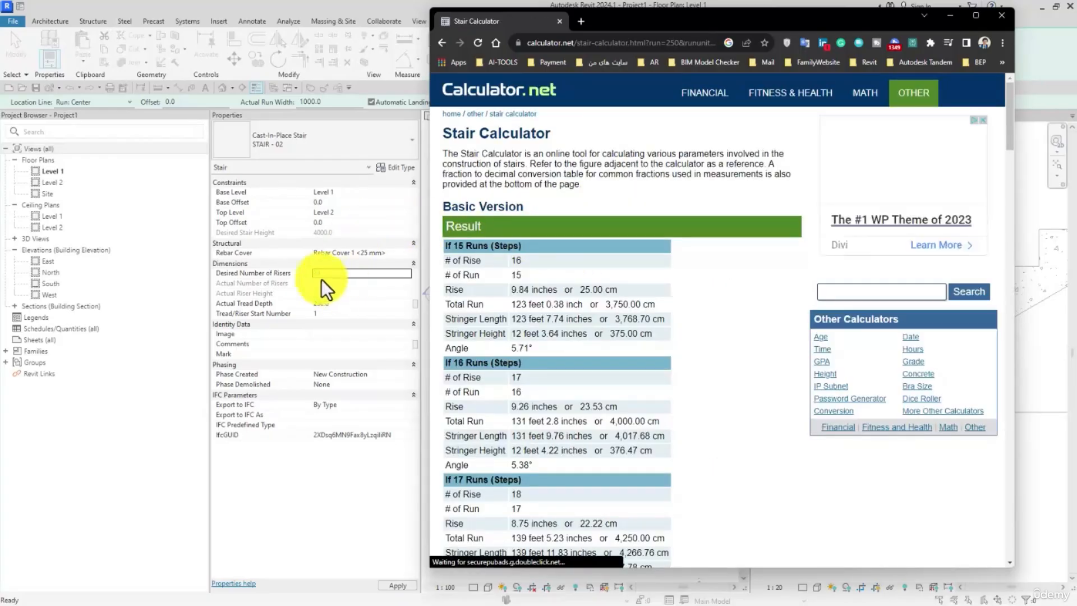
Step: Examine the calculated rise, total run and angle for the step counts around 23 runs
scroll(590, 282, down, 12)
scroll(591, 286, down, 4)
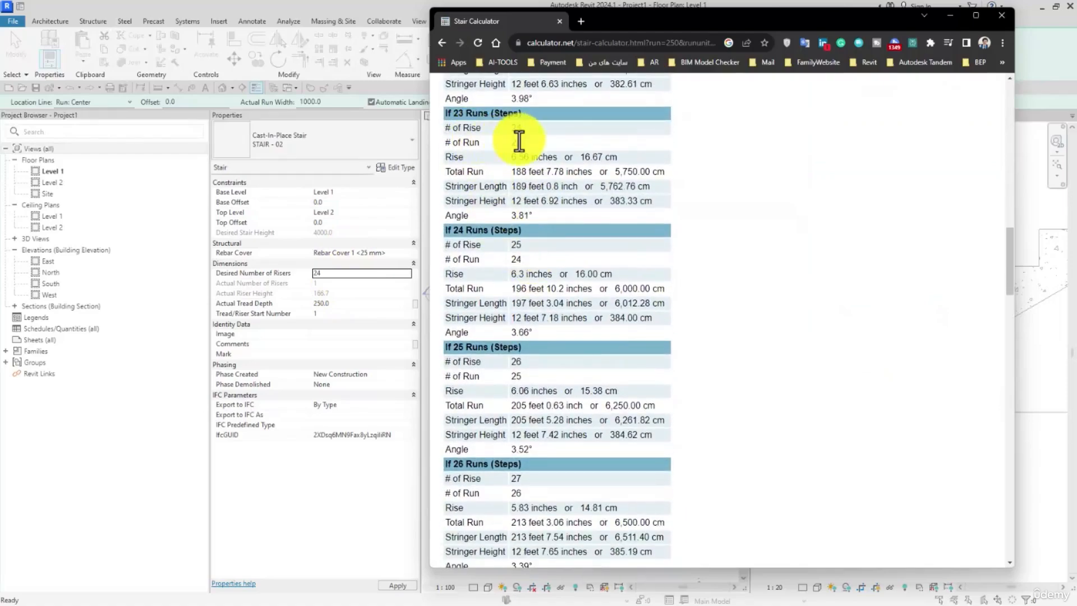
scroll(519, 146, up, 1)
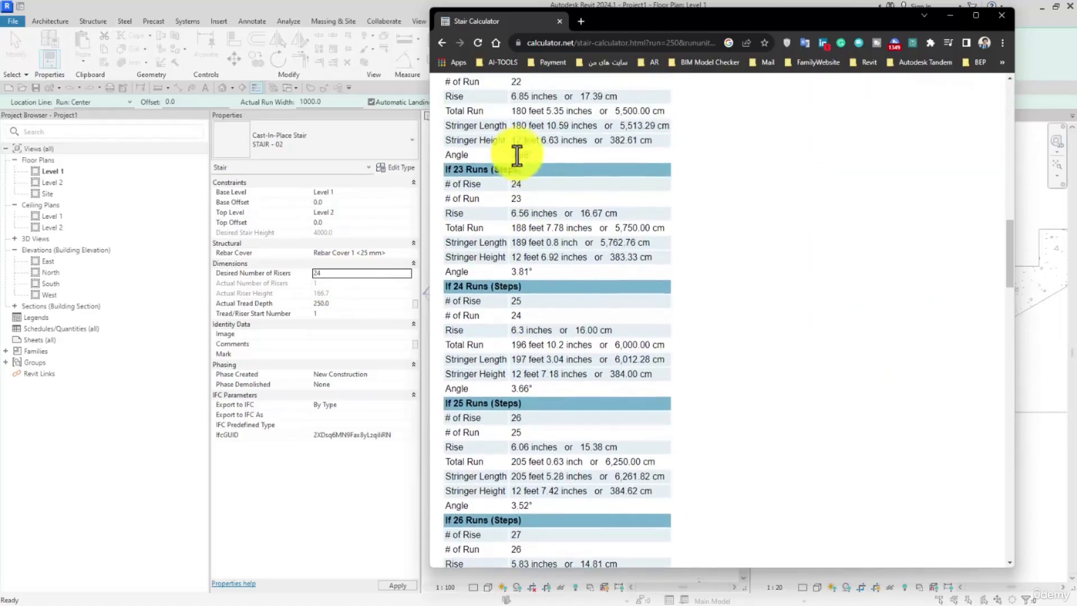
scroll(550, 343, up, 1)
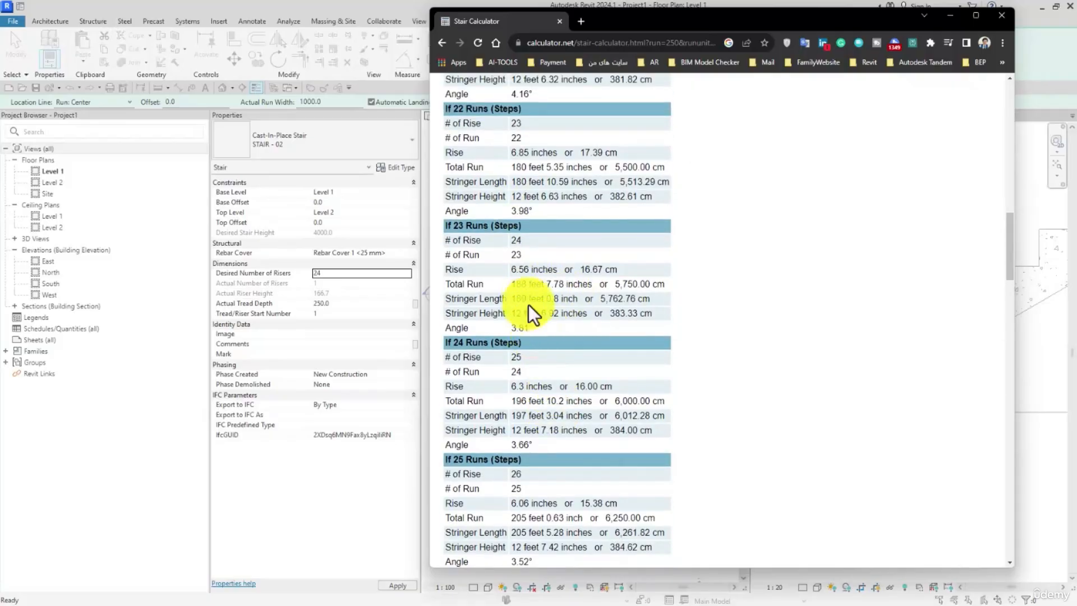
scroll(522, 332, up, 6)
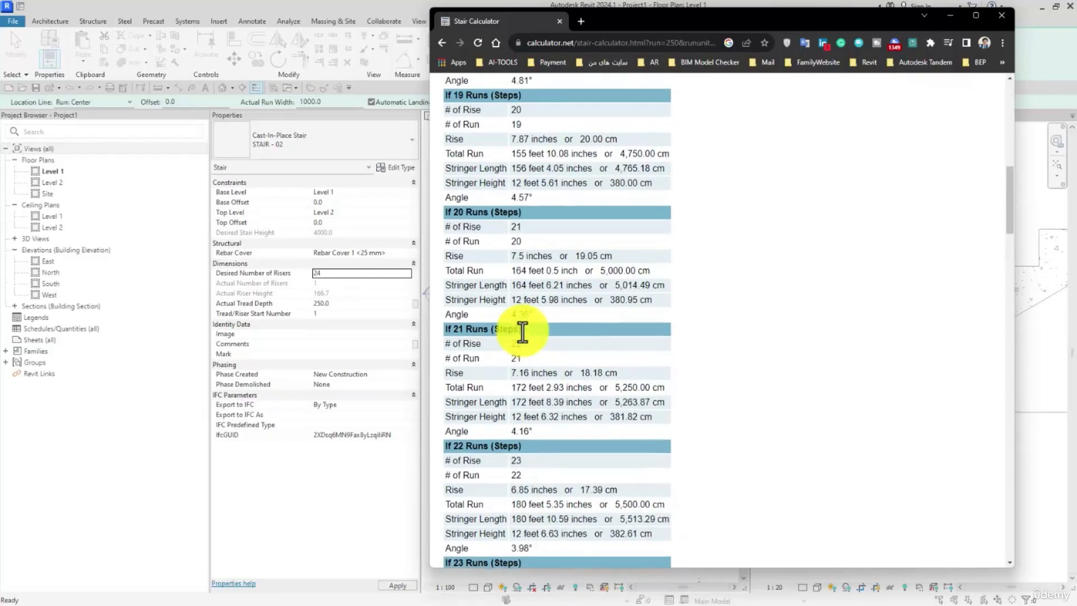
scroll(537, 309, down, 5)
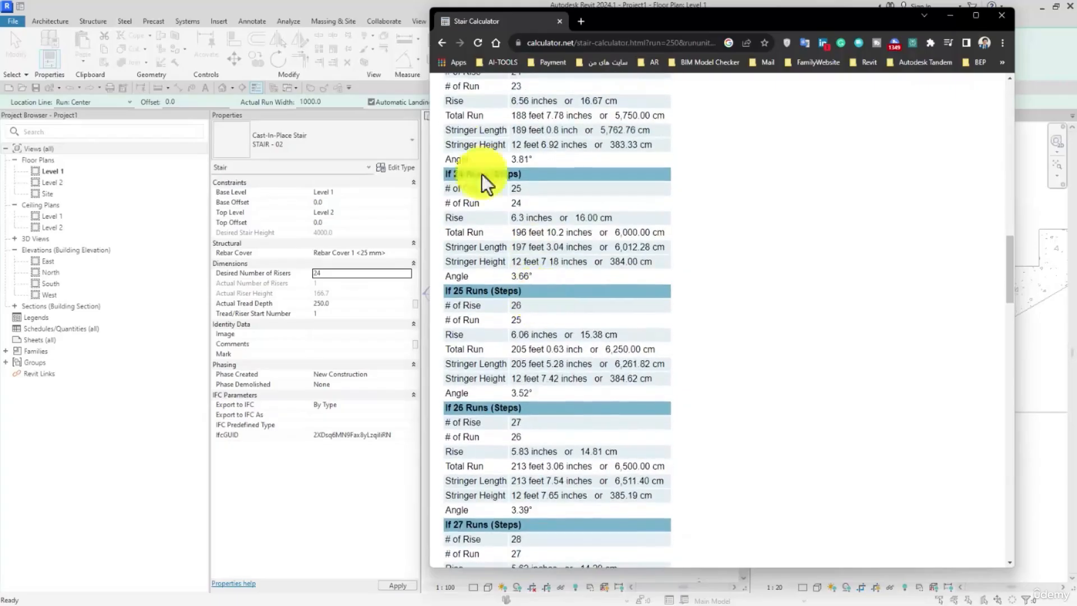
Step: Set the run in the basic stair calculator to 25 cm and recalculate the stair
scroll(567, 236, down, 16)
scroll(572, 241, up, 1)
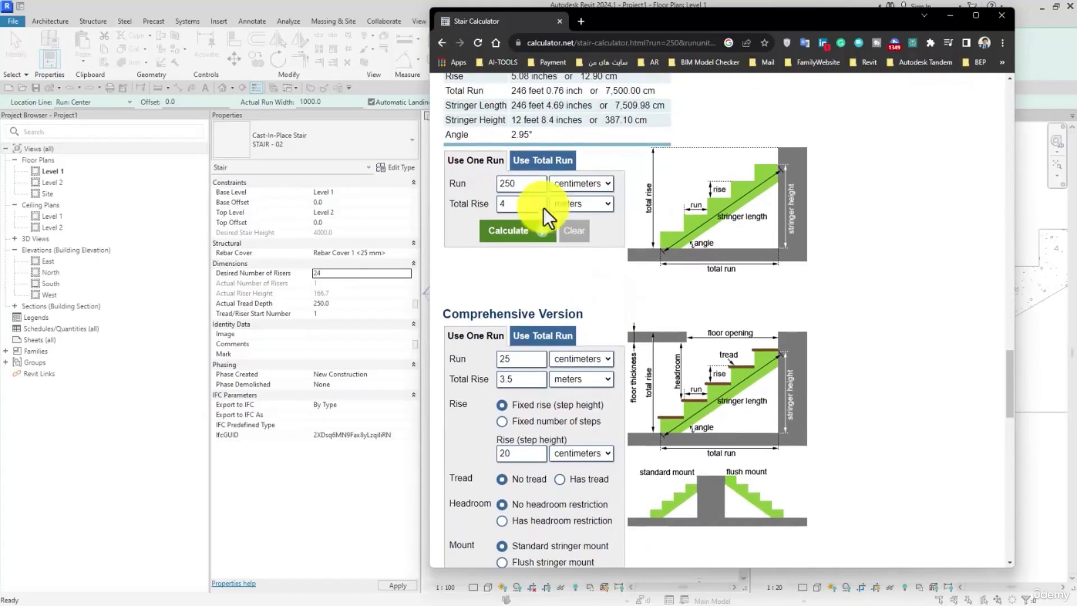
click(522, 187)
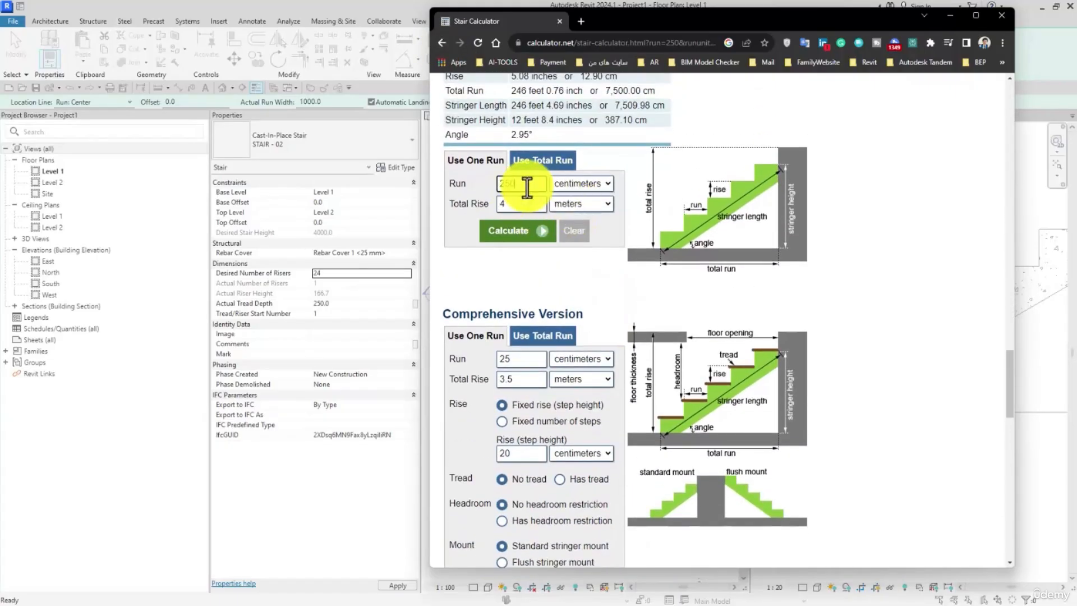
drag(507, 190, 479, 189)
text(25)
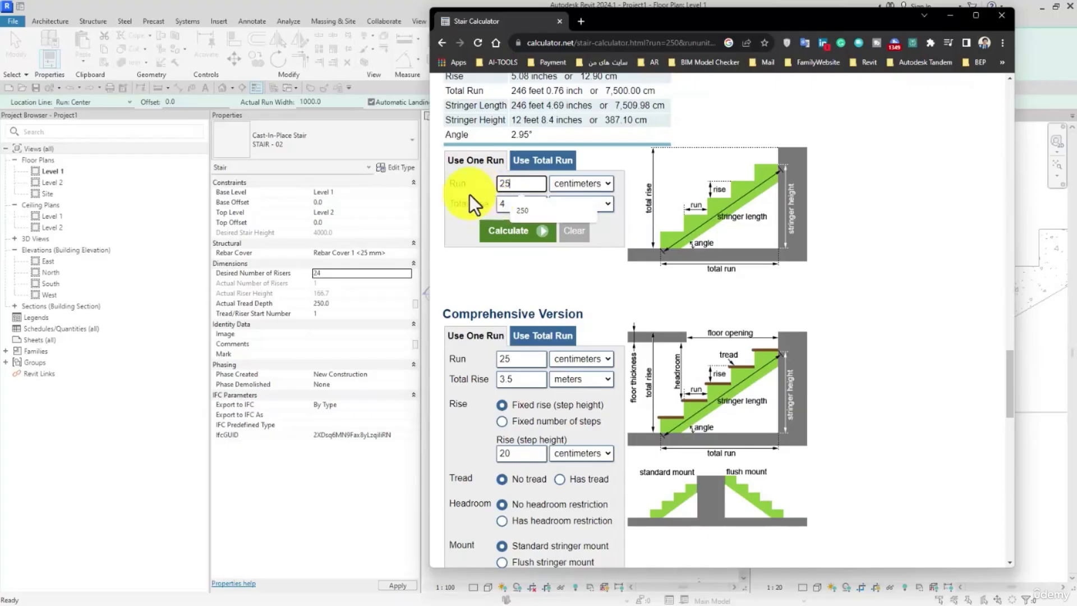
click(470, 194)
click(522, 231)
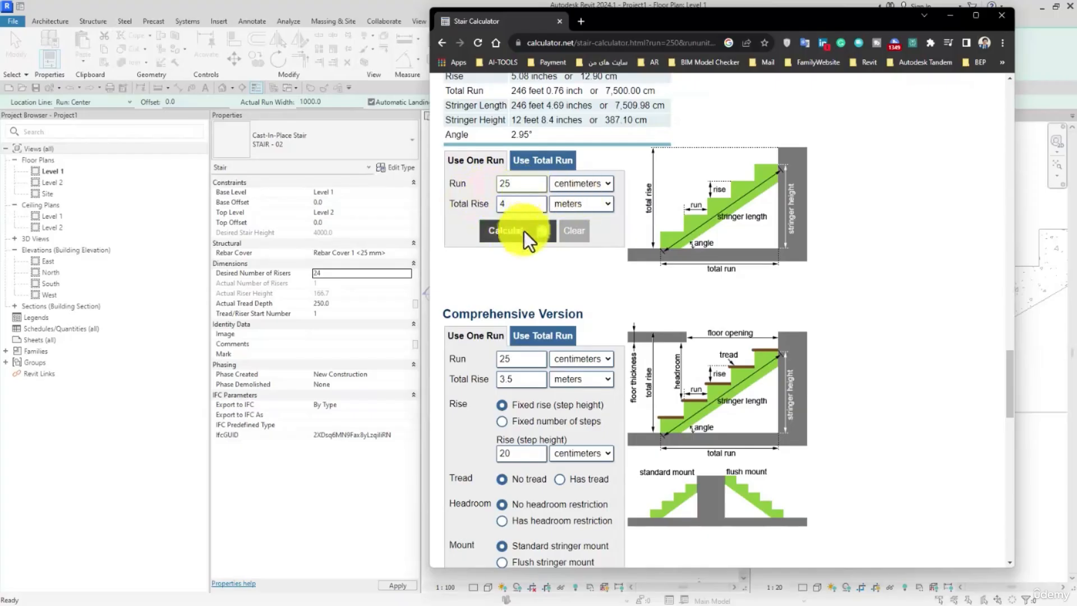
Step: Examine the rise, total run and angle listed for 23 to 25 runs with the 25 cm run
scroll(555, 264, down, 10)
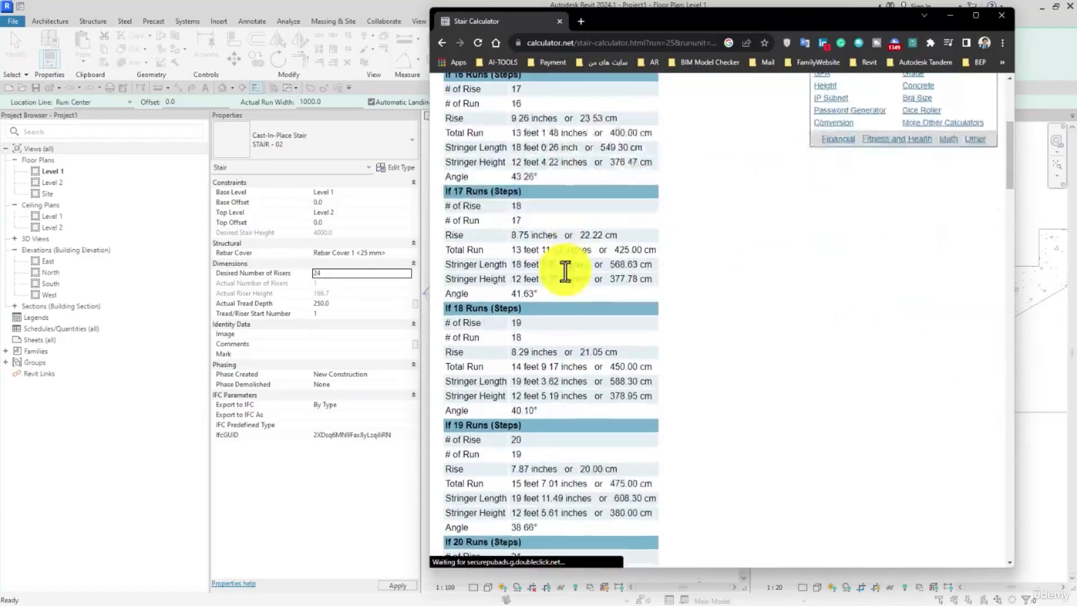
scroll(484, 233, down, 6)
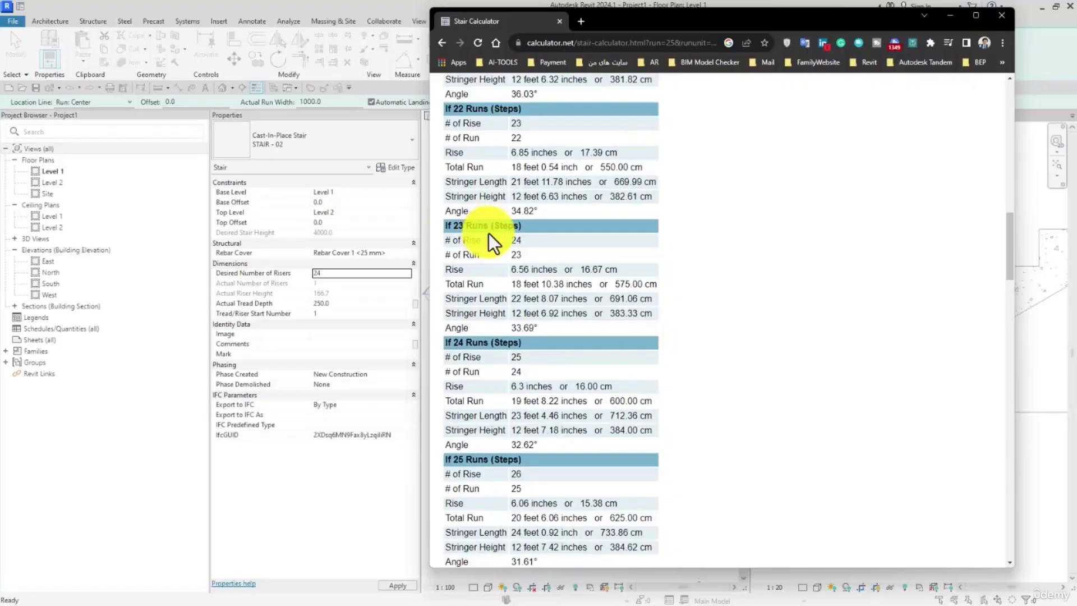
scroll(491, 235, down, 3)
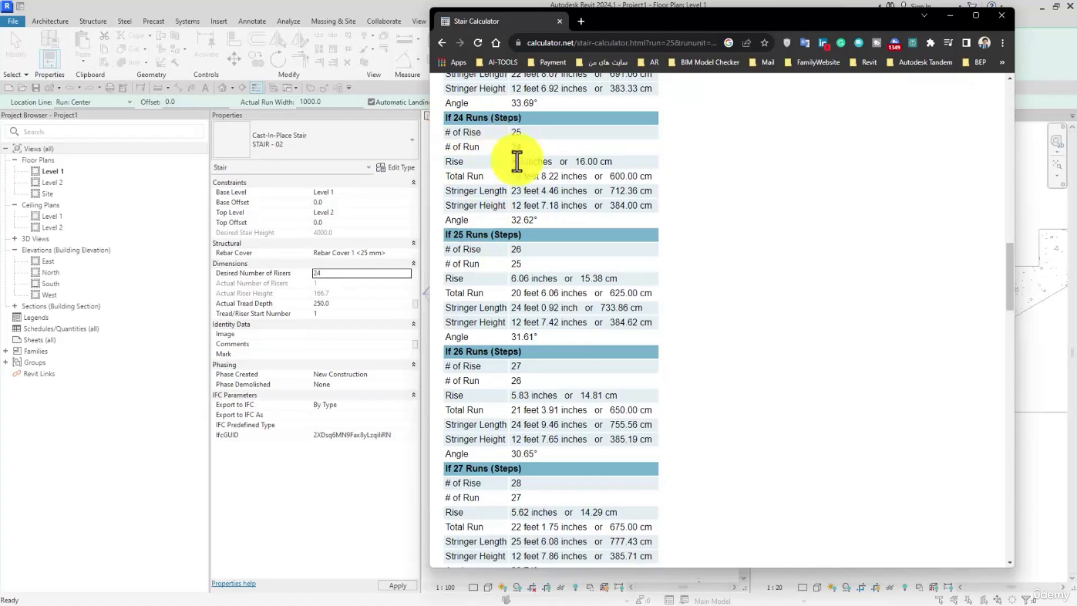
scroll(517, 169, up, 3)
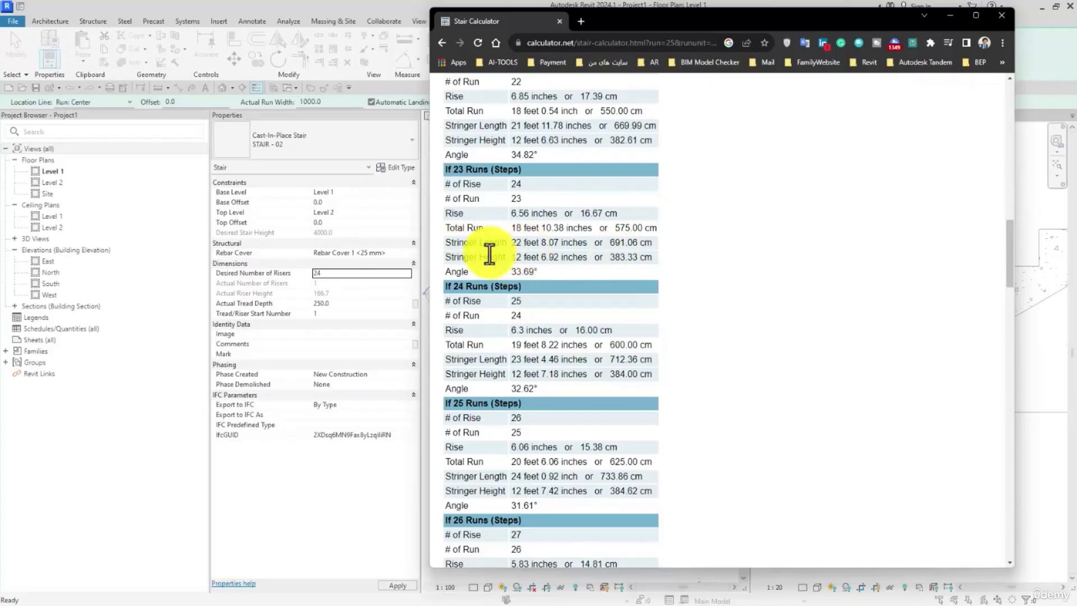
scroll(614, 291, down, 15)
scroll(615, 290, up, 2)
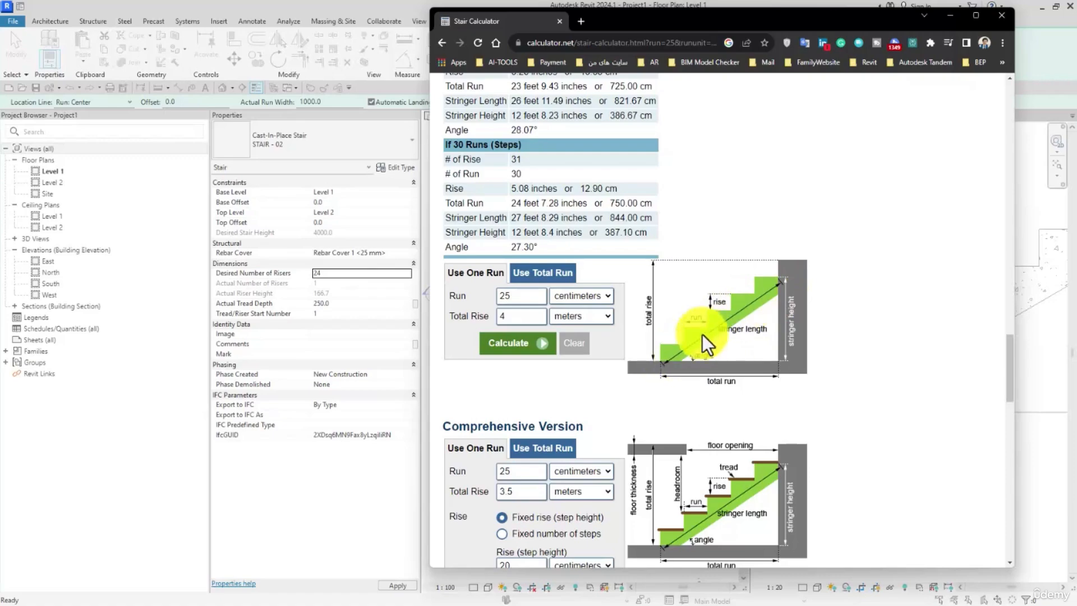
Step: Switch to Excel and enter the riser height 166.7 in cell A1 and the tread depth 250 in cell C1
drag(708, 31, 1076, 34)
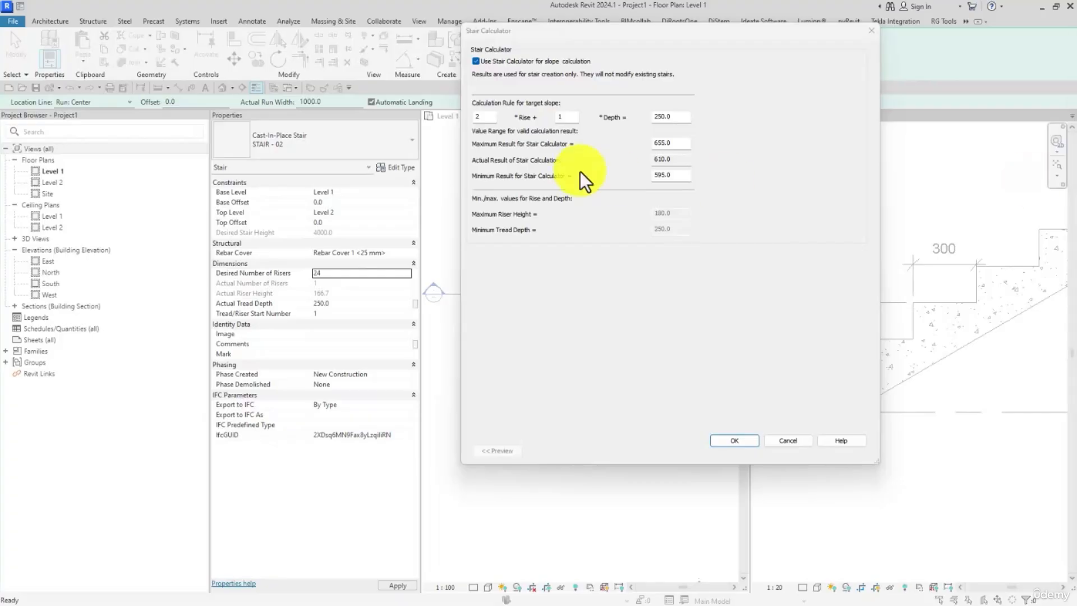
drag(620, 176, 647, 177)
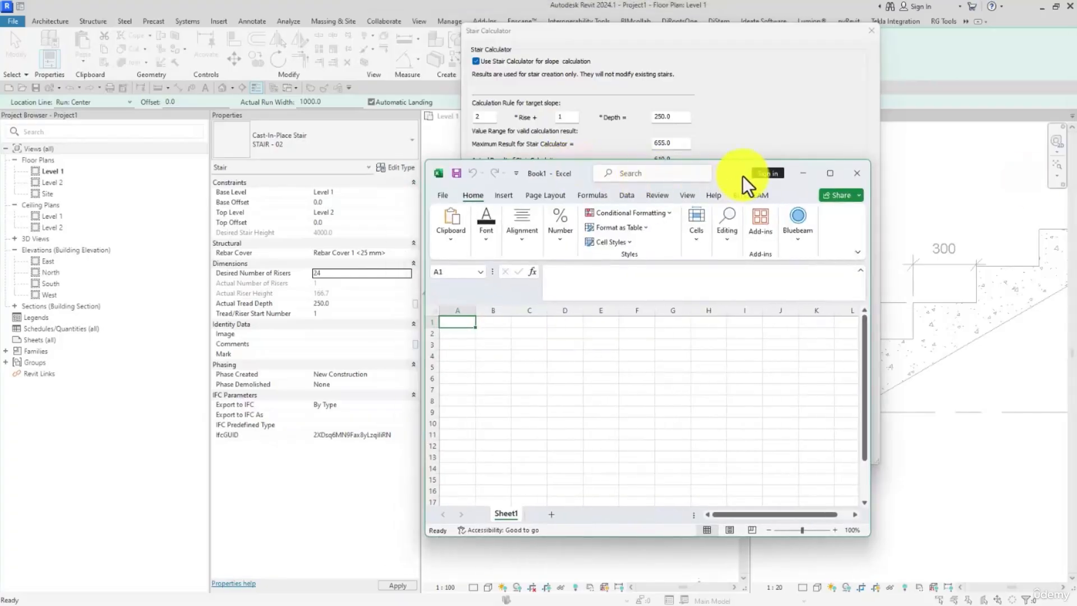
drag(743, 176, 827, 155)
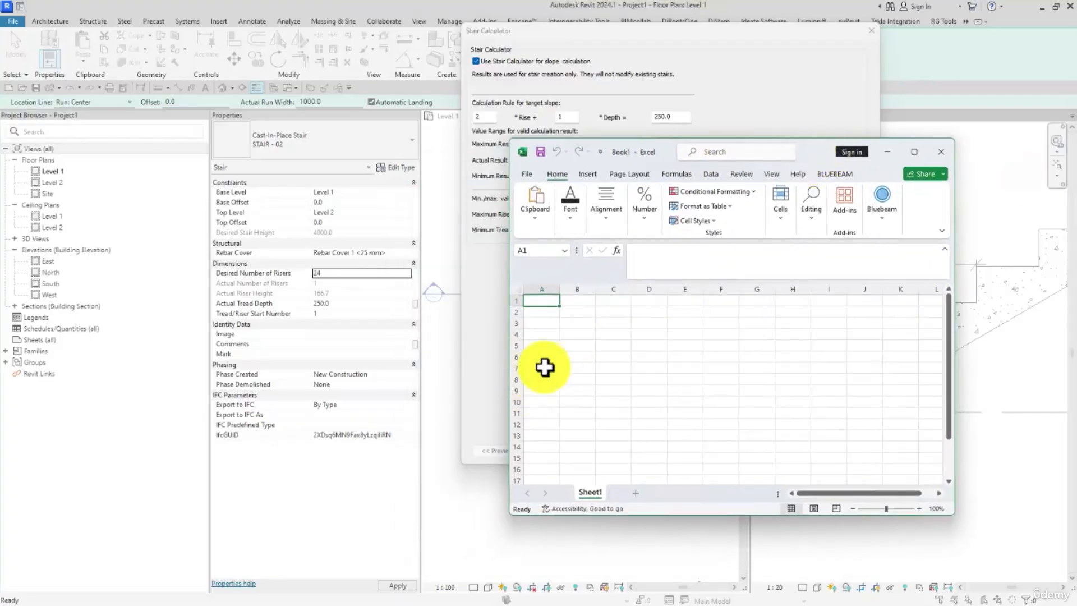
click(543, 368)
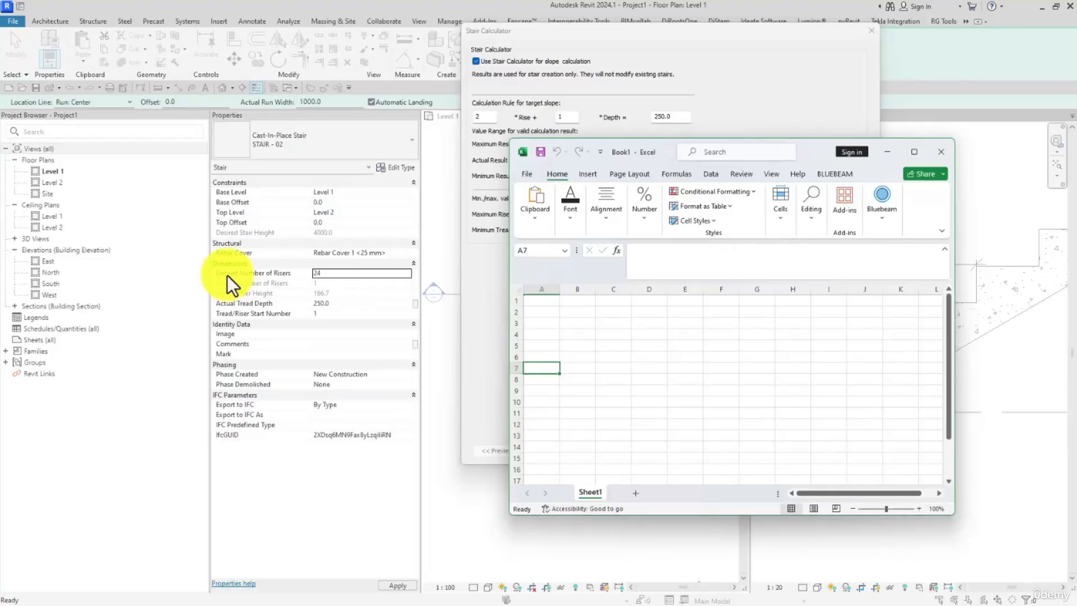
click(544, 302)
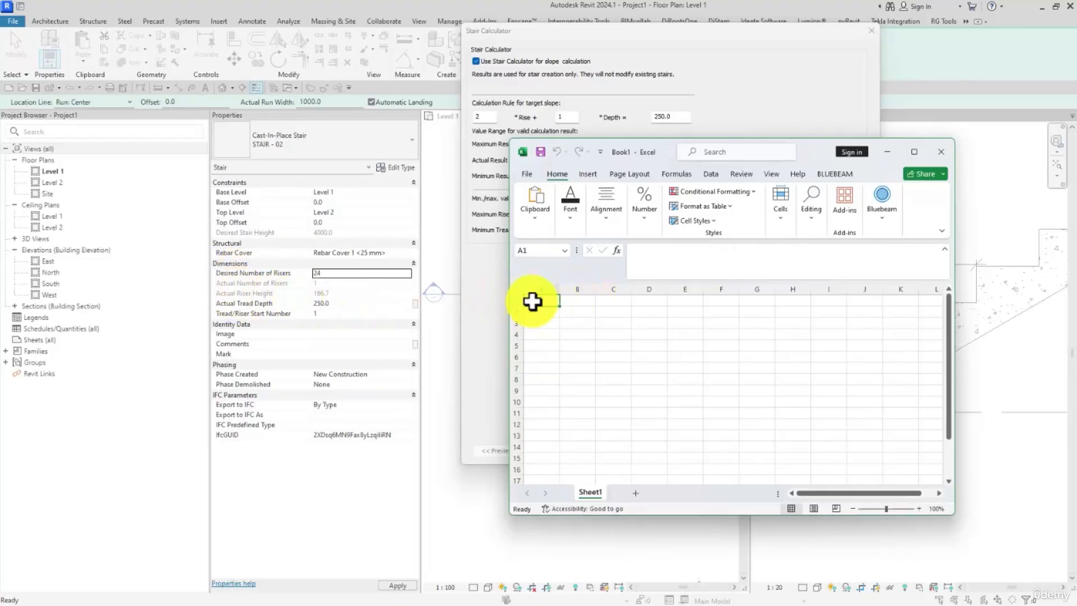
text(166)
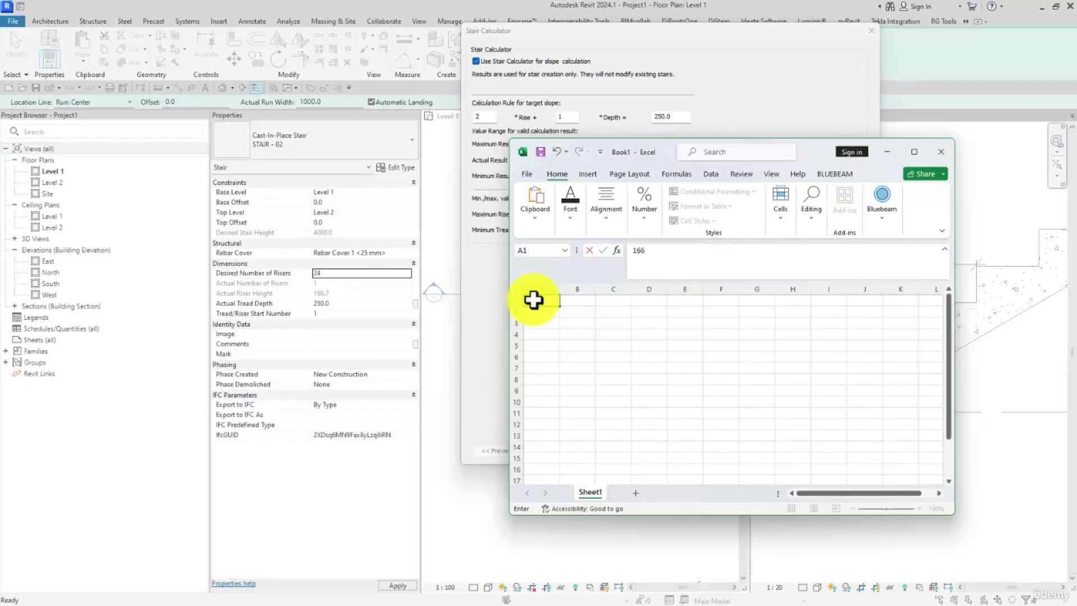
text(.7)
key(Return)
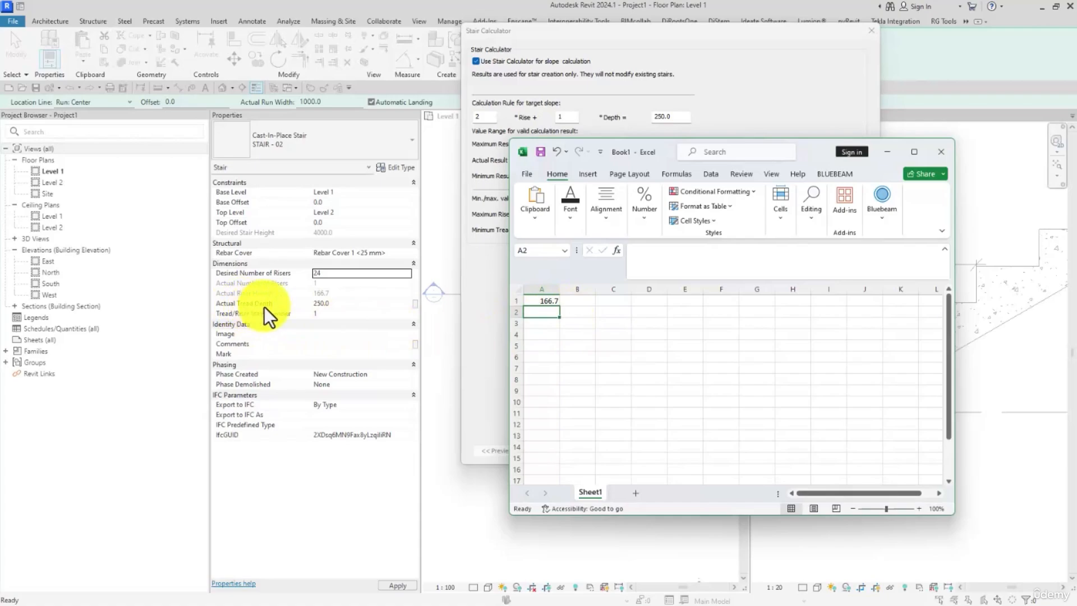
click(578, 300)
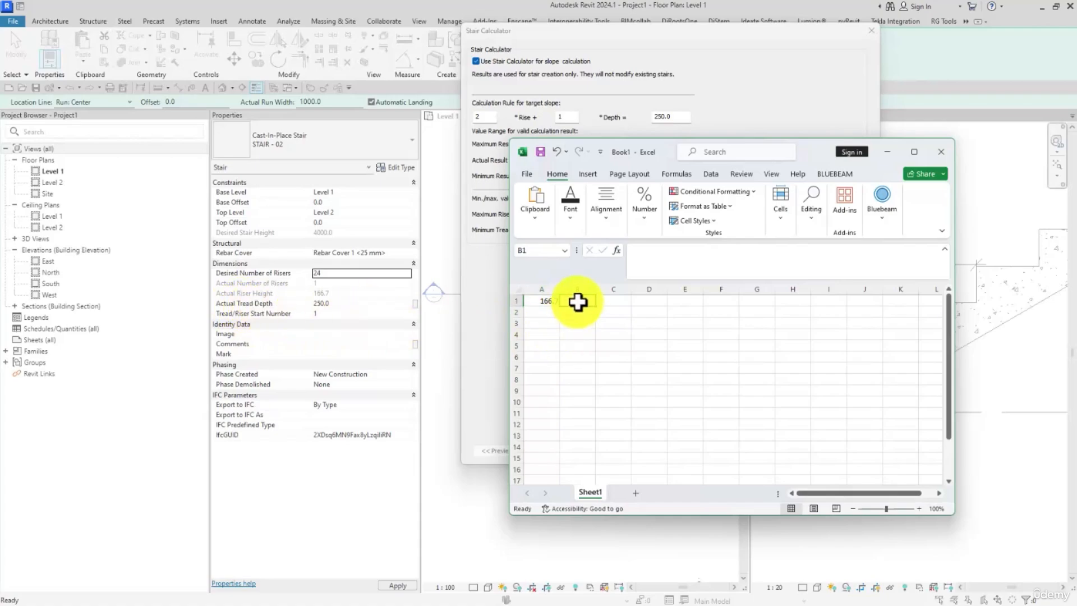
click(604, 303)
text(250)
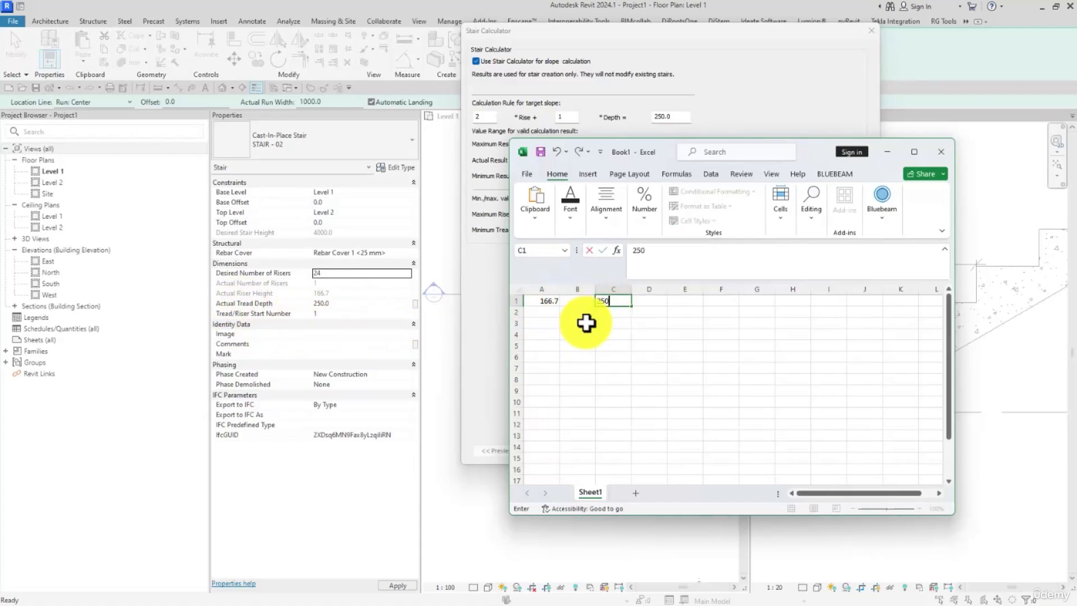
click(586, 324)
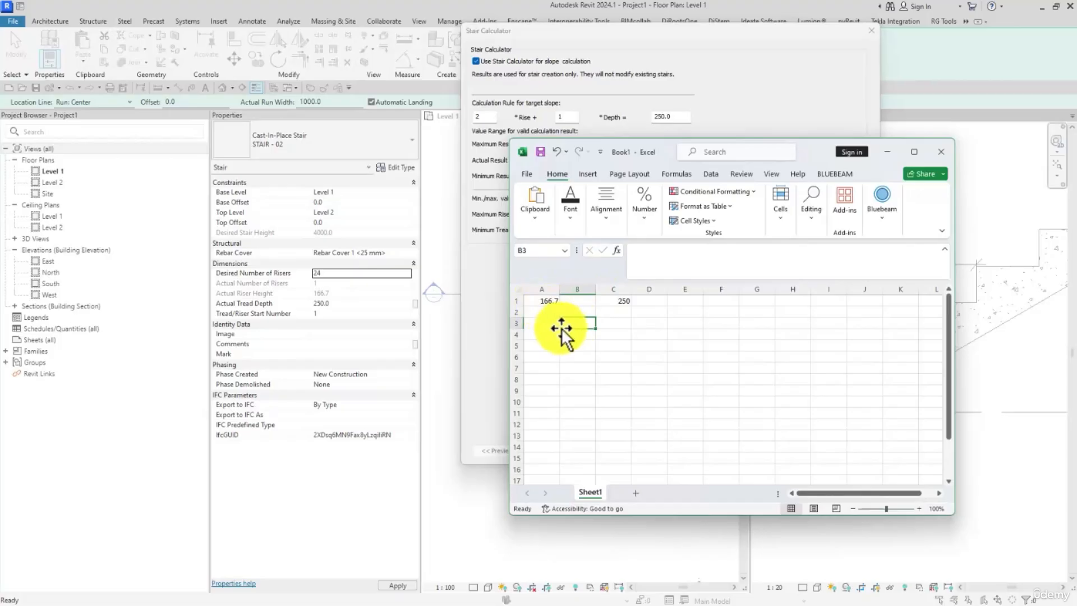
Step: Calculate twice the riser height plus the tread depth in cell B5 with the formula =2*A1+C1
click(583, 344)
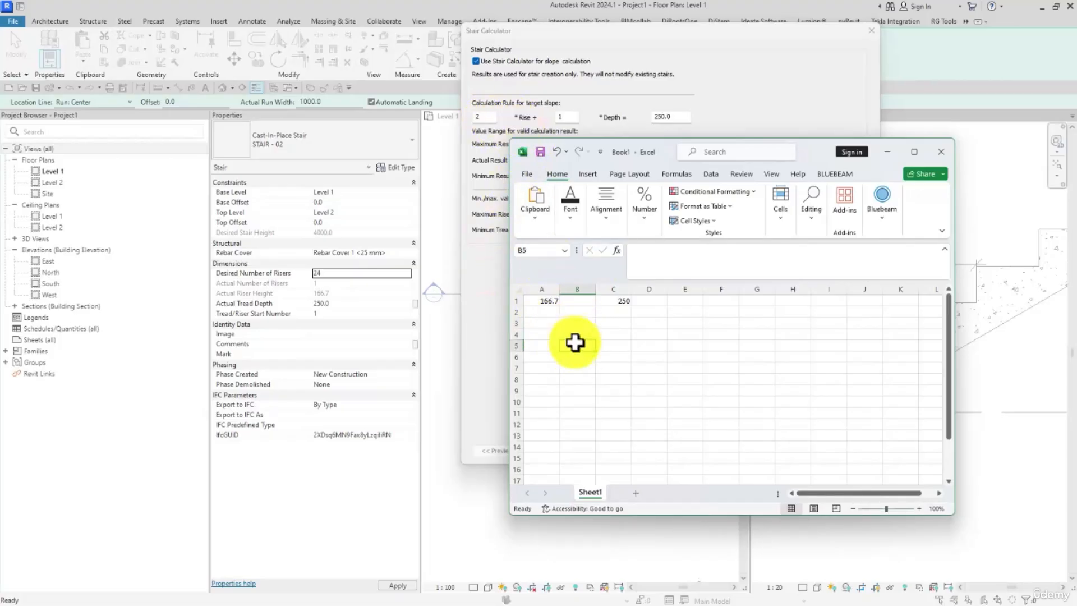
text(\)
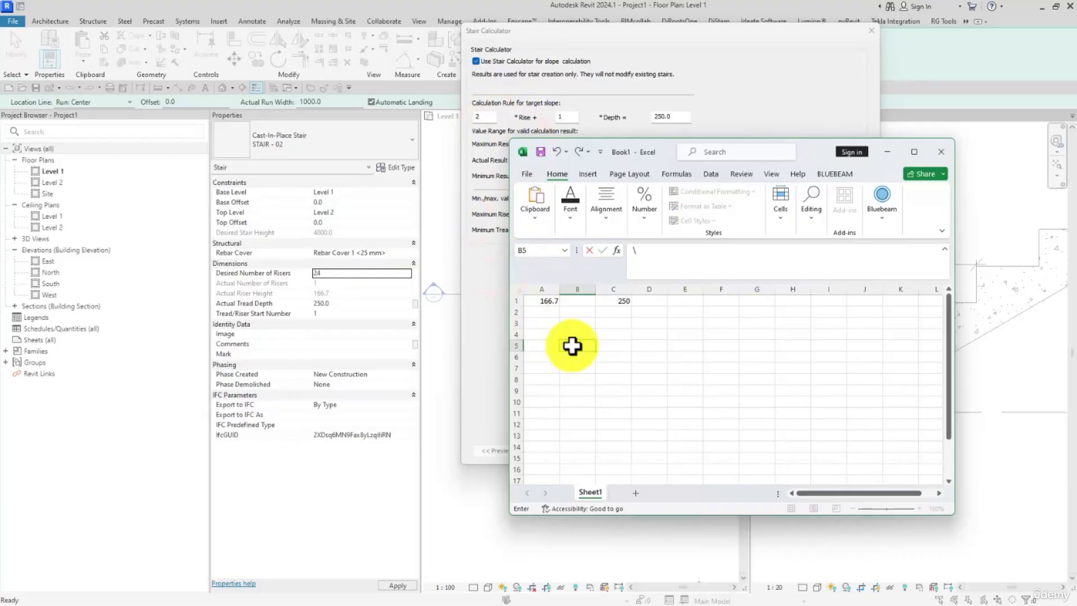
text(=)
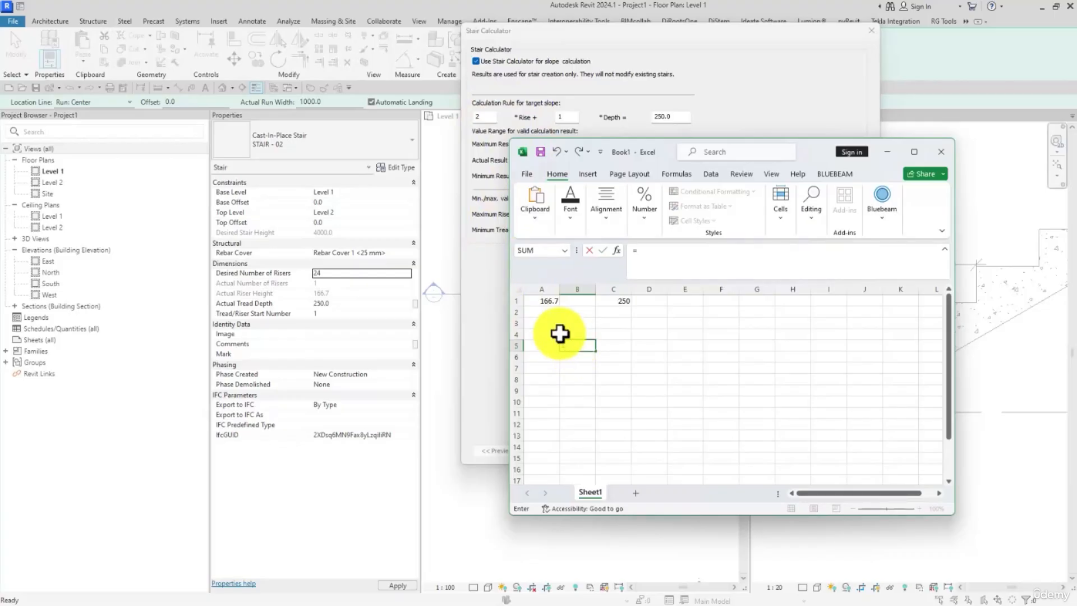
text(2)
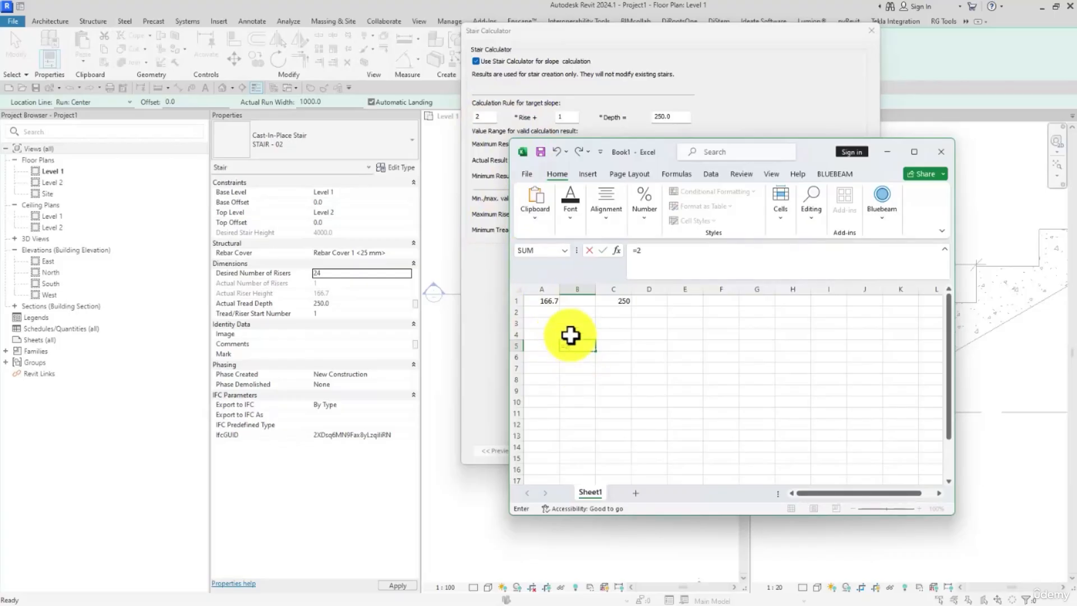
text(*)
click(550, 300)
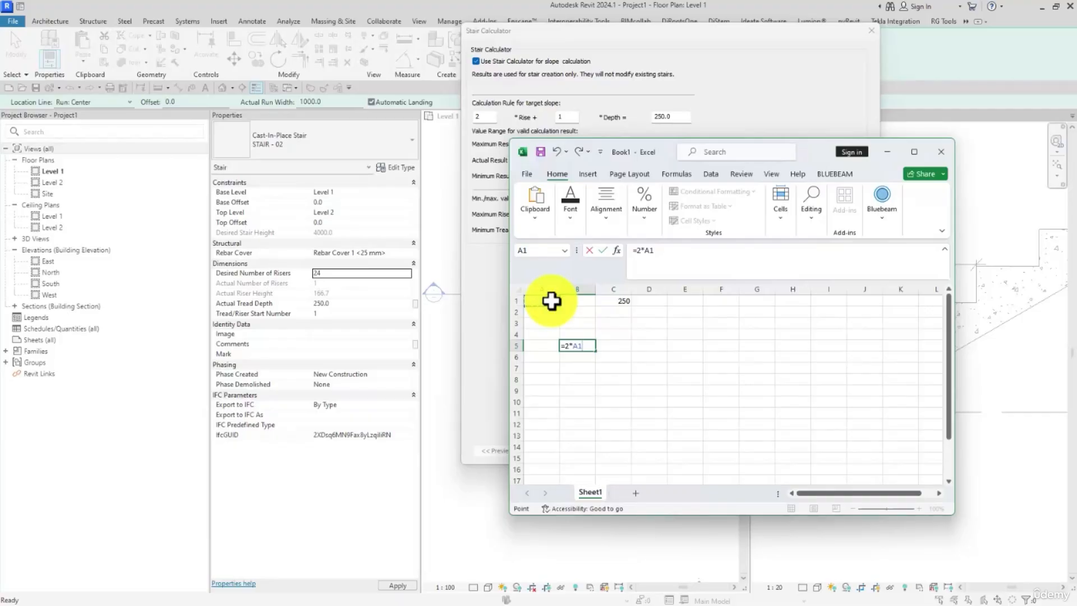
text(+)
click(620, 301)
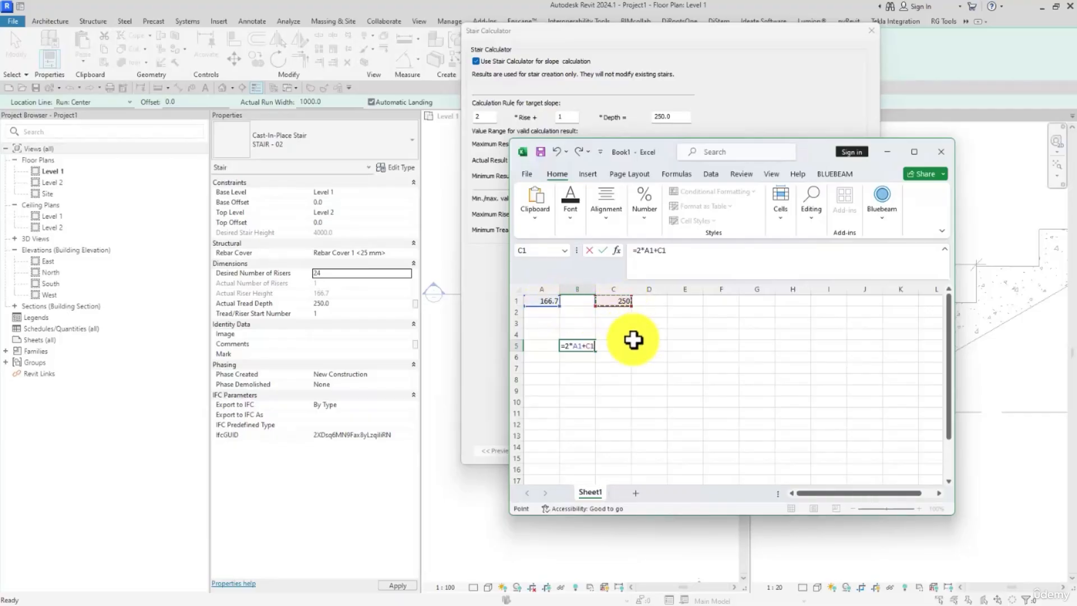
key(Return)
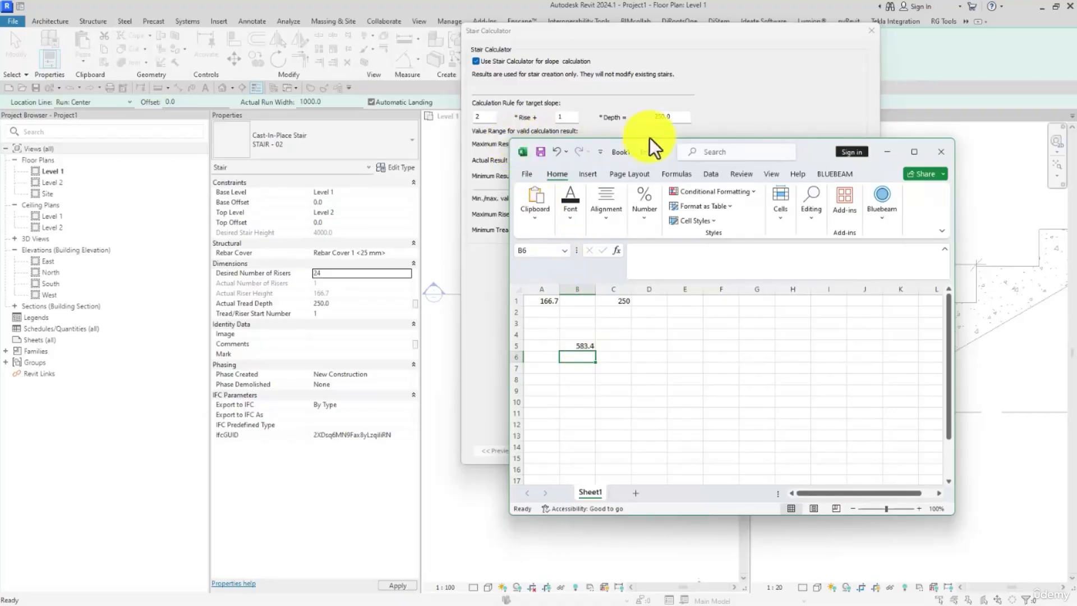
Step: Switch back to Revit and set the target result of the STAIR - 02 slope calculation rule to 583.4
click(679, 117)
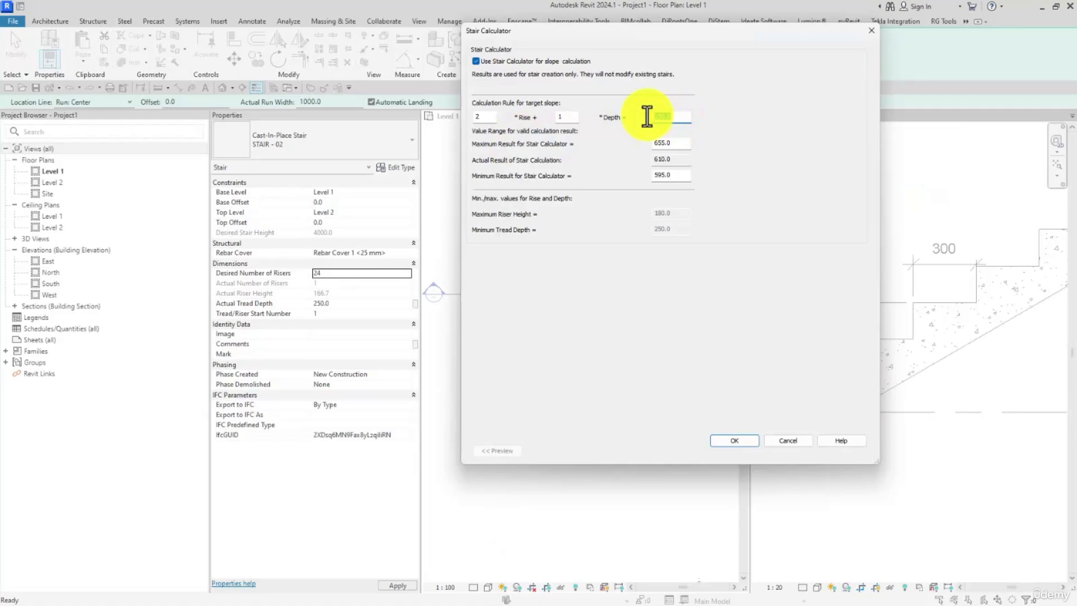
text(583.4)
key(alt+Tab)
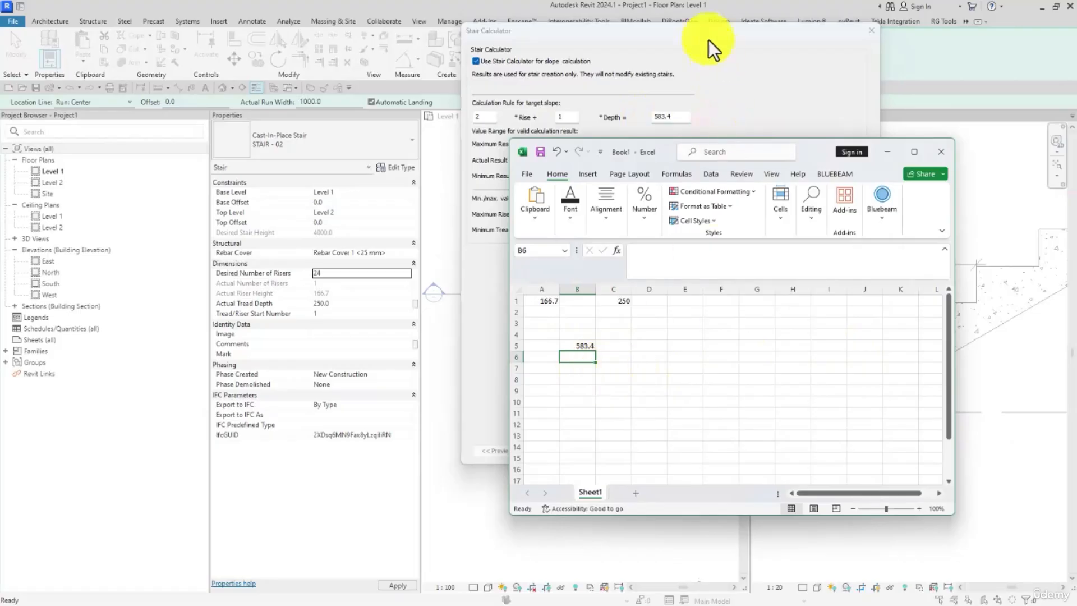
click(698, 29)
key(Tab)
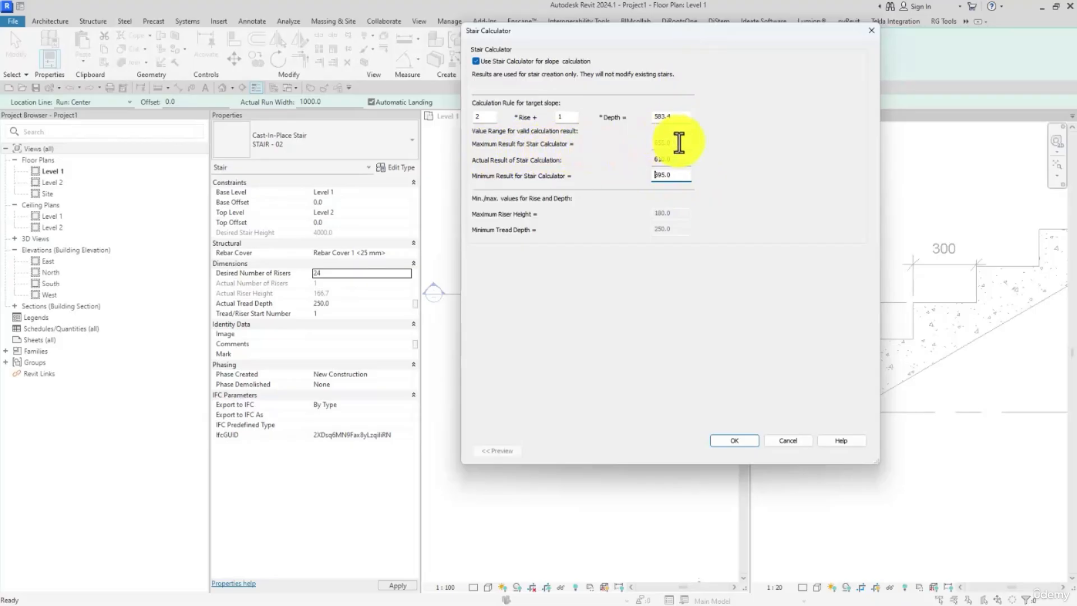
Step: Set the Stair Calculator's maximum result to 600 and minimum result to 550, and accept the rules and type properties
drag(678, 143, 649, 145)
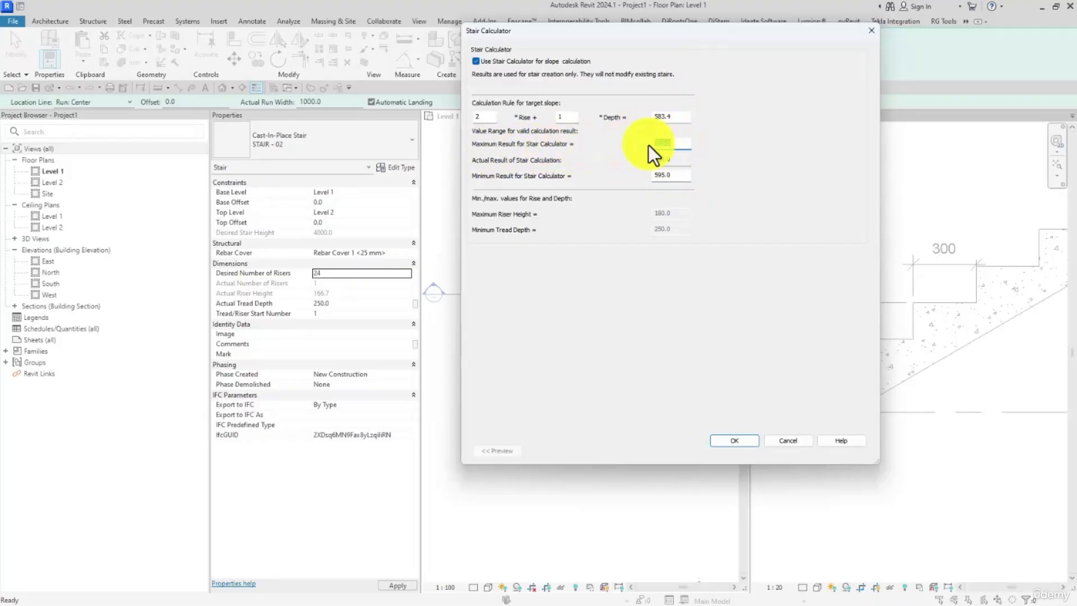
text(600)
key(Tab)
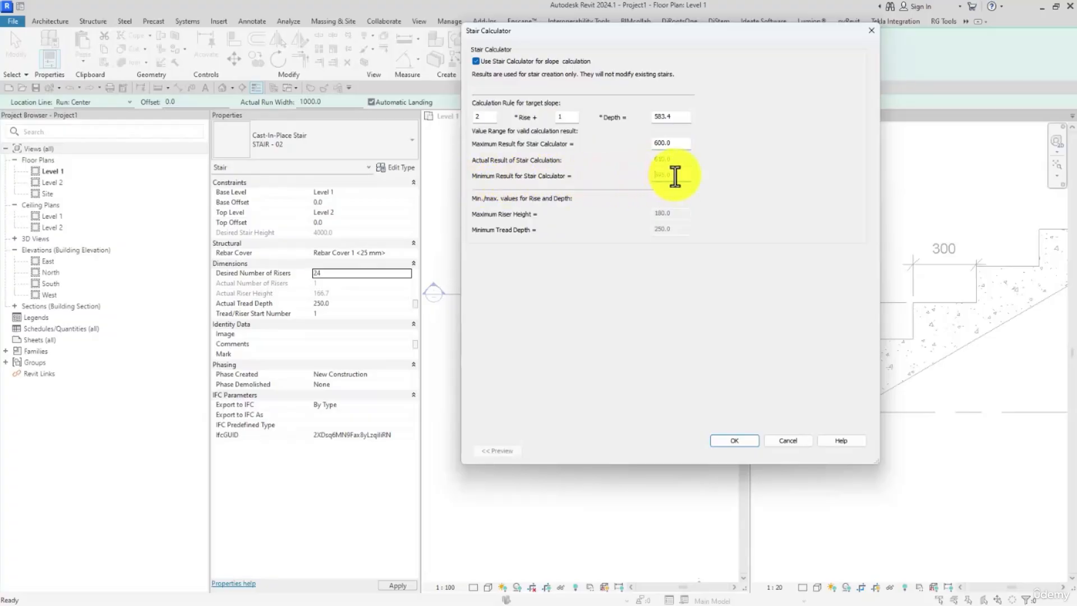
drag(681, 175, 631, 175)
text(55)
click(663, 163)
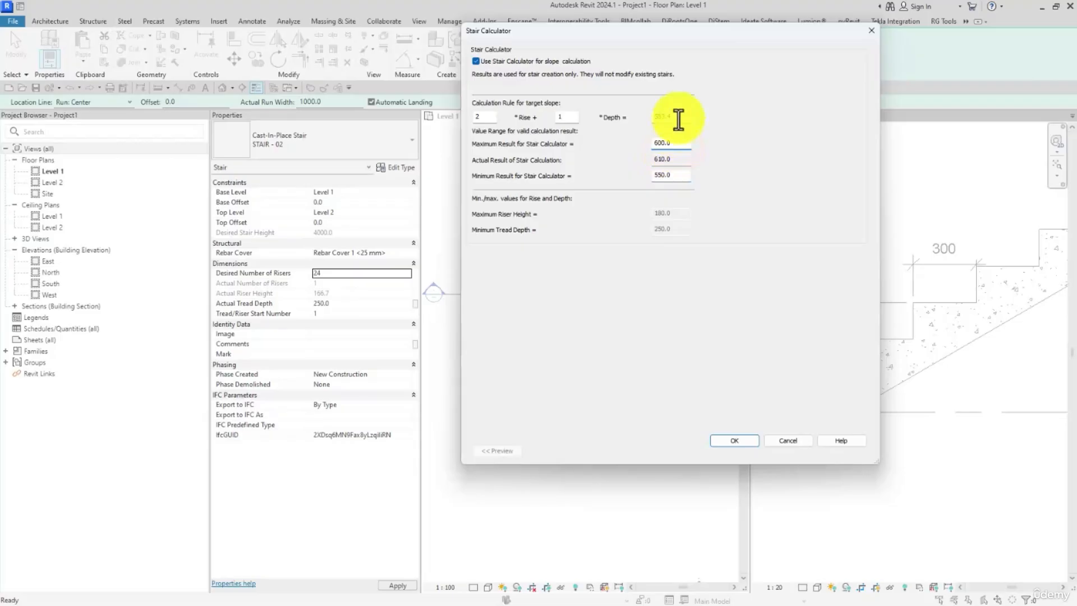
click(736, 439)
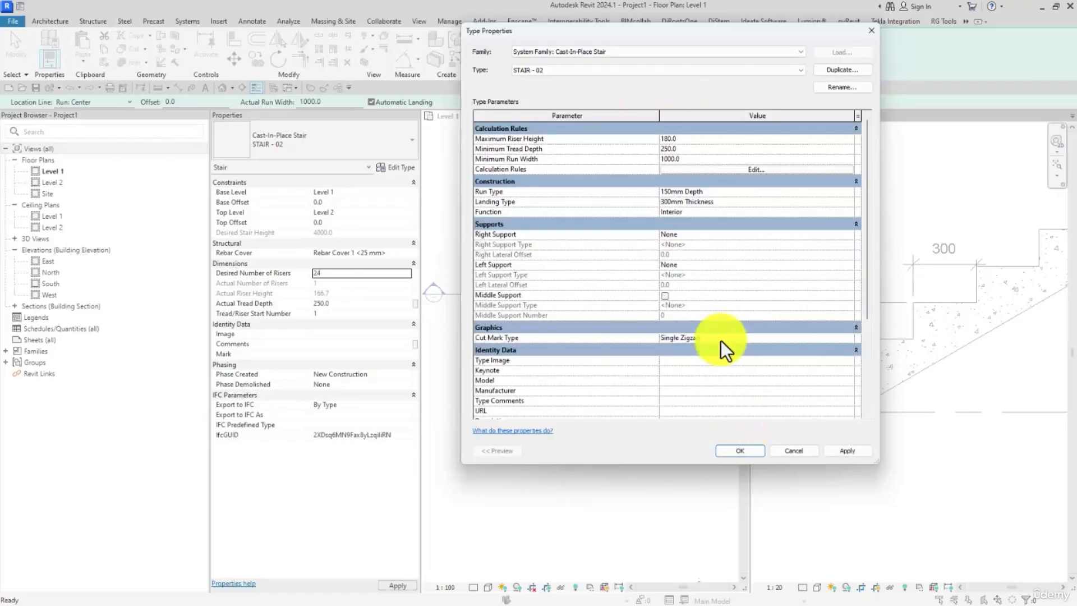
click(751, 451)
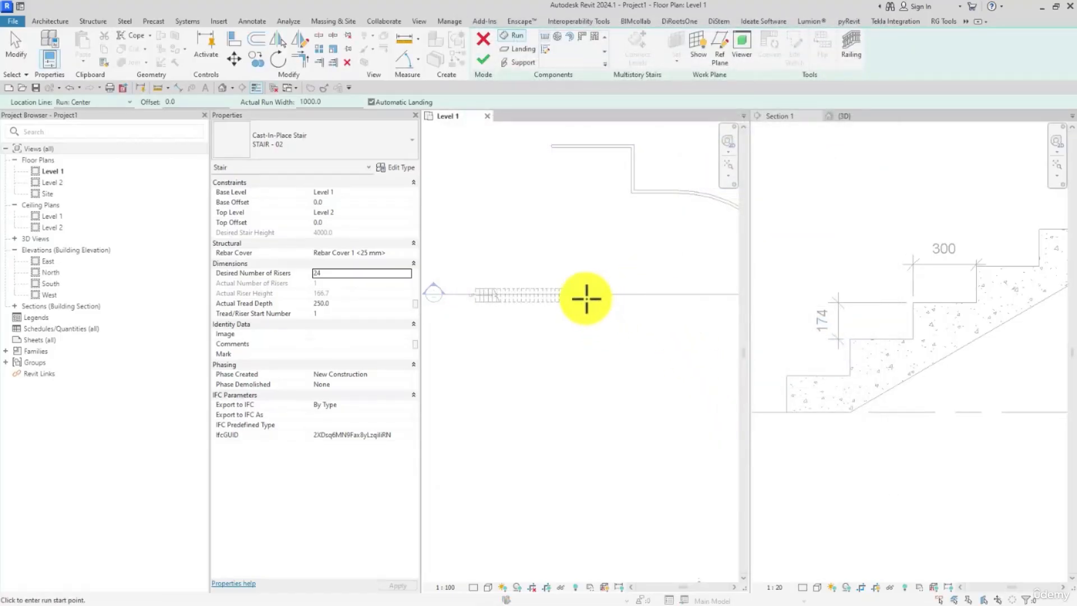
Step: Draw a straight 24-riser run about 6750 mm long along the section line beside the existing stair, finish it and dismiss the save reminder
click(596, 293)
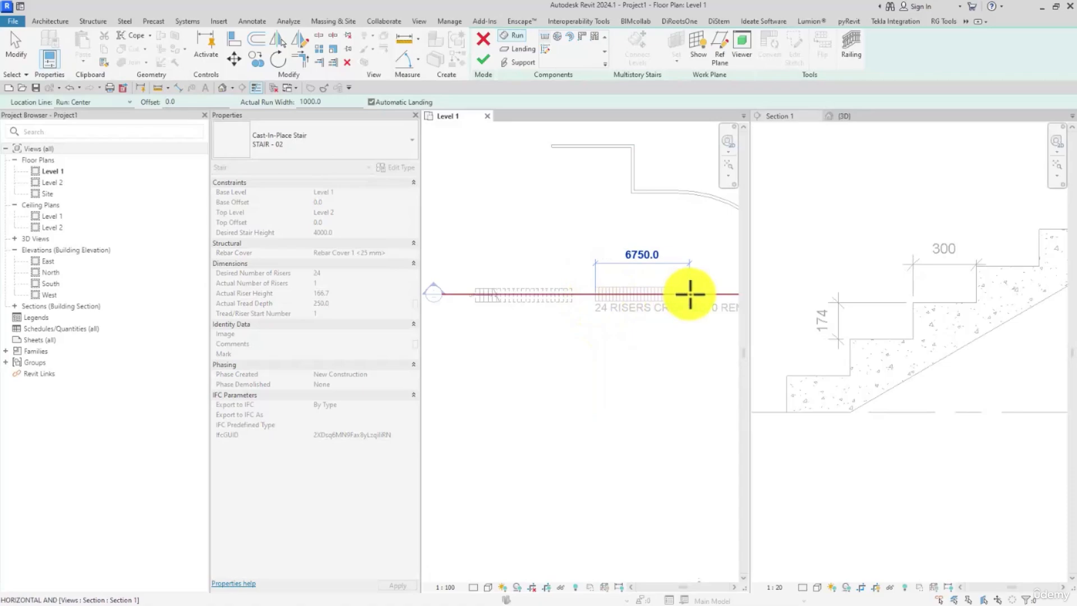
click(690, 294)
click(483, 59)
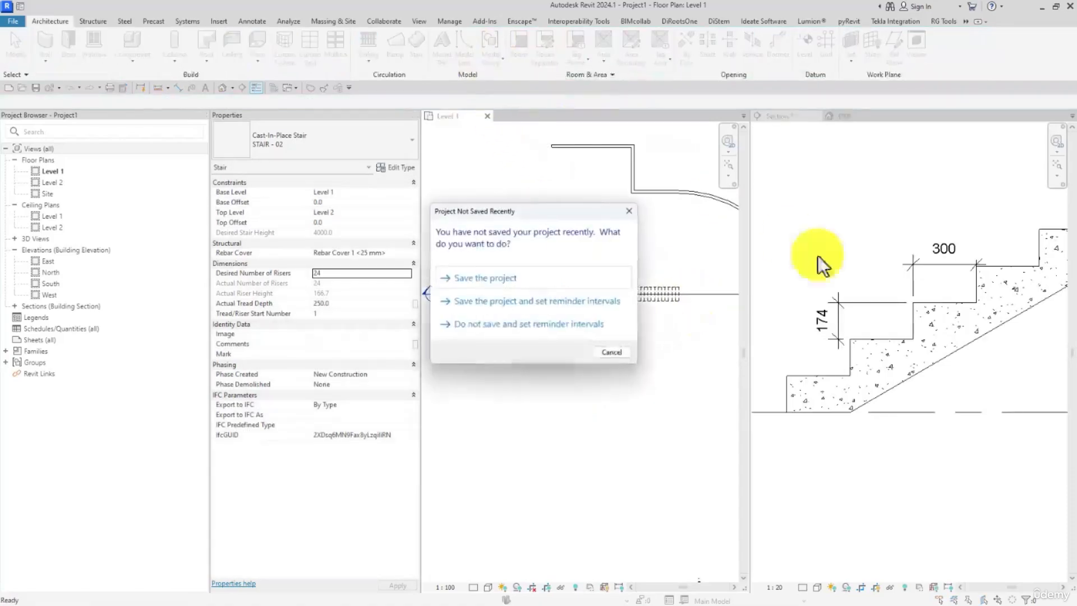
click(611, 352)
Step: Add an angular dimension in Section 1 between the underside of the new stair and the Level 1 line
scroll(845, 297, down, 6)
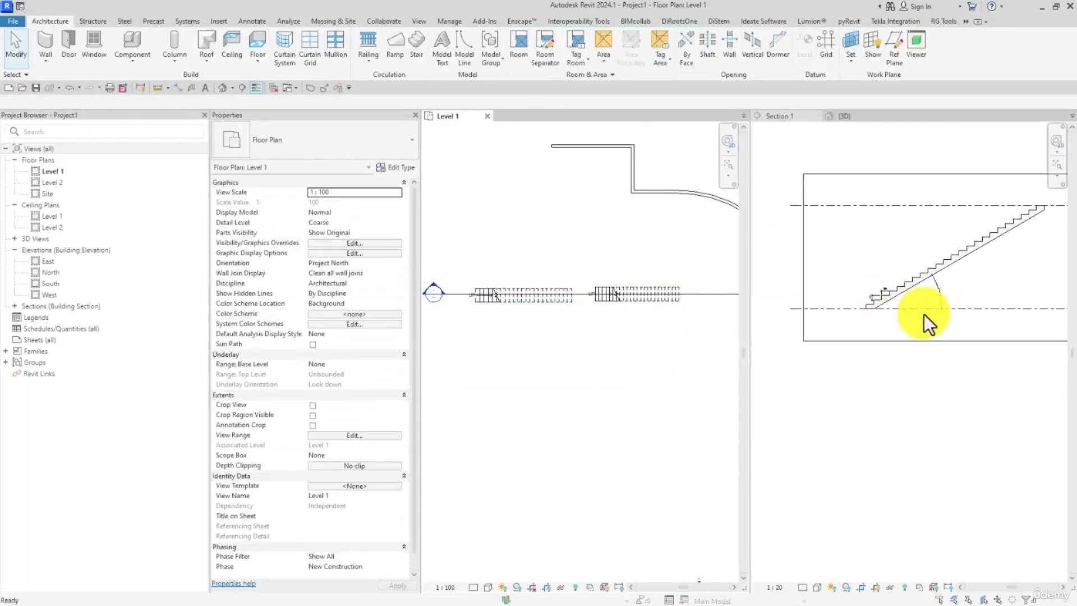
middle_drag(864, 324, 859, 308)
scroll(858, 309, up, 3)
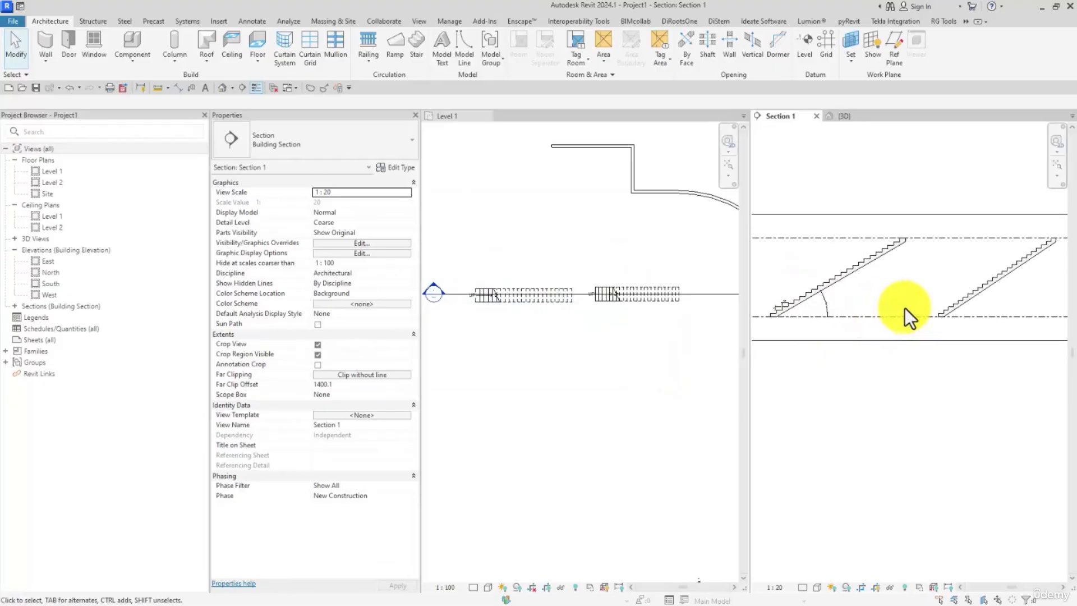
click(248, 22)
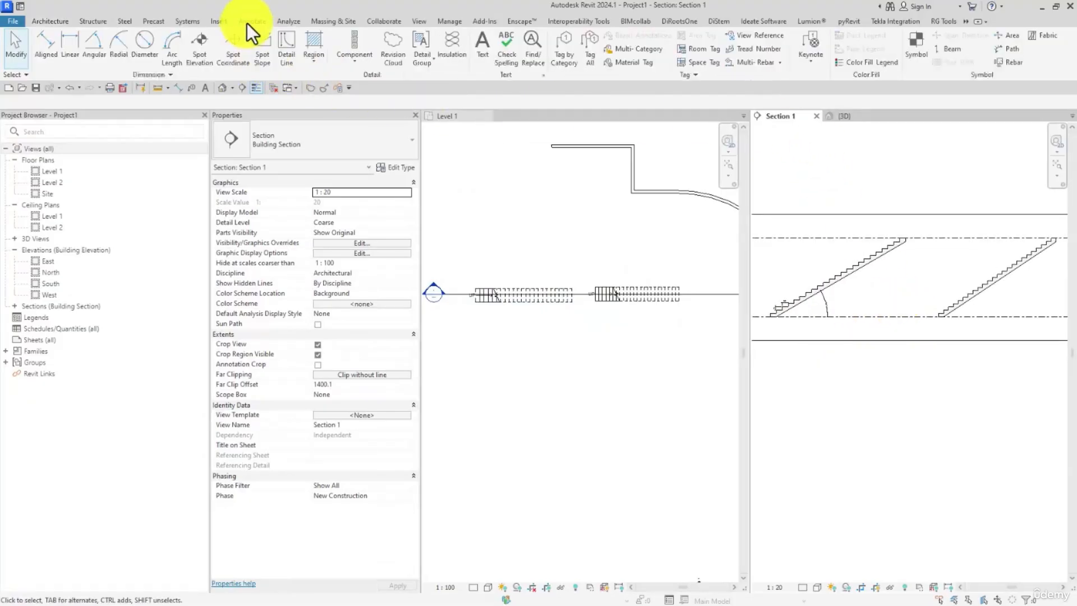
click(92, 55)
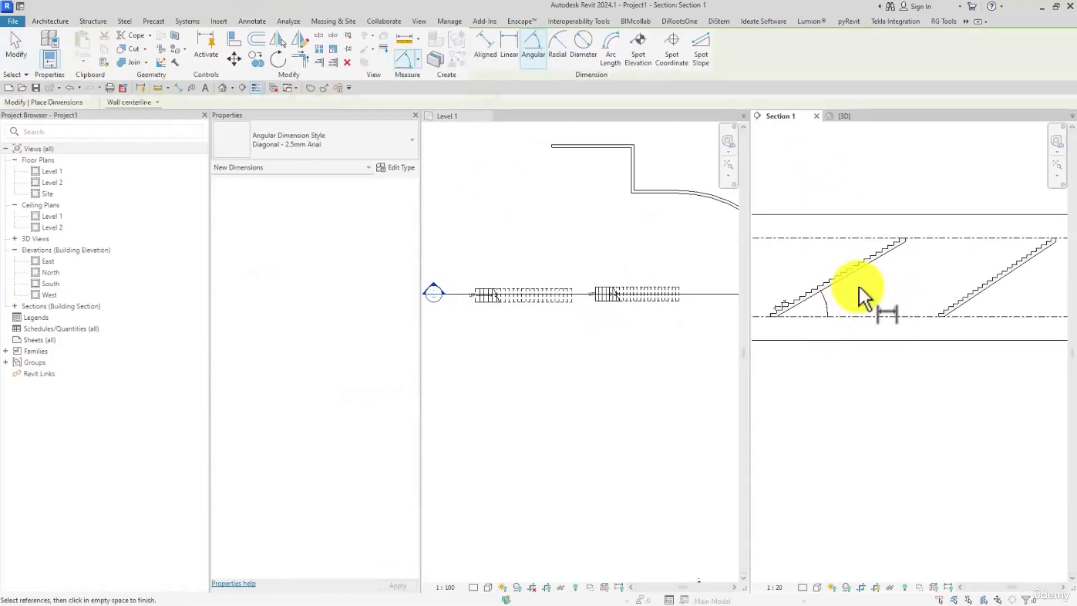
scroll(861, 298, up, 5)
click(820, 292)
scroll(834, 272, up, 5)
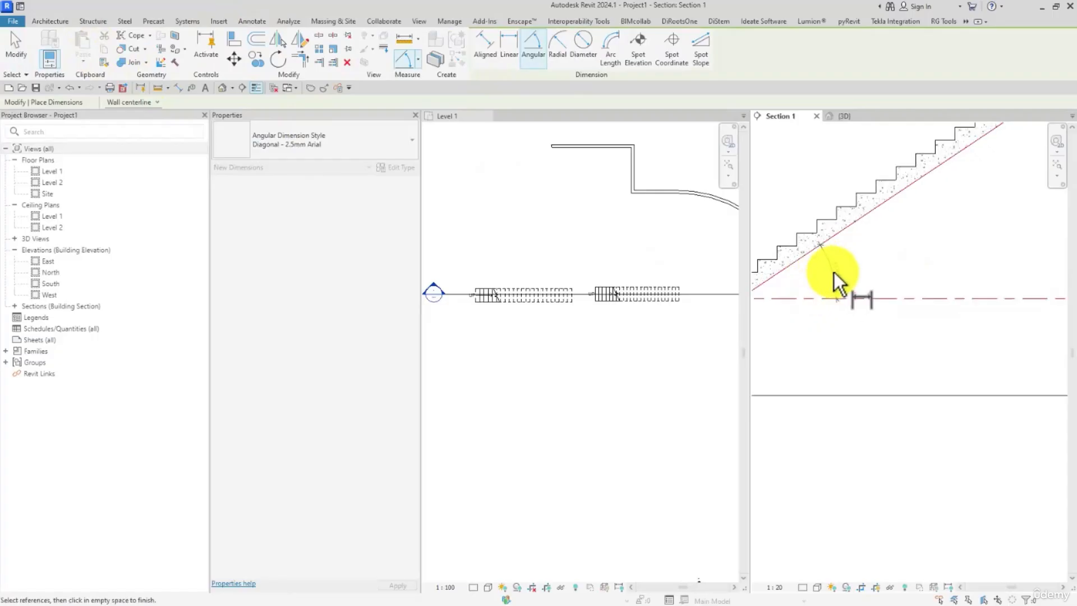
click(843, 275)
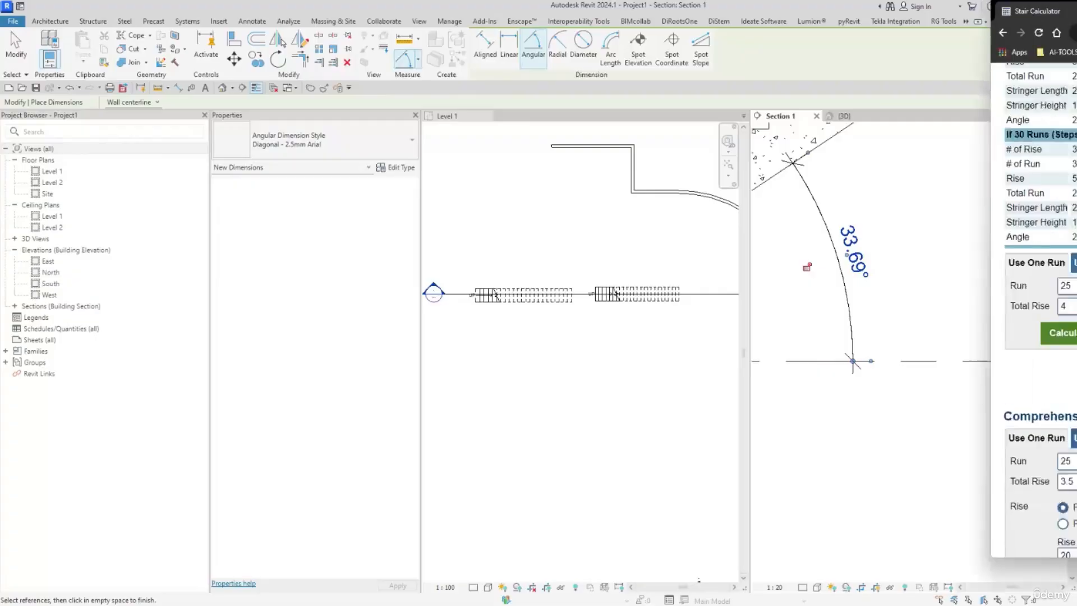
Step: Switch to the online Stair Calculator, compare its 23-run angle with the dimensioned slope, and leave the dimension command back in Revit
drag(1076, 11, 573, 44)
scroll(523, 216, up, 4)
scroll(519, 223, up, 4)
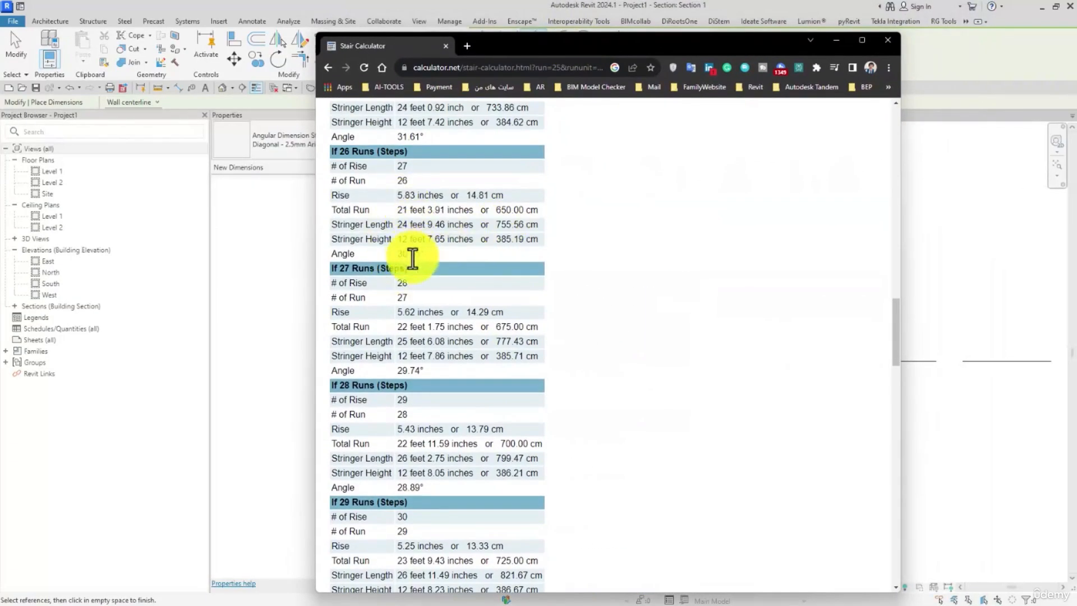
scroll(413, 247, up, 2)
scroll(380, 180, up, 2)
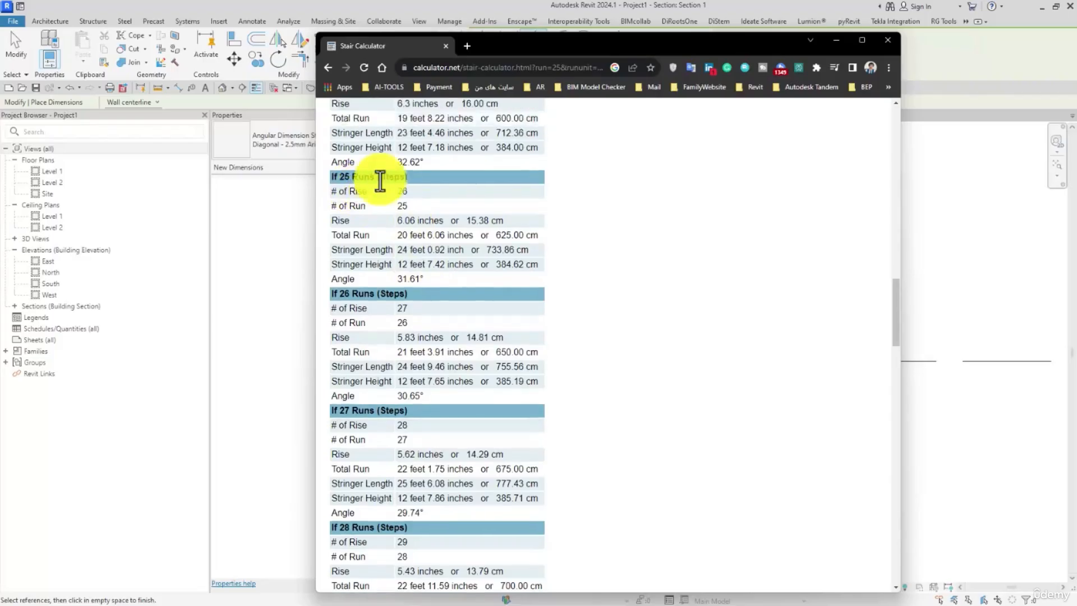
scroll(385, 196, up, 3)
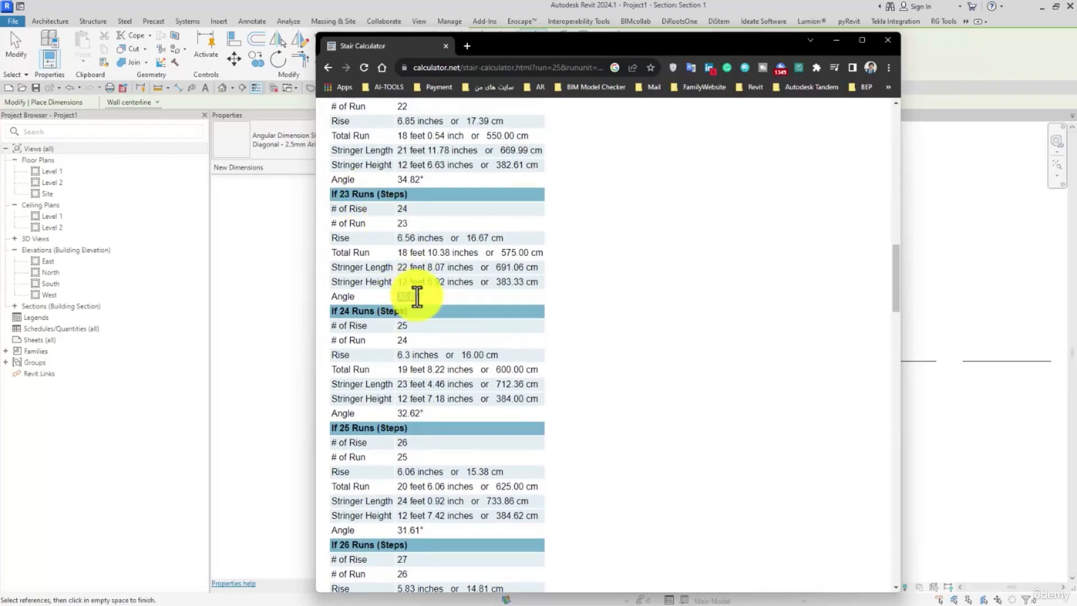
drag(492, 44, 1076, 73)
click(21, 49)
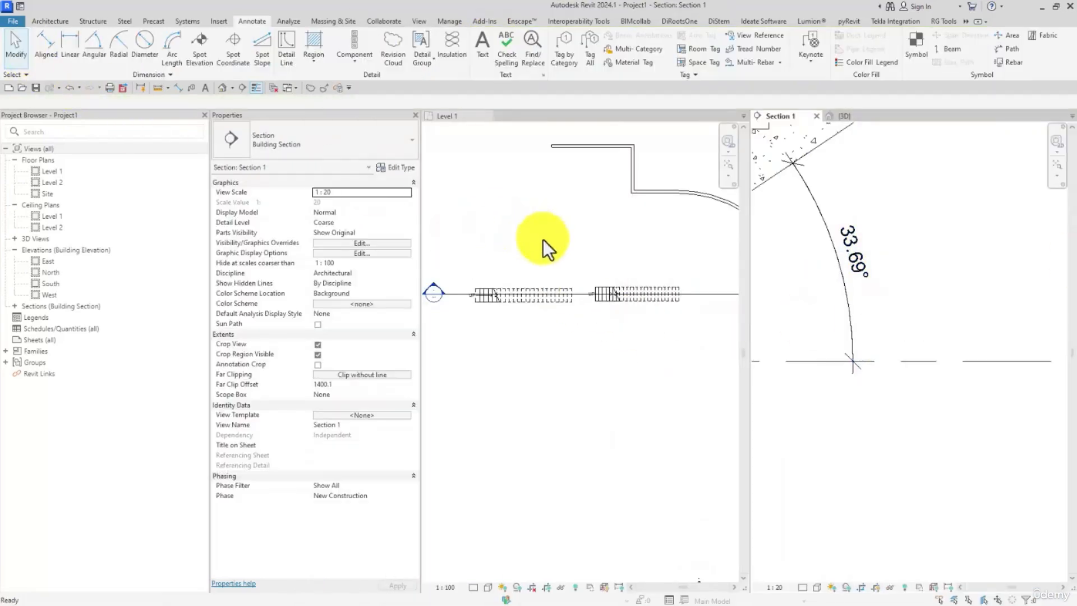
Step: Review the slope calculation rule of the new stair's STAIR - 02 type and accept the rules and type properties
click(613, 307)
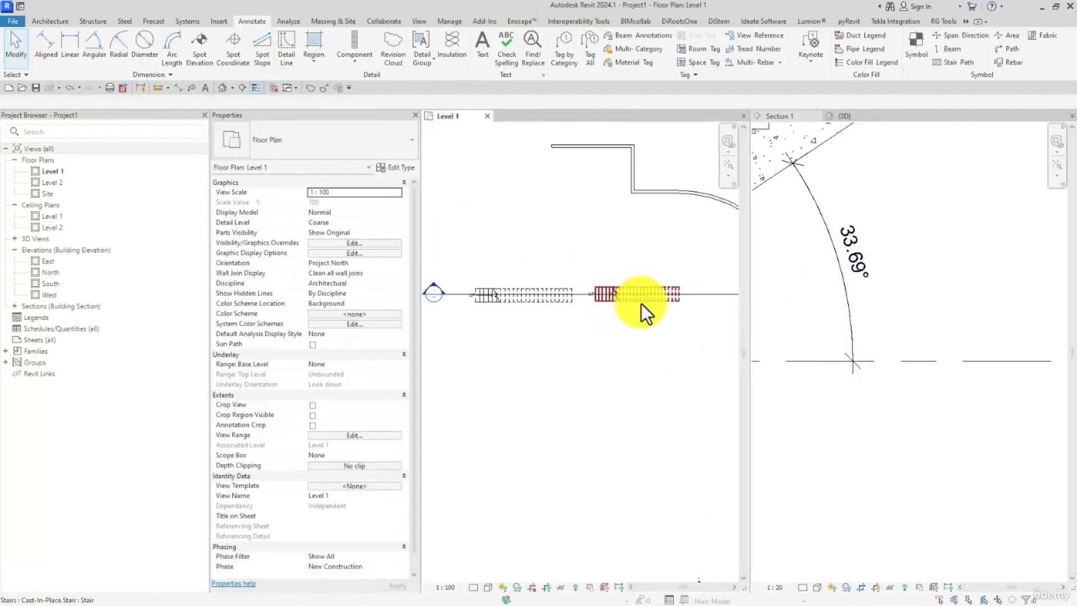
click(395, 167)
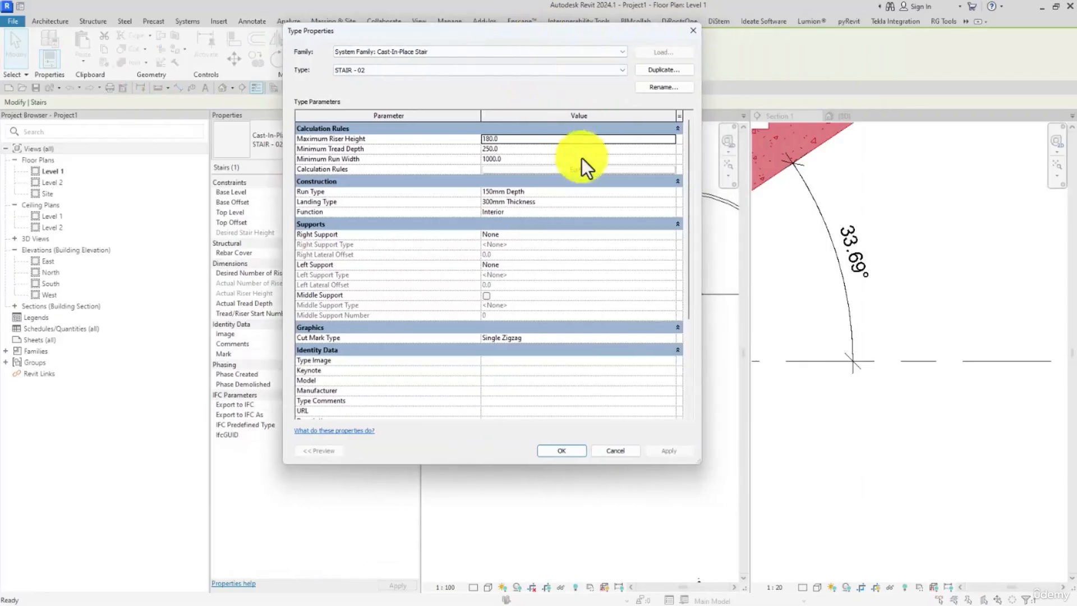
click(568, 170)
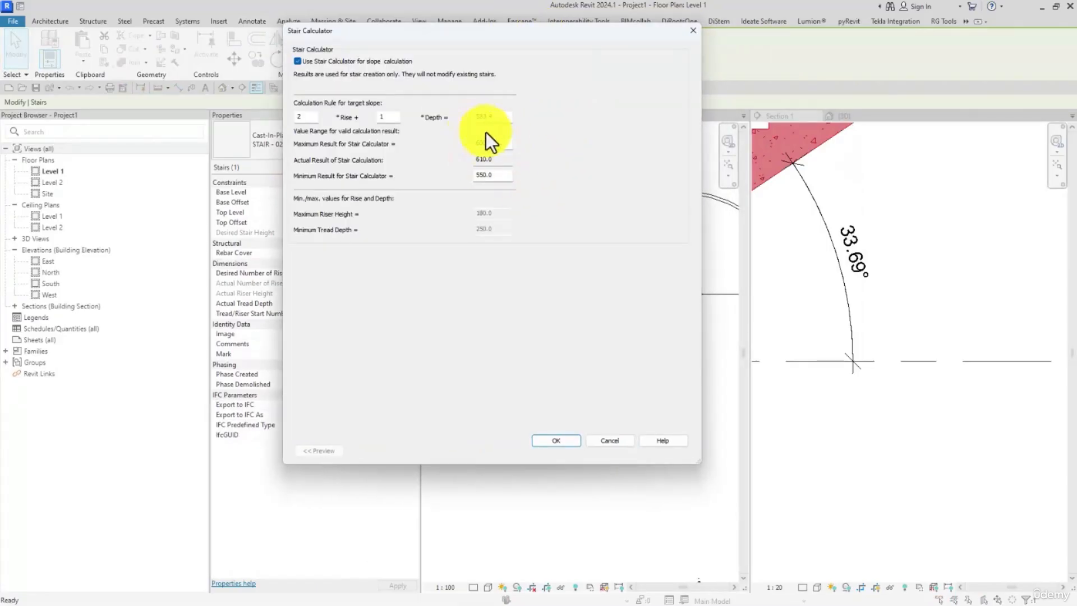
double_click(481, 118)
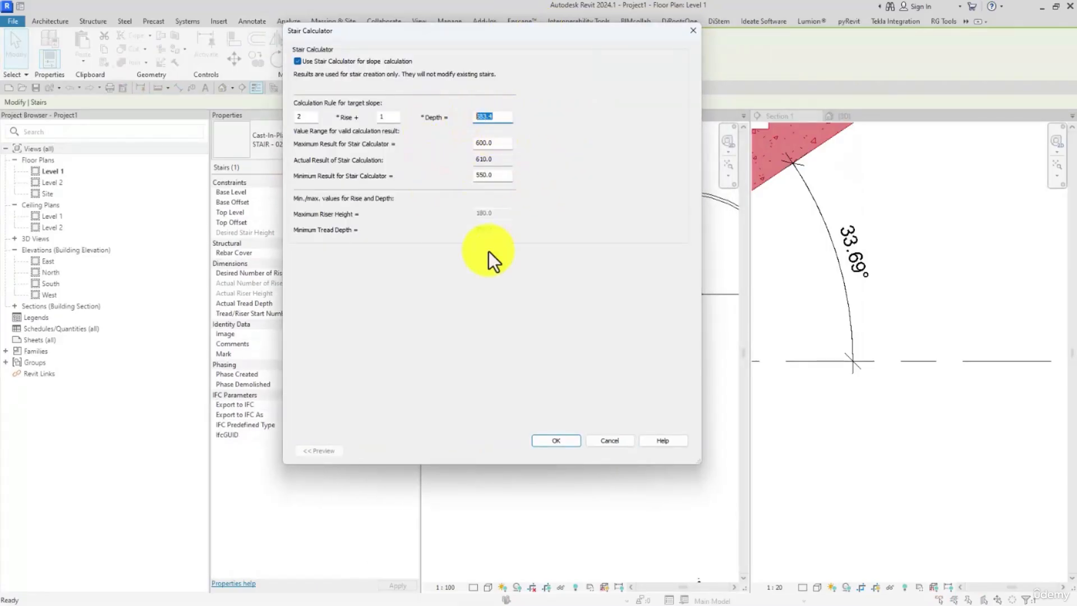
click(544, 438)
click(563, 450)
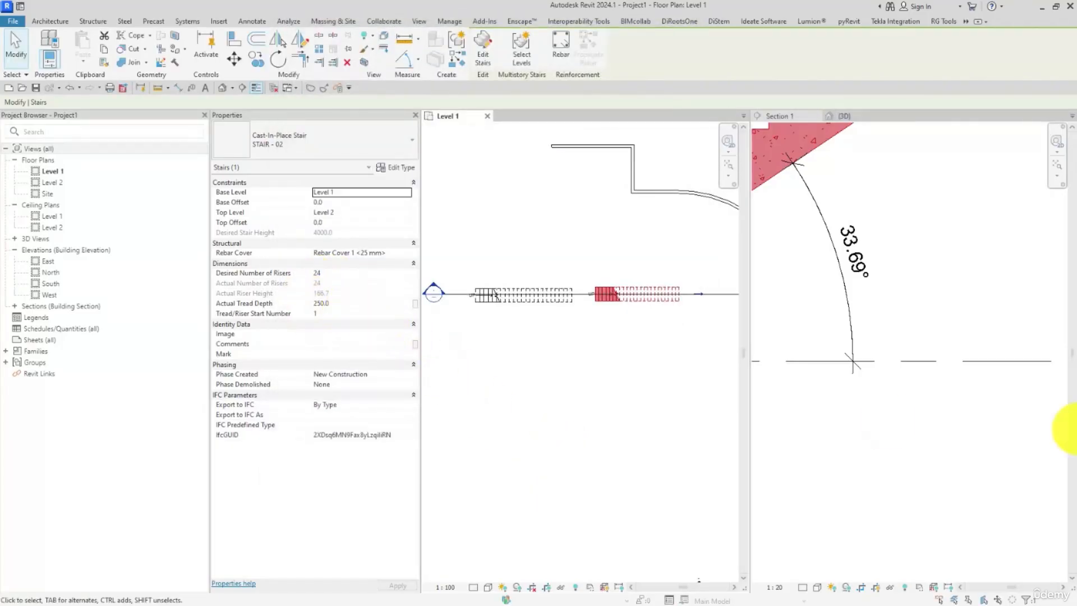
Step: Switch to Excel, review the riser height and tread depth cells, and close the workbook without saving
key(alt+Tab)
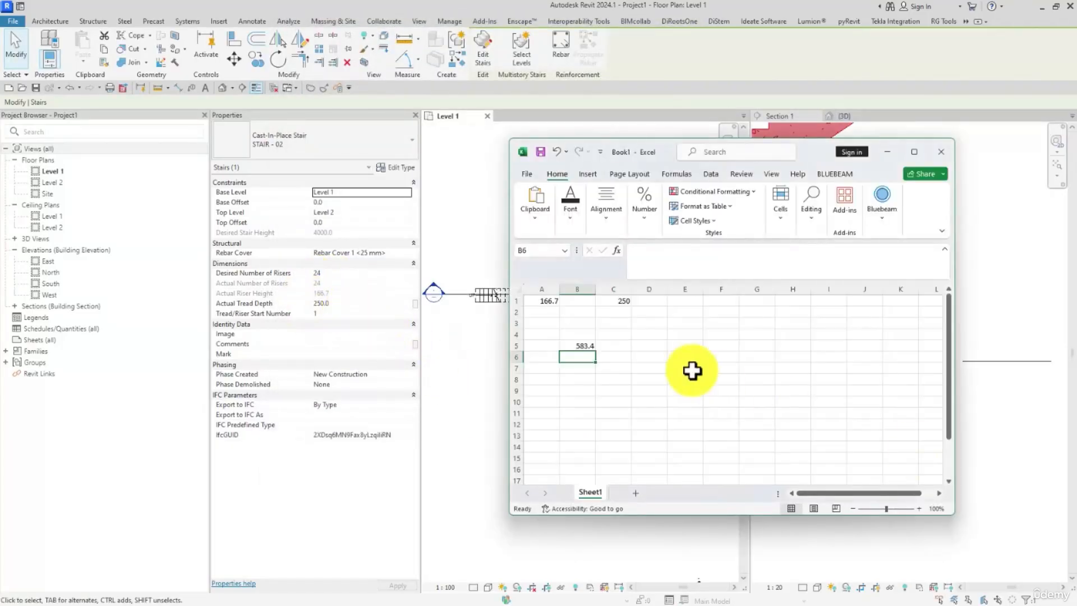
click(614, 368)
click(546, 305)
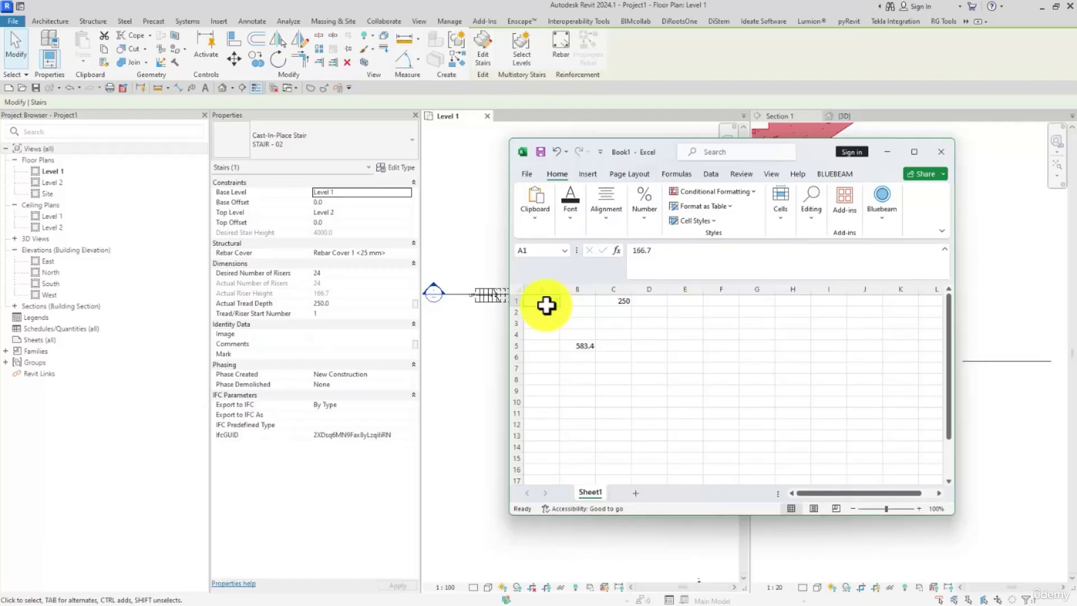
click(628, 301)
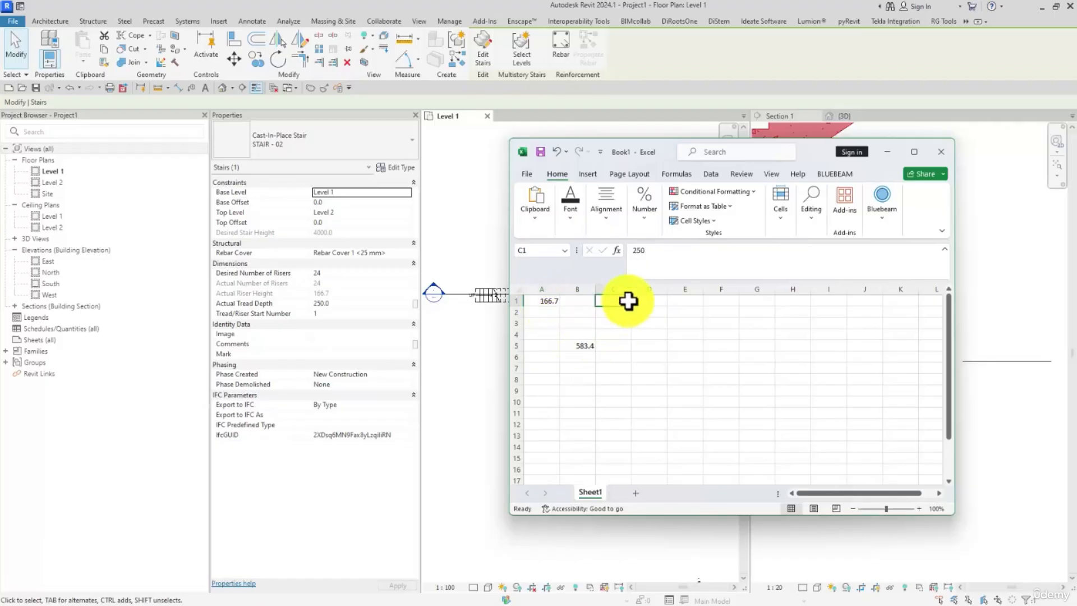
click(931, 153)
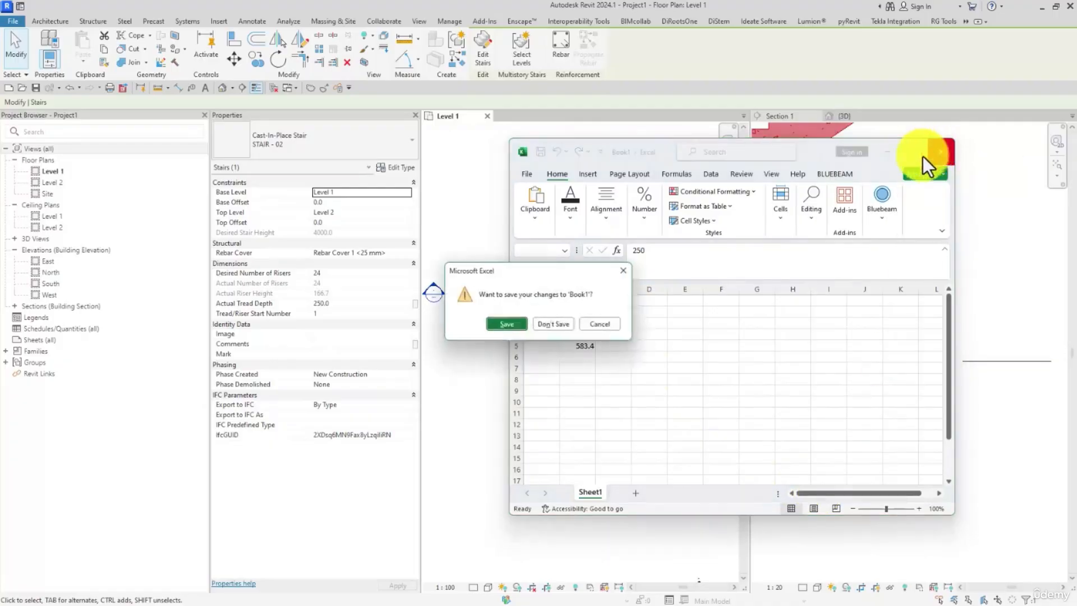
click(557, 325)
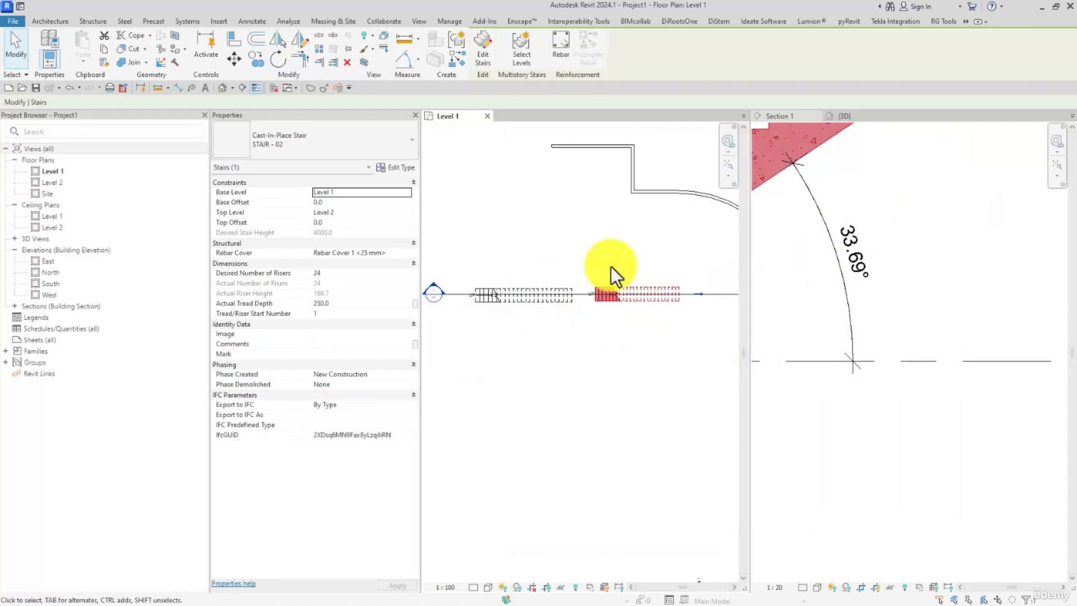
Step: Clear the stair selection in Section 1, switch to the online Stair Calculator and examine its step results and input diagrams
click(822, 254)
scroll(868, 284, down, 1)
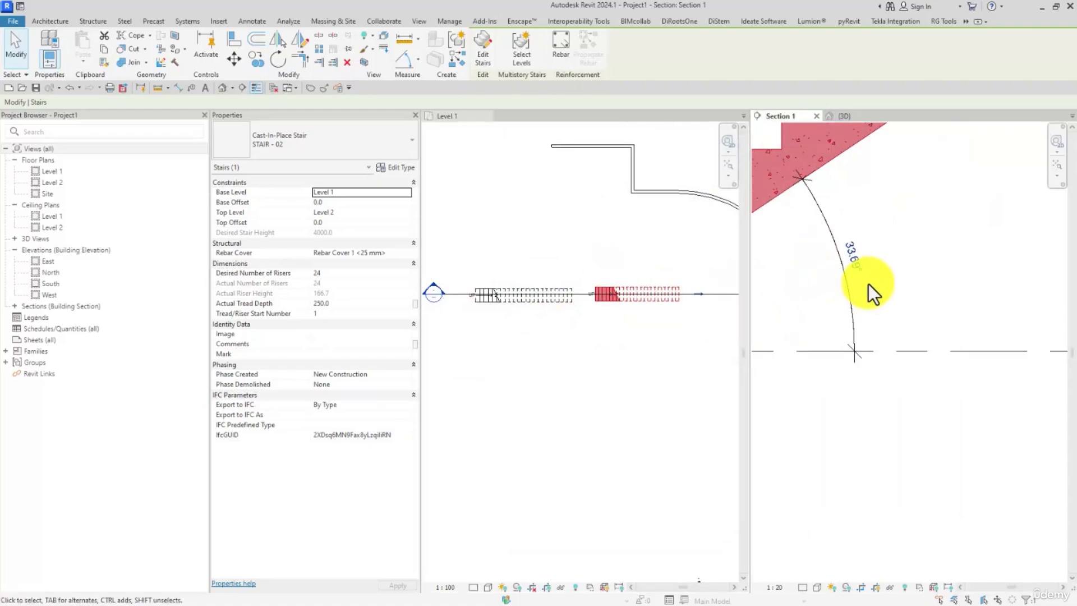
click(899, 284)
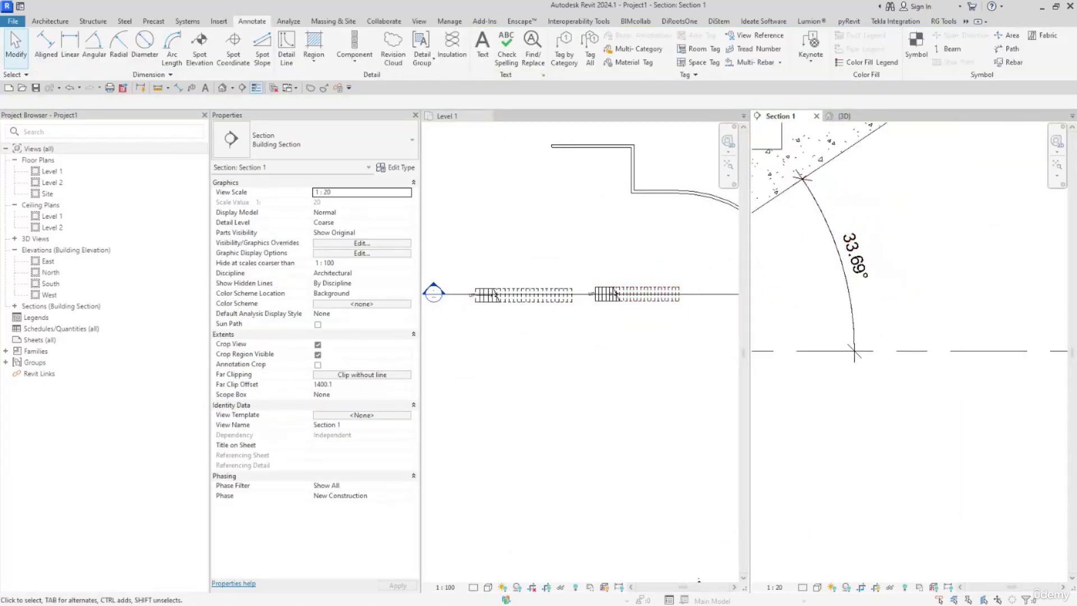
drag(1076, 60, 540, 36)
scroll(490, 316, up, 5)
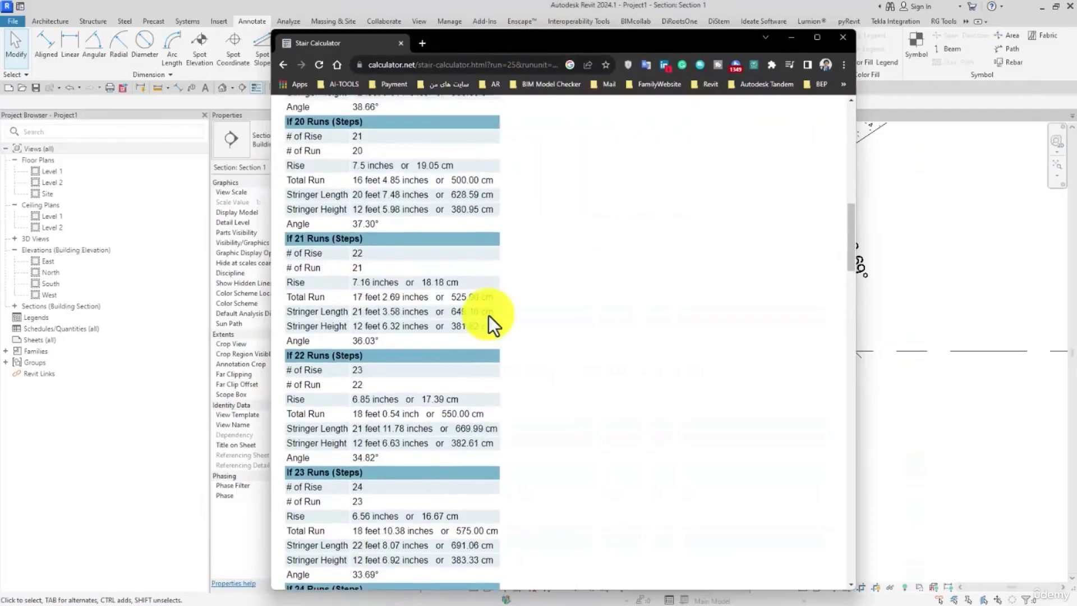
scroll(492, 341, down, 6)
scroll(491, 340, down, 15)
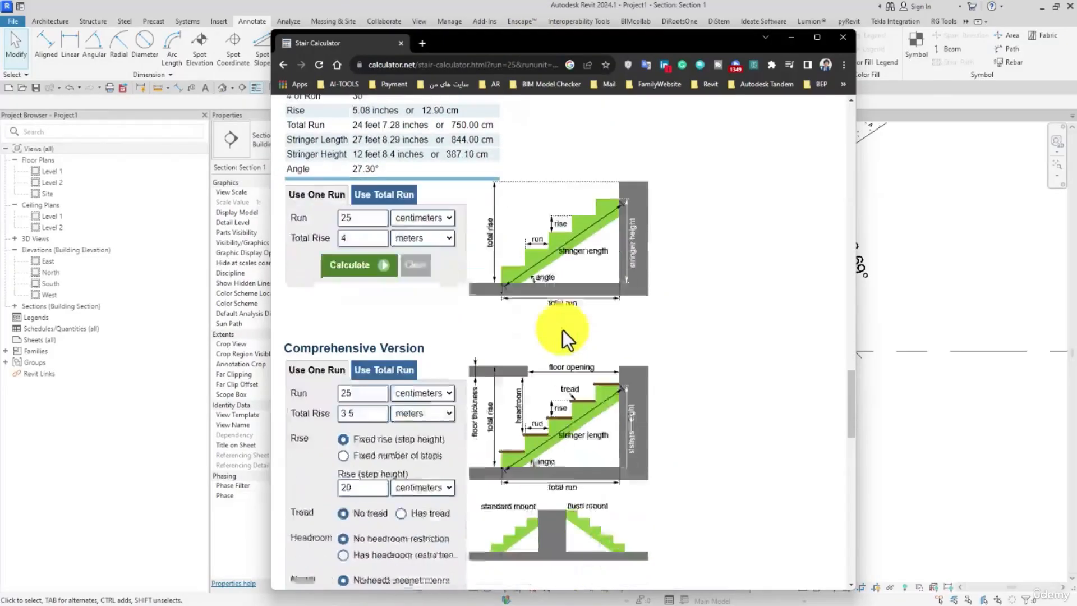